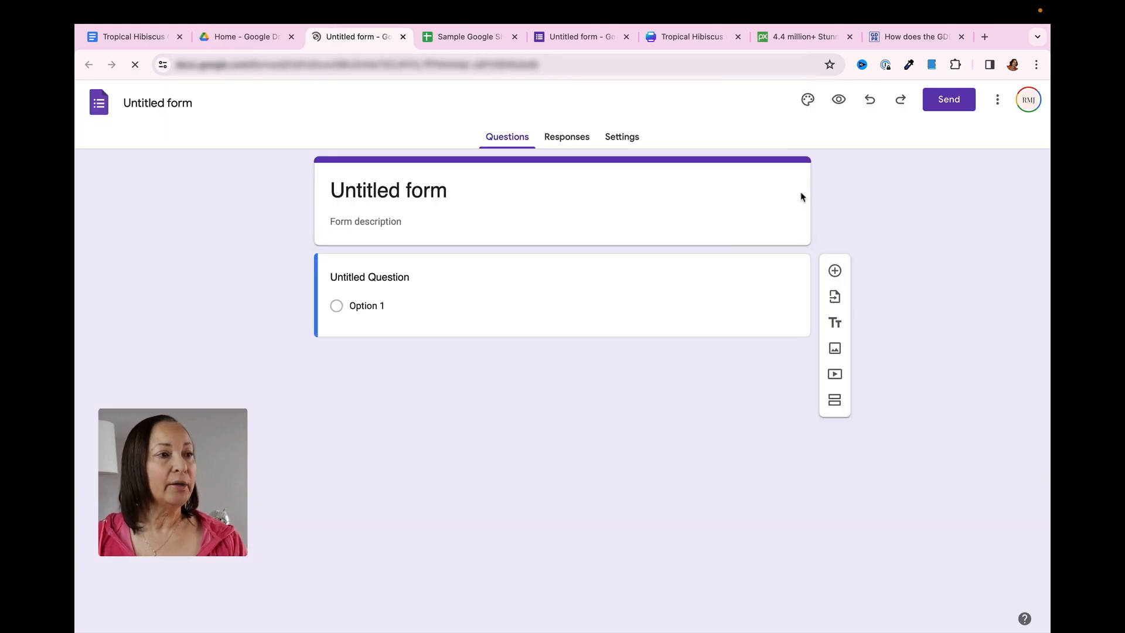
Close the duplicate untitled form and title the remaining form "Tropical Hibiscus Care Guide"
{"action": "left_click", "coordinate": [627, 36]}
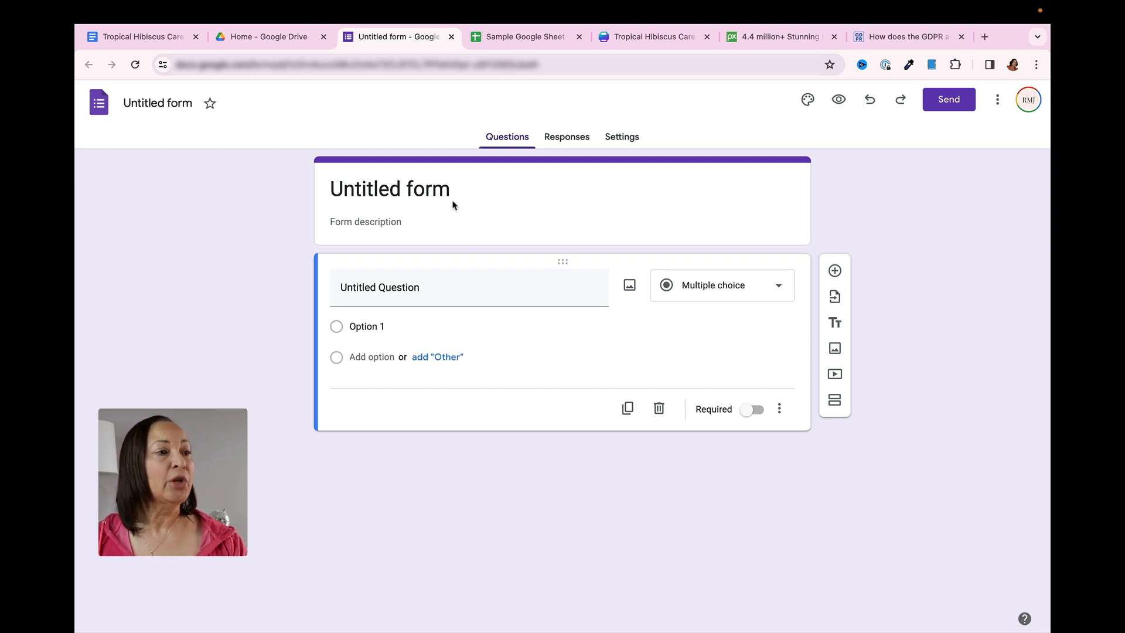
{"action": "left_click_drag", "start_coordinate": [451, 190], "coordinate": [331, 188]}
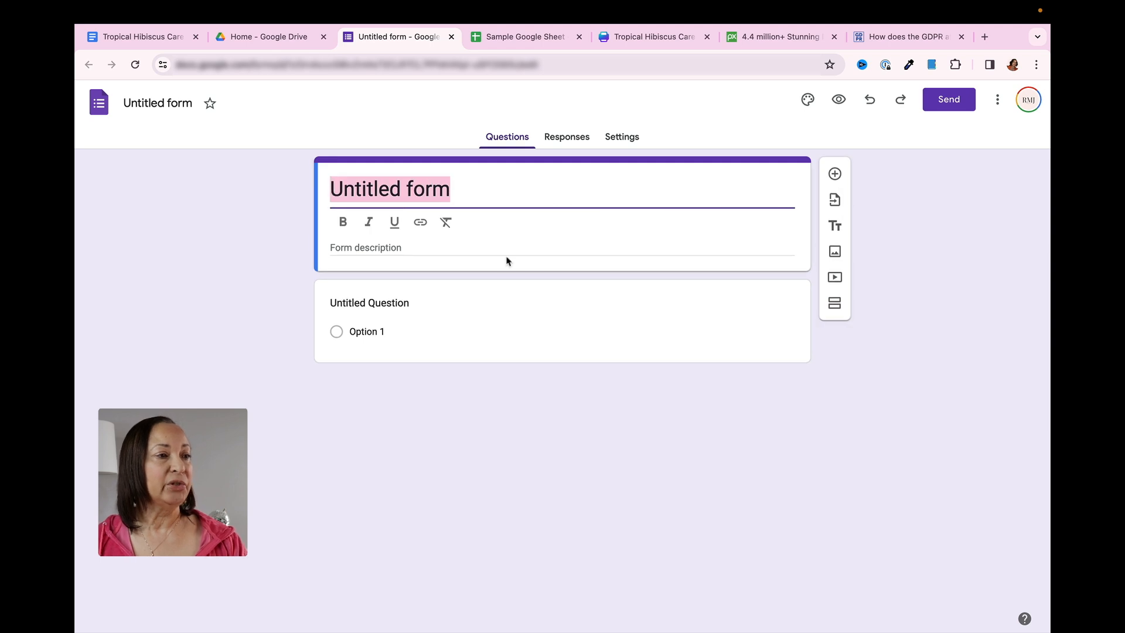
{"action": "type", "text": "T"}
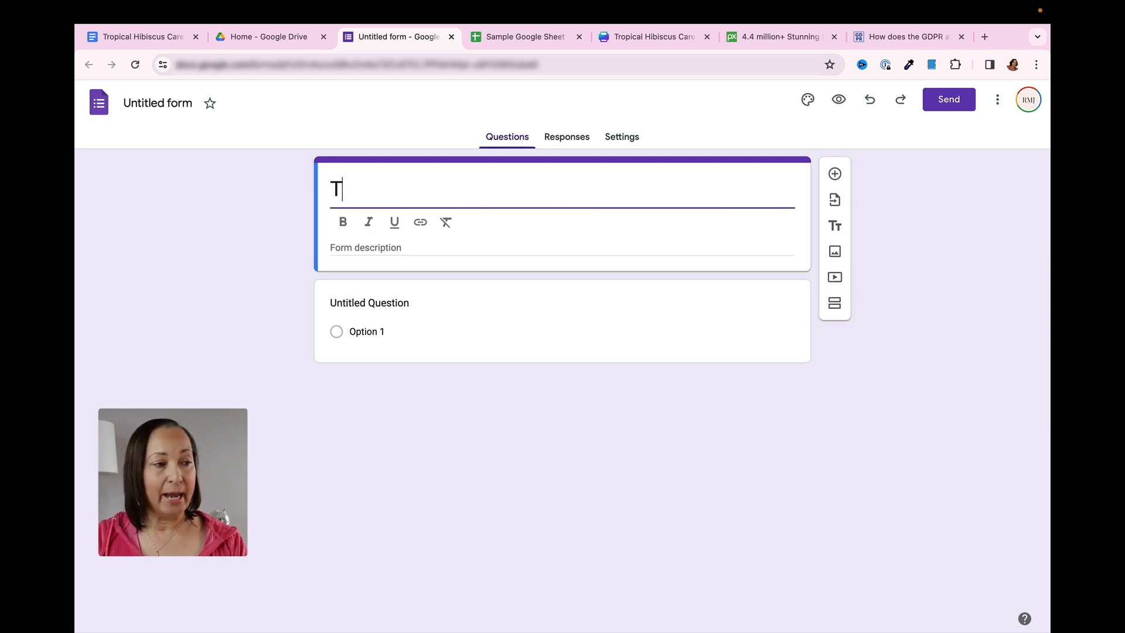
{"action": "type", "text": "ropical "}
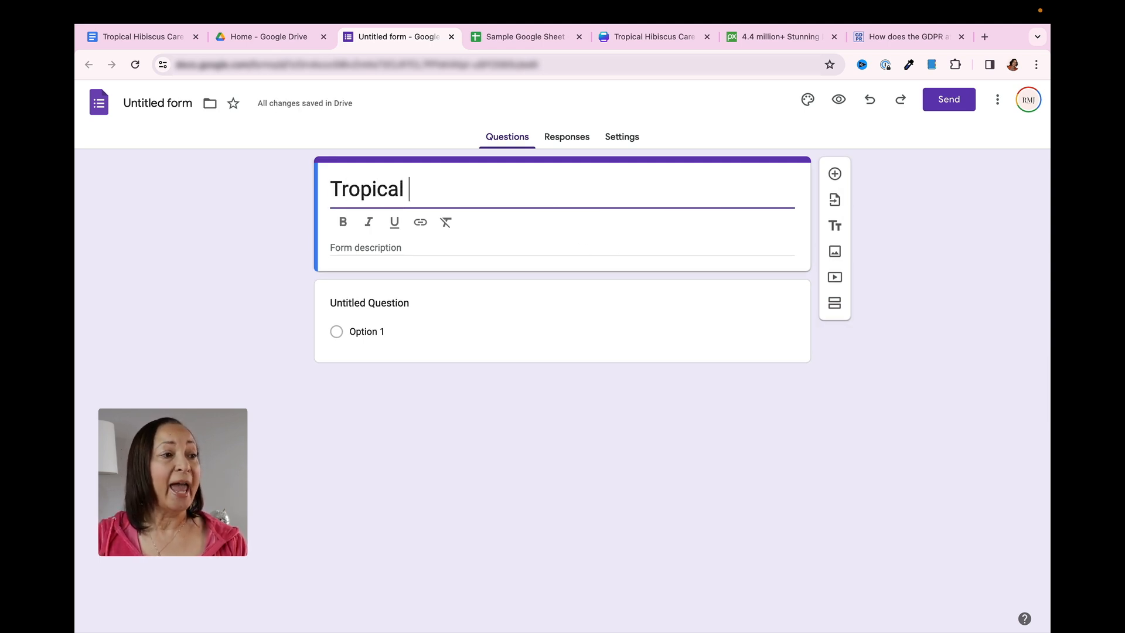
{"action": "type", "text": "Hibiscus "}
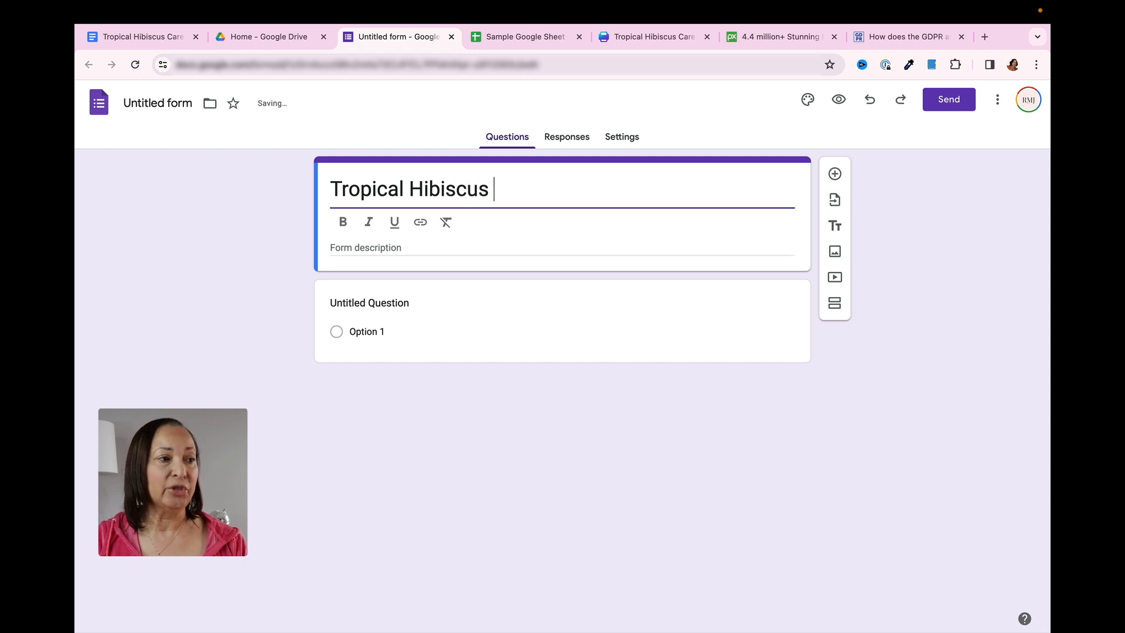
{"action": "type", "text": "Care Guide"}
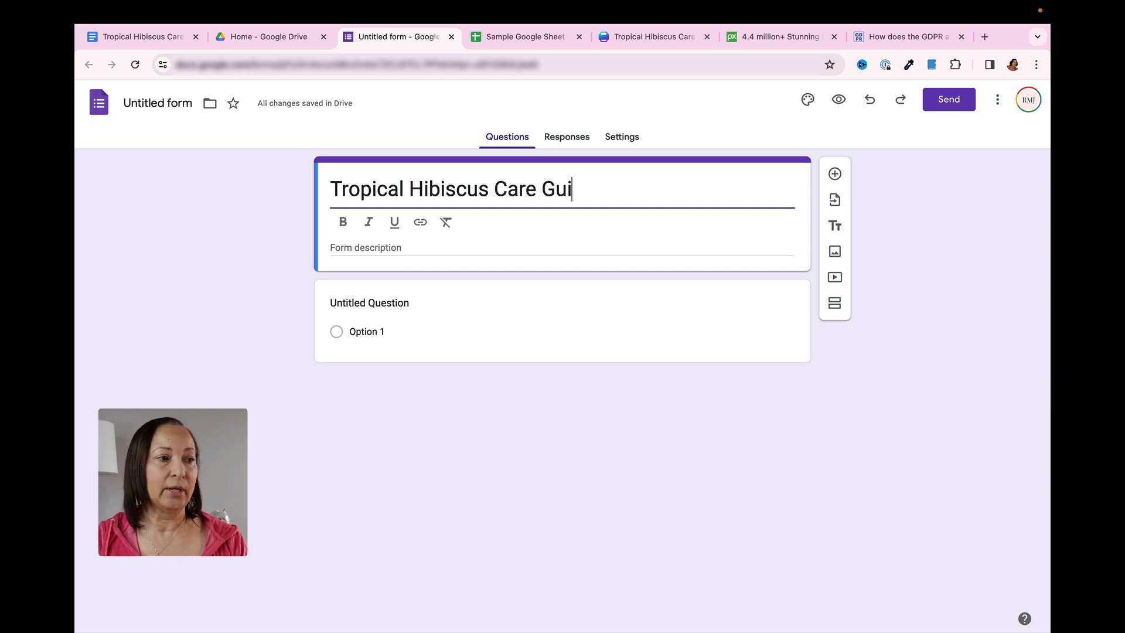
Copy "Let me show you how to grow beautiful Hibiscus Plants!" from the Google Docs care guide into the form description, without a trailing blank line
{"action": "left_click", "coordinate": [475, 242]}
{"action": "left_click", "coordinate": [159, 38]}
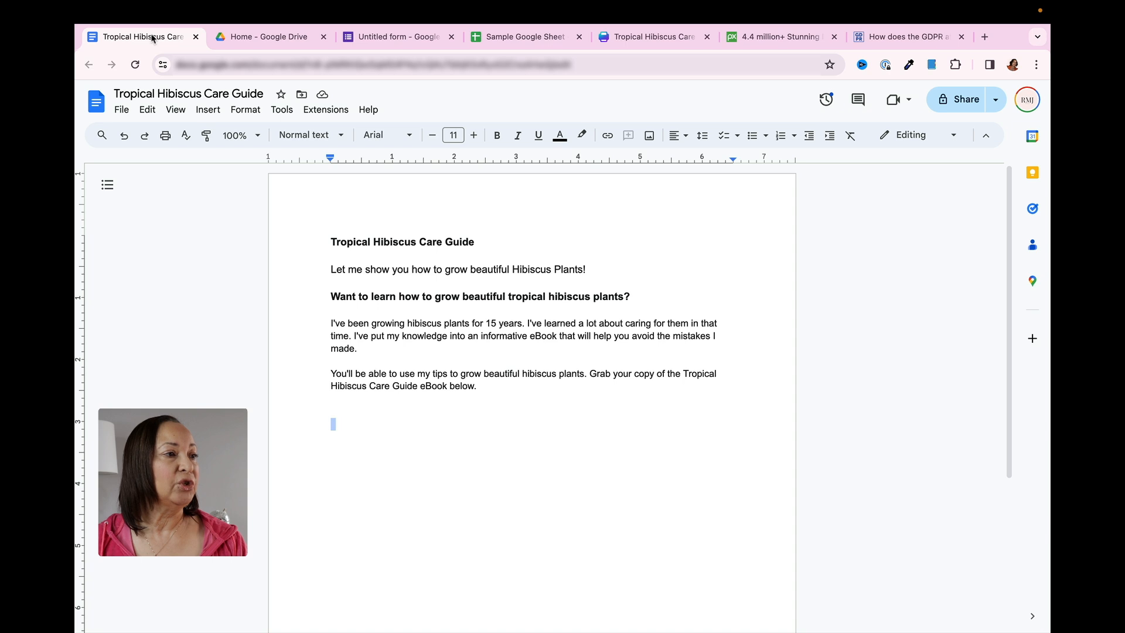
{"action": "left_click_drag", "start_coordinate": [332, 265], "coordinate": [593, 269]}
{"action": "key", "text": "super+c"}
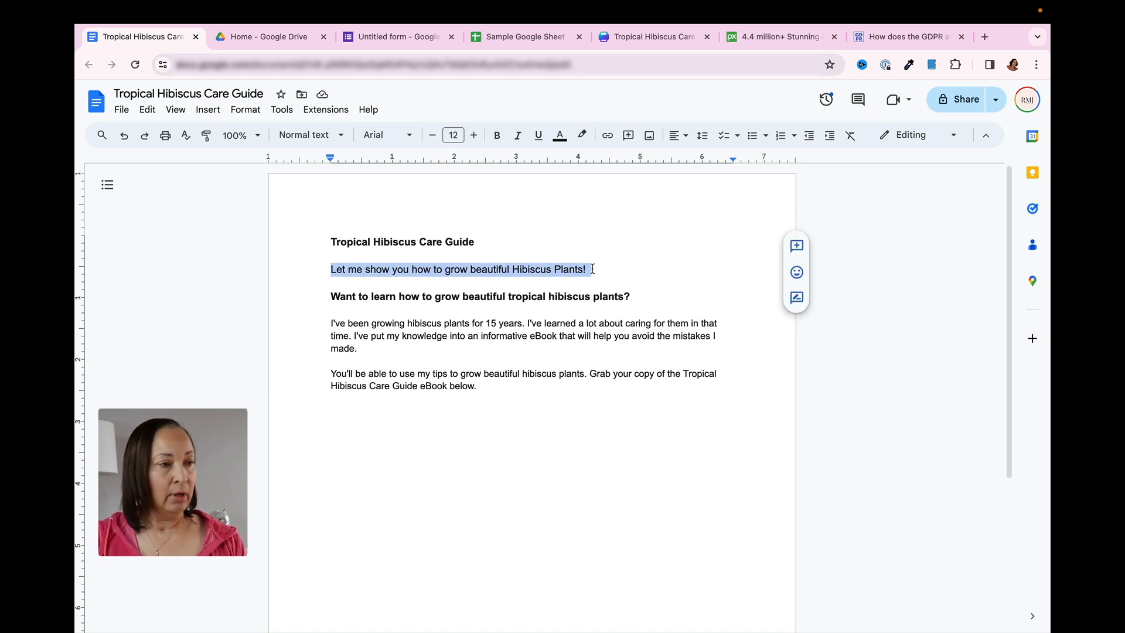
{"action": "left_click", "coordinate": [360, 37]}
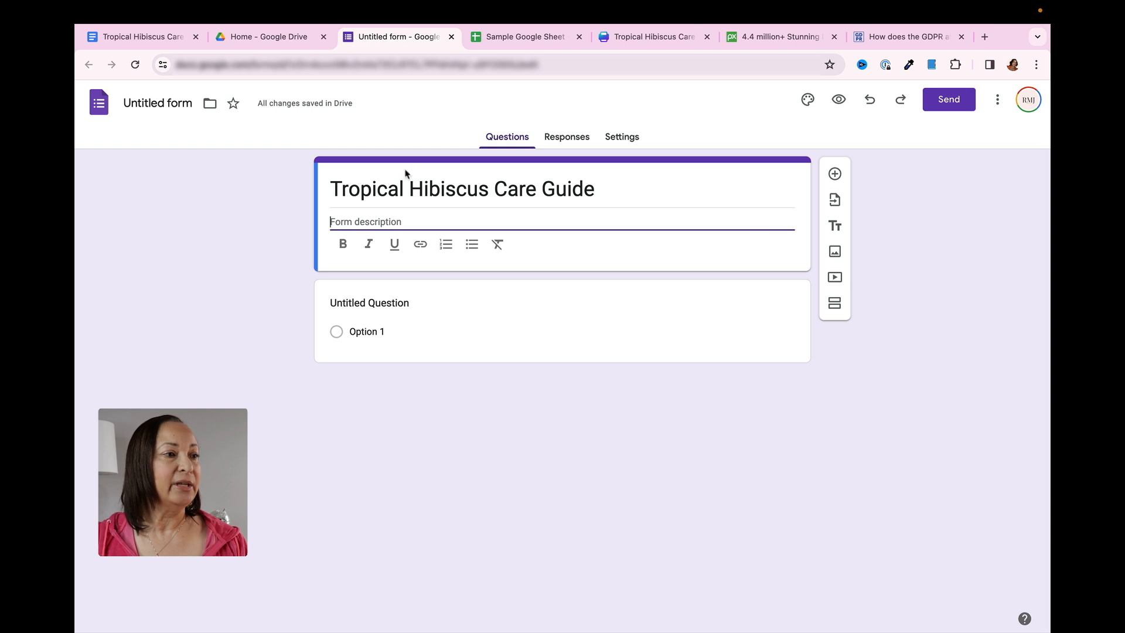
{"action": "key", "text": "super+v"}
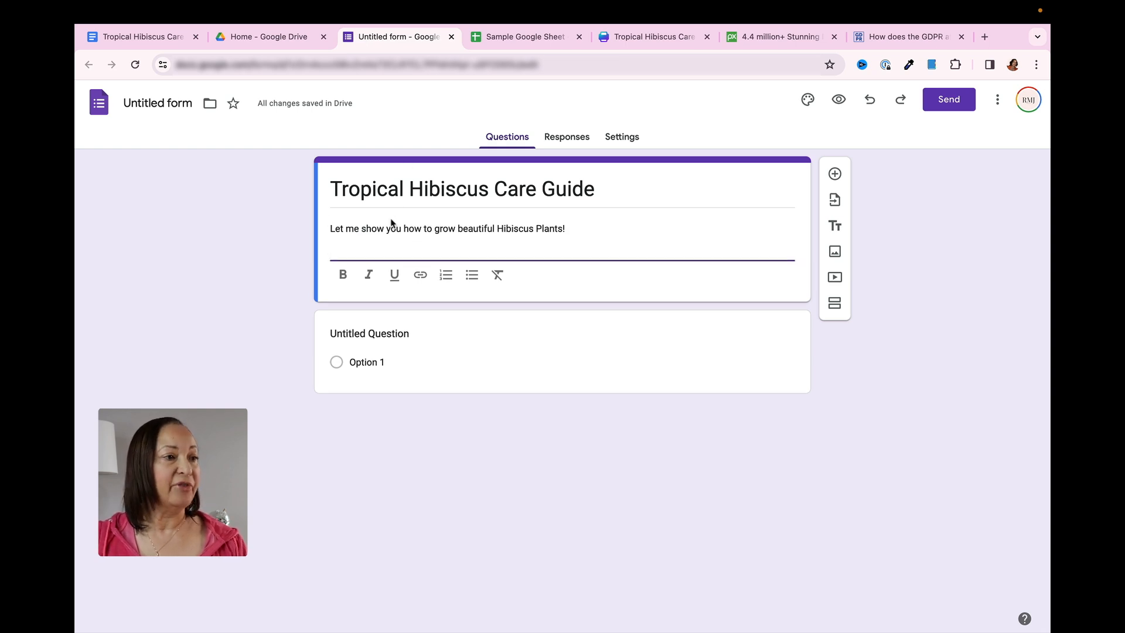
{"action": "key", "text": "BackSpace"}
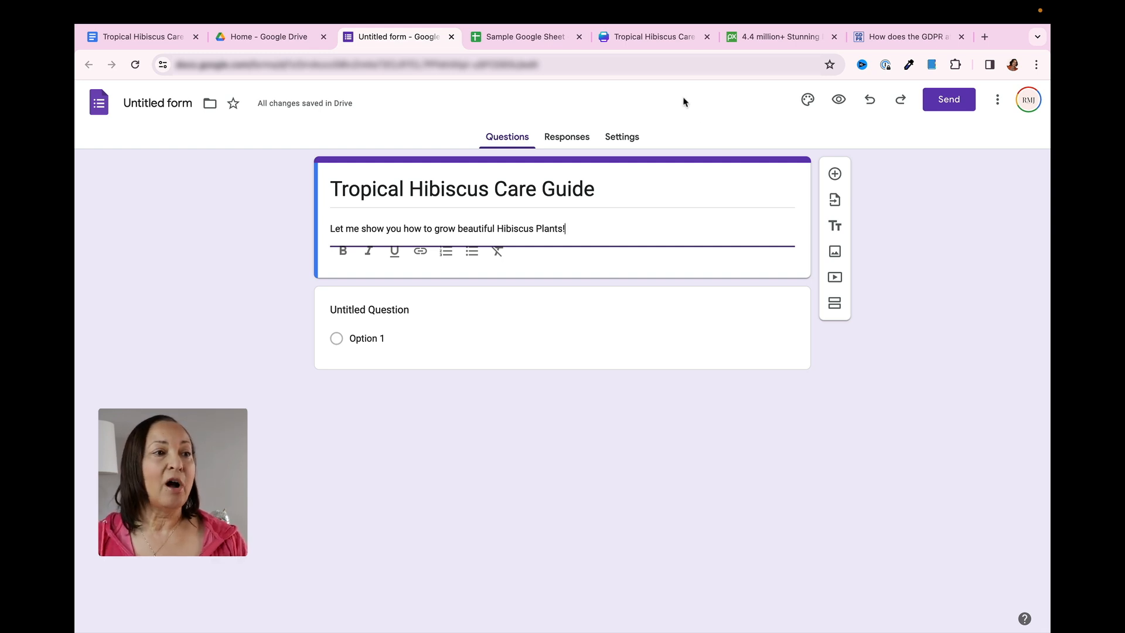
Switch to the Tropical Hibiscus Care eBook in Canva and download only page 1, the cover, as a PNG
{"action": "left_click", "coordinate": [659, 38]}
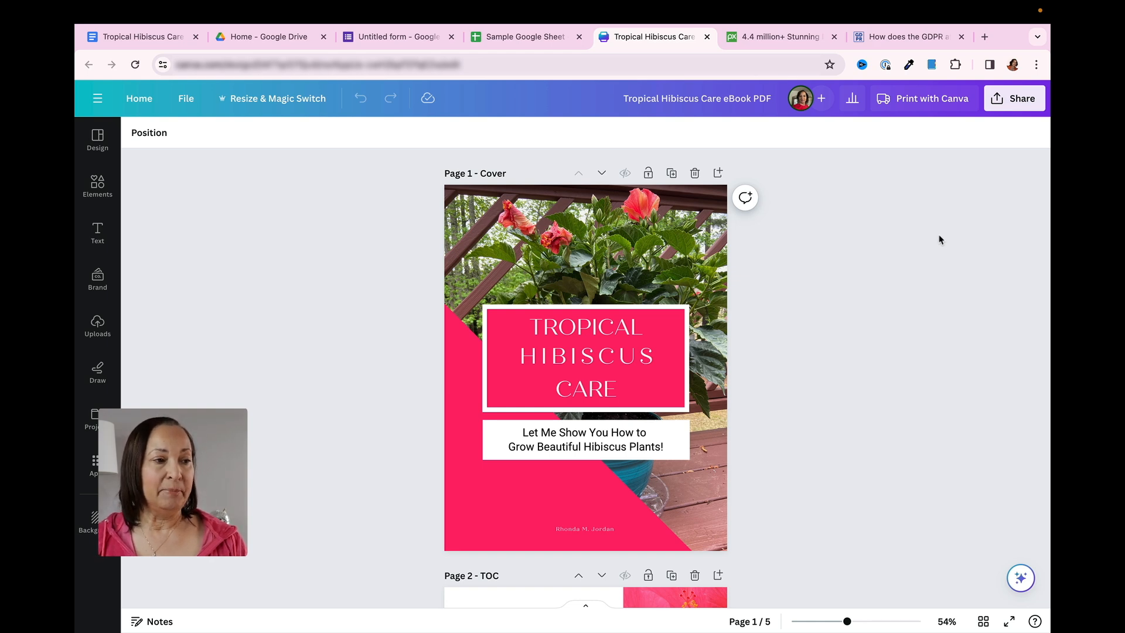
{"action": "scroll", "coordinate": [941, 240], "scroll_direction": "down", "scroll_amount": 1}
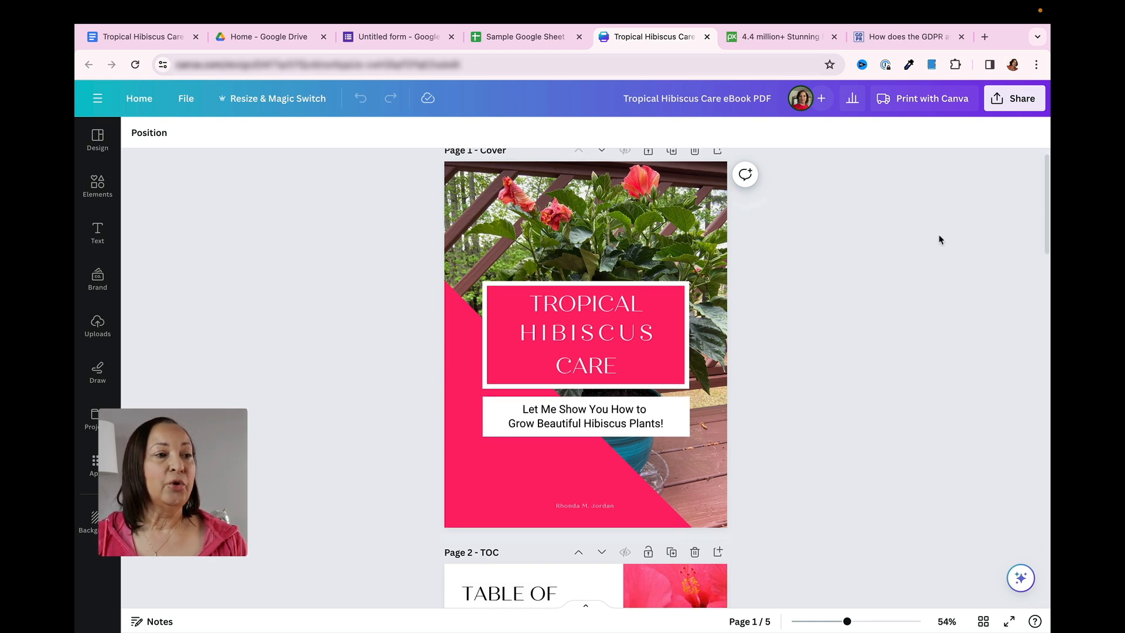
{"action": "scroll", "coordinate": [940, 239], "scroll_direction": "up", "scroll_amount": 1}
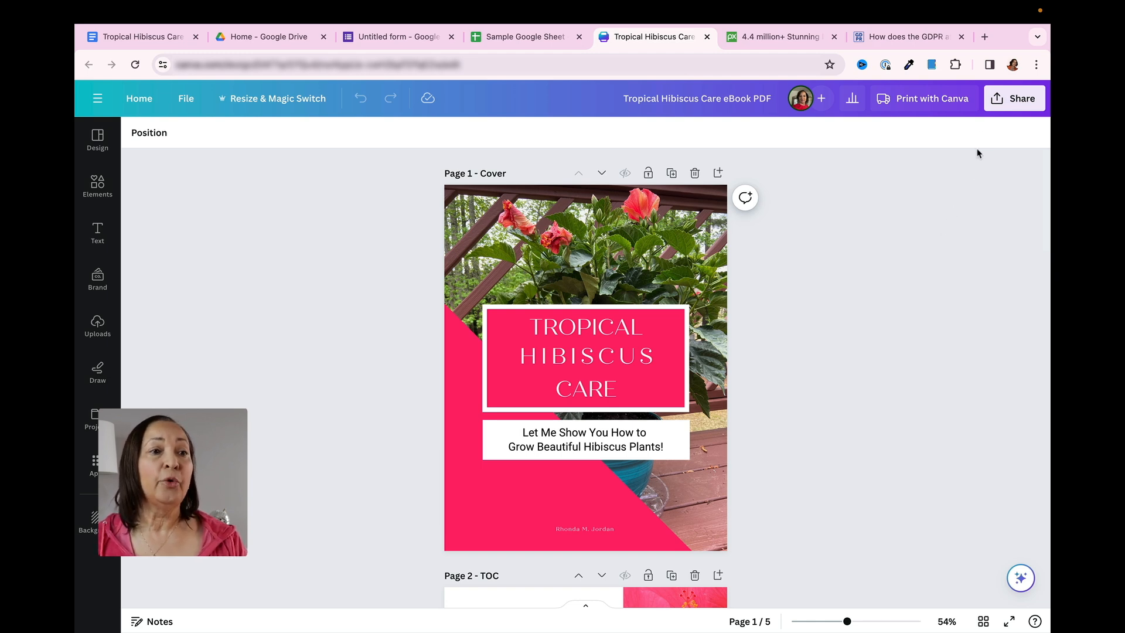
{"action": "left_click", "coordinate": [1000, 101]}
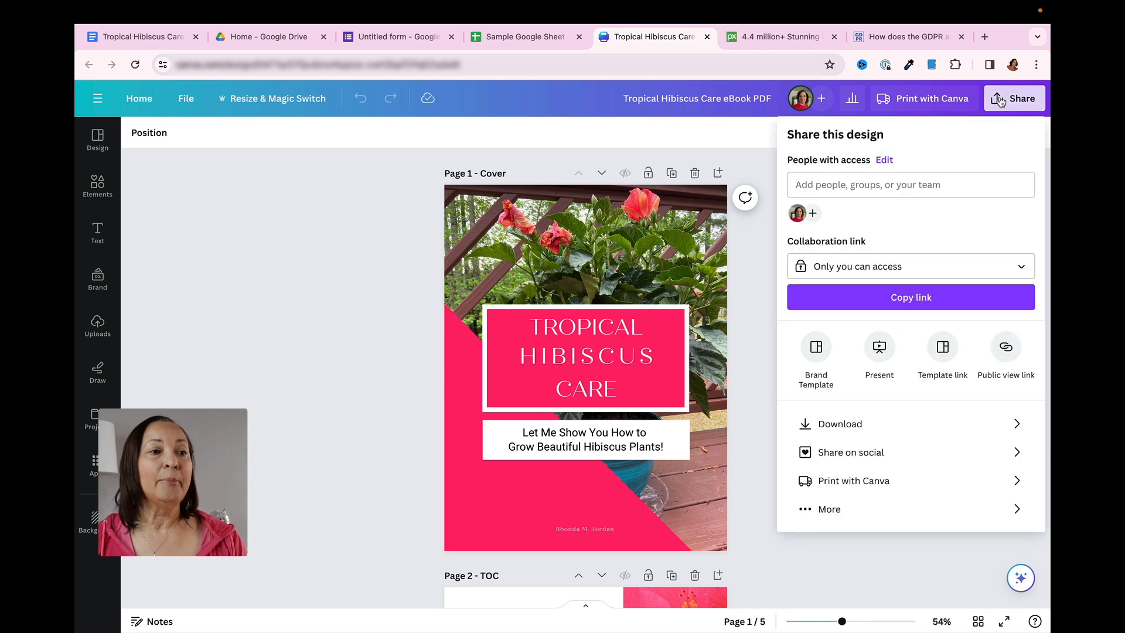
{"action": "left_click", "coordinate": [912, 425]}
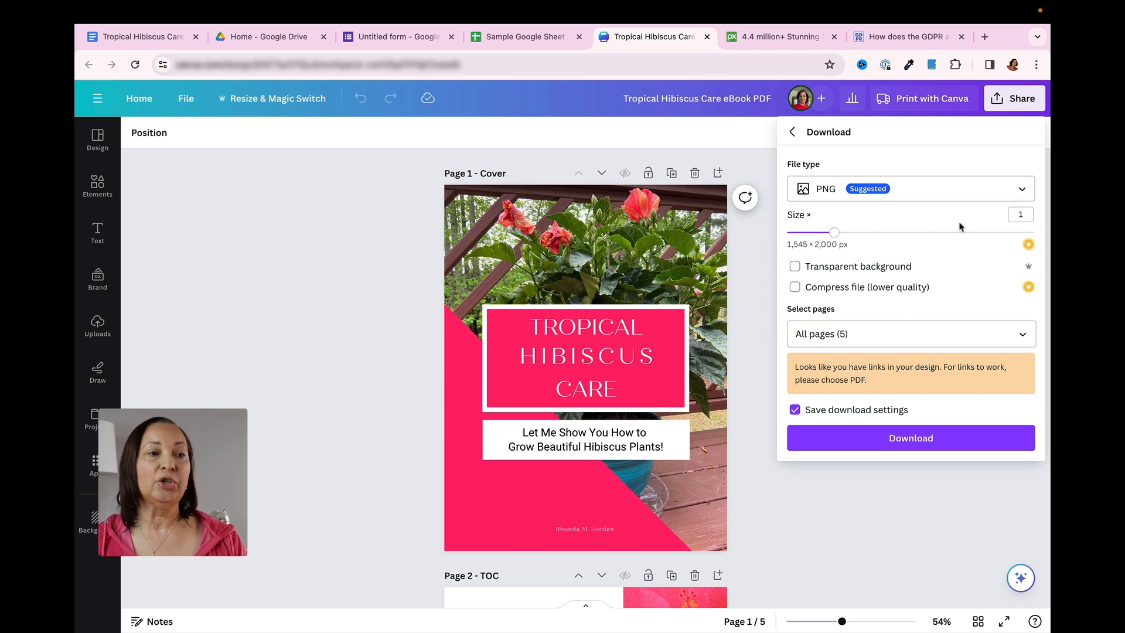
{"action": "left_click", "coordinate": [1024, 334]}
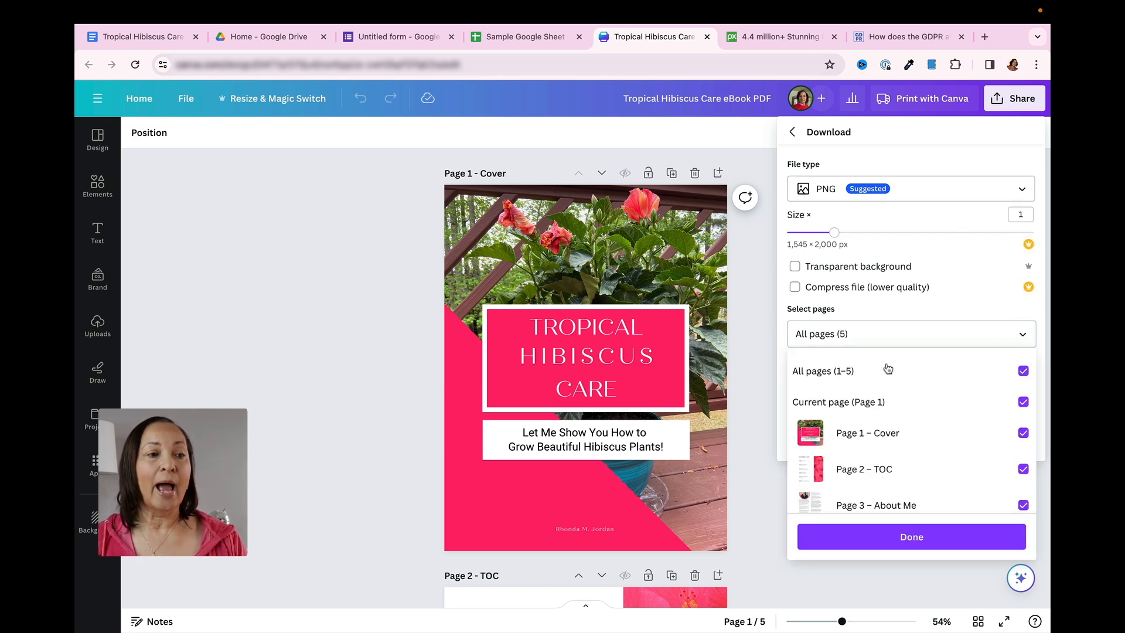
{"action": "left_click", "coordinate": [1024, 371]}
{"action": "left_click", "coordinate": [1023, 403]}
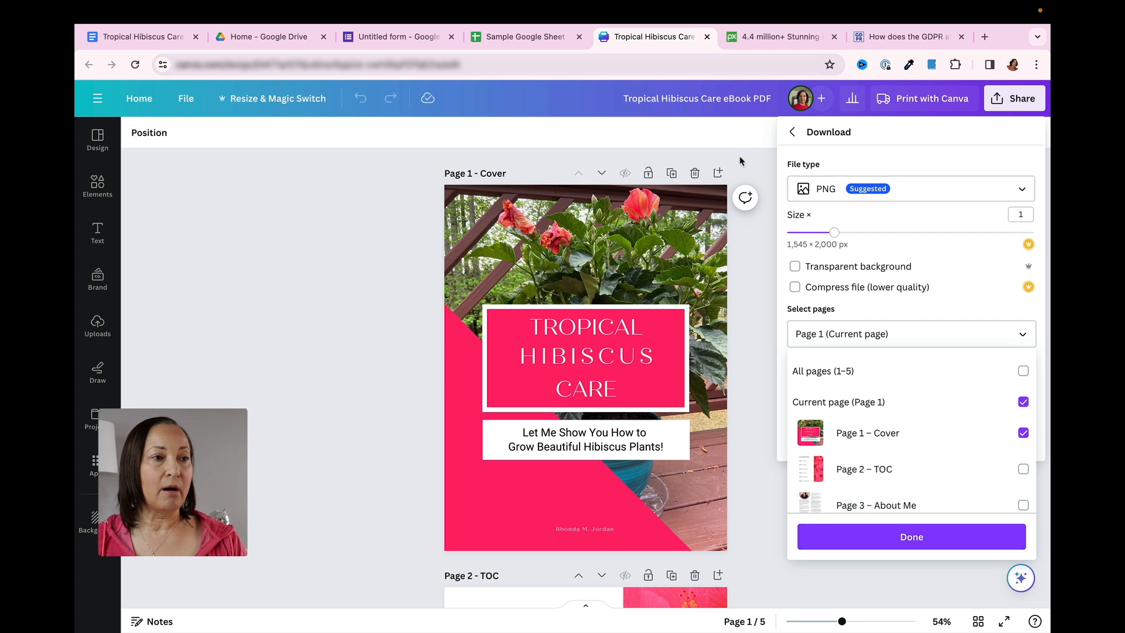
{"action": "left_click", "coordinate": [919, 548]}
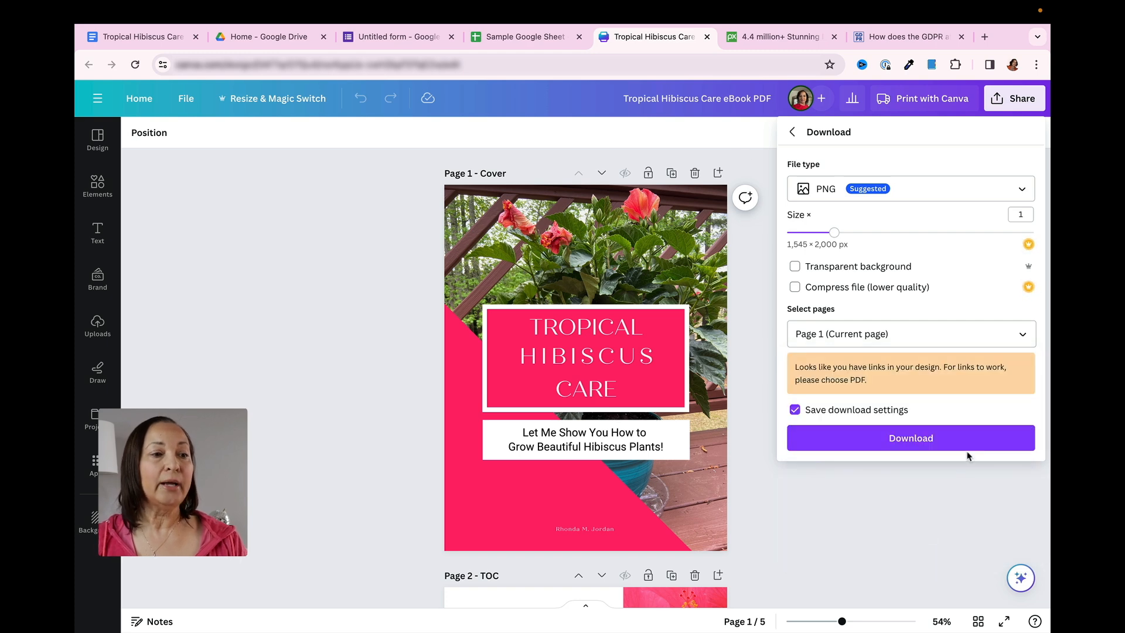
{"action": "left_click", "coordinate": [918, 444]}
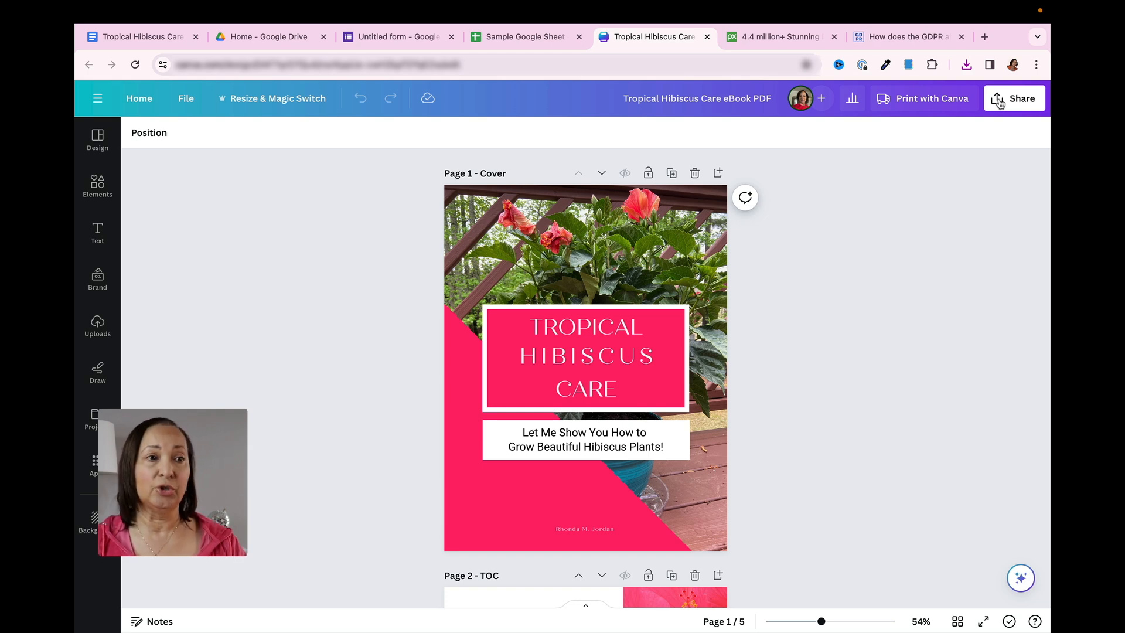
Download all five pages of the eBook as PDF Standard and dismiss the print offer
{"action": "left_click", "coordinate": [999, 104]}
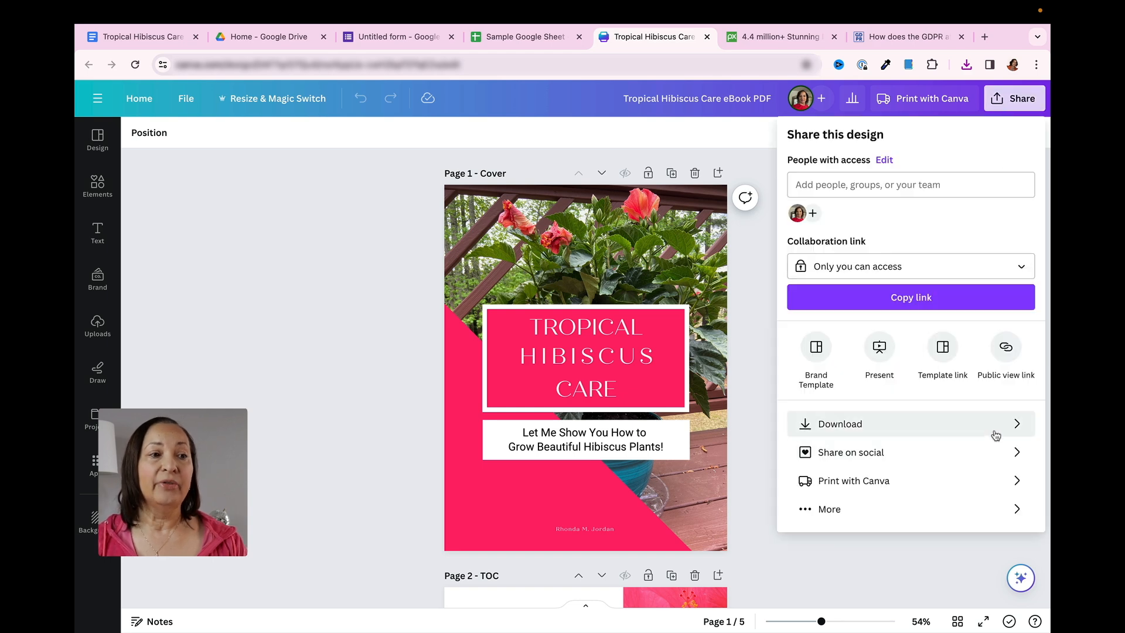
{"action": "left_click", "coordinate": [1005, 431]}
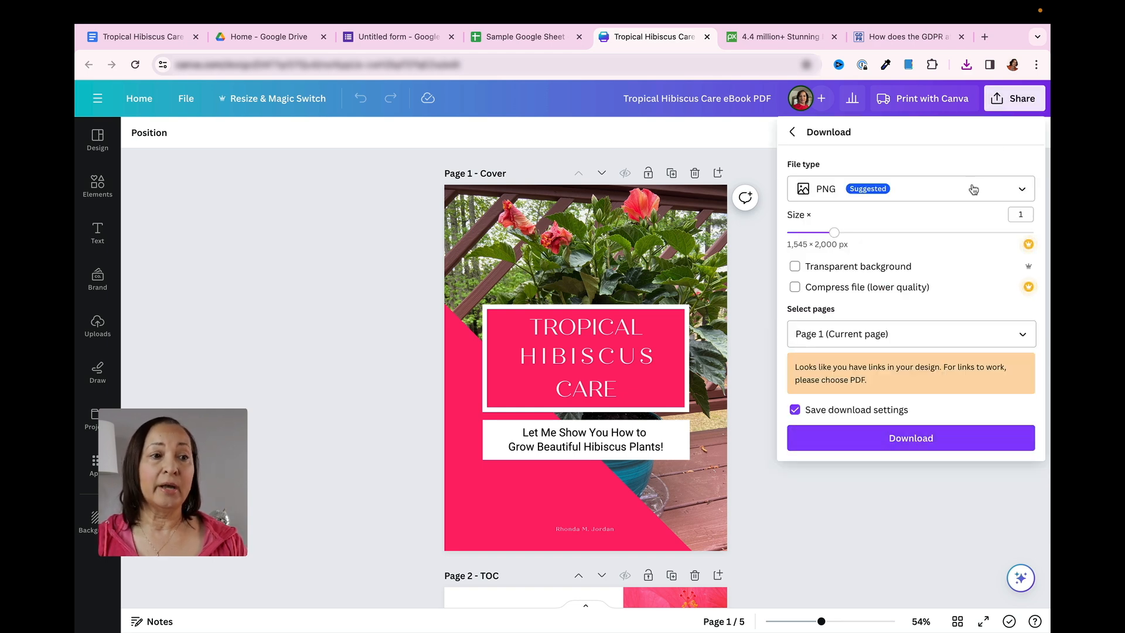
{"action": "left_click", "coordinate": [1022, 190]}
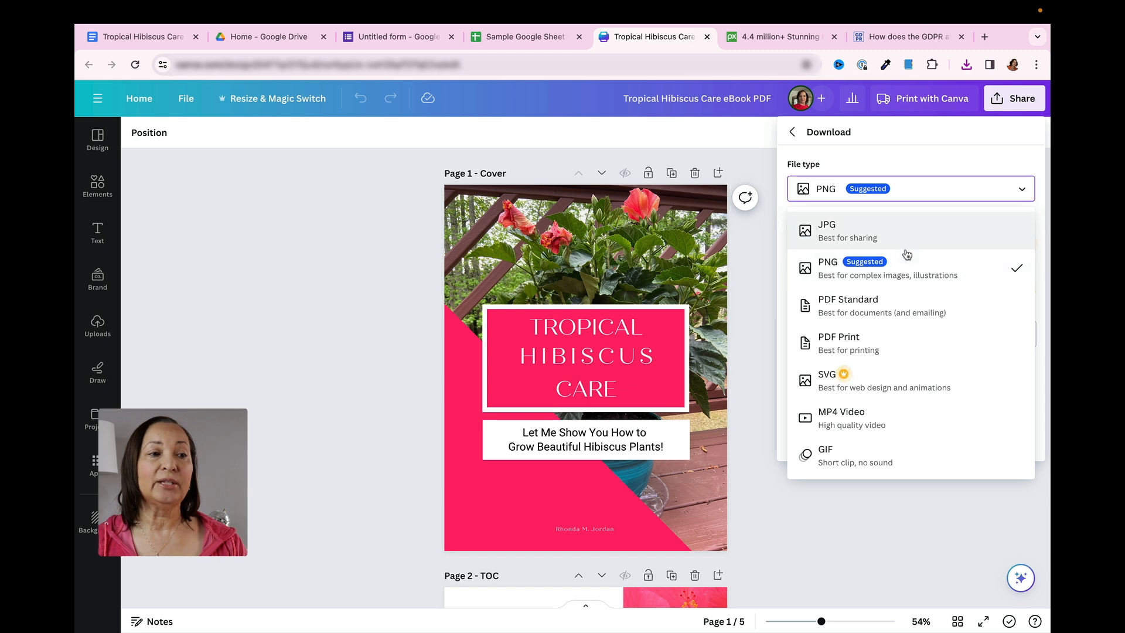
{"action": "left_click", "coordinate": [854, 314]}
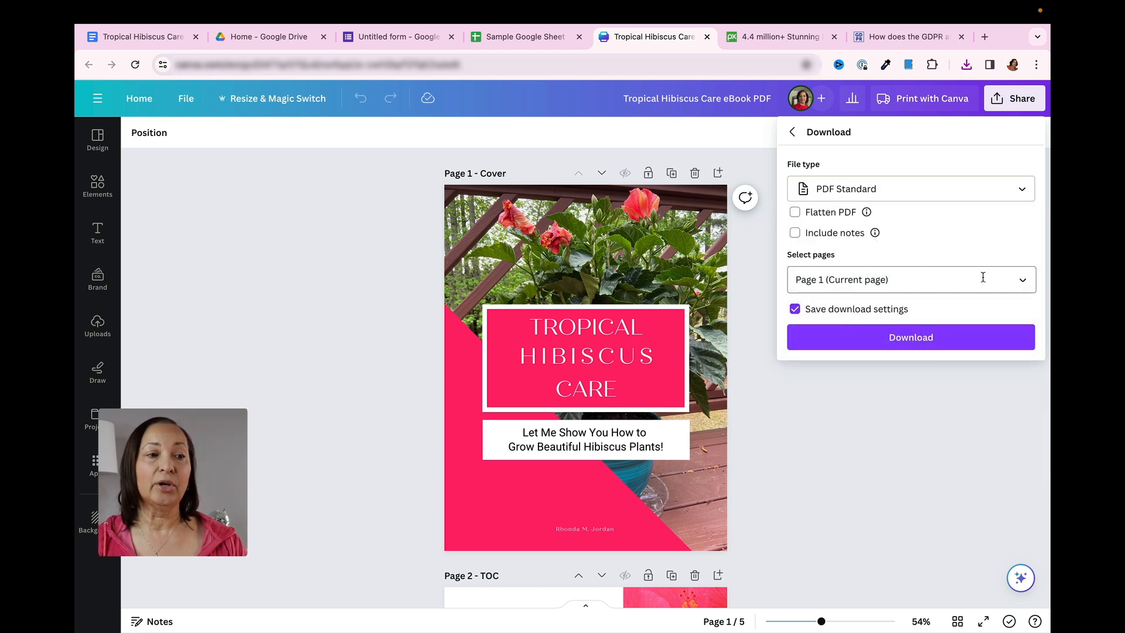
{"action": "left_click", "coordinate": [1023, 282]}
{"action": "left_click", "coordinate": [1024, 317]}
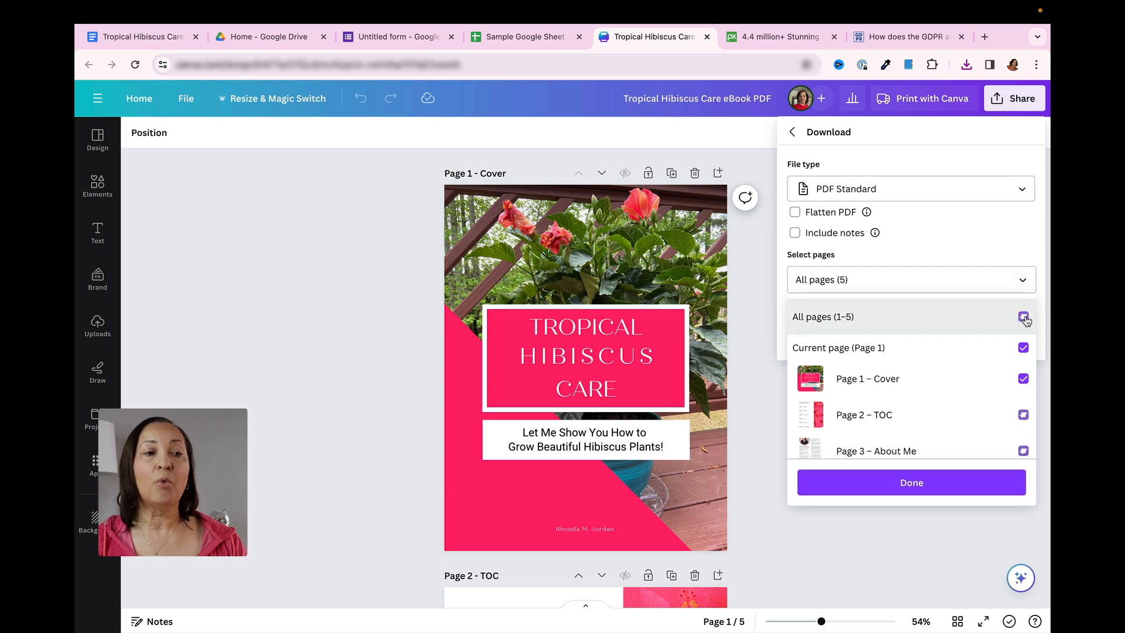
{"action": "left_click", "coordinate": [913, 491]}
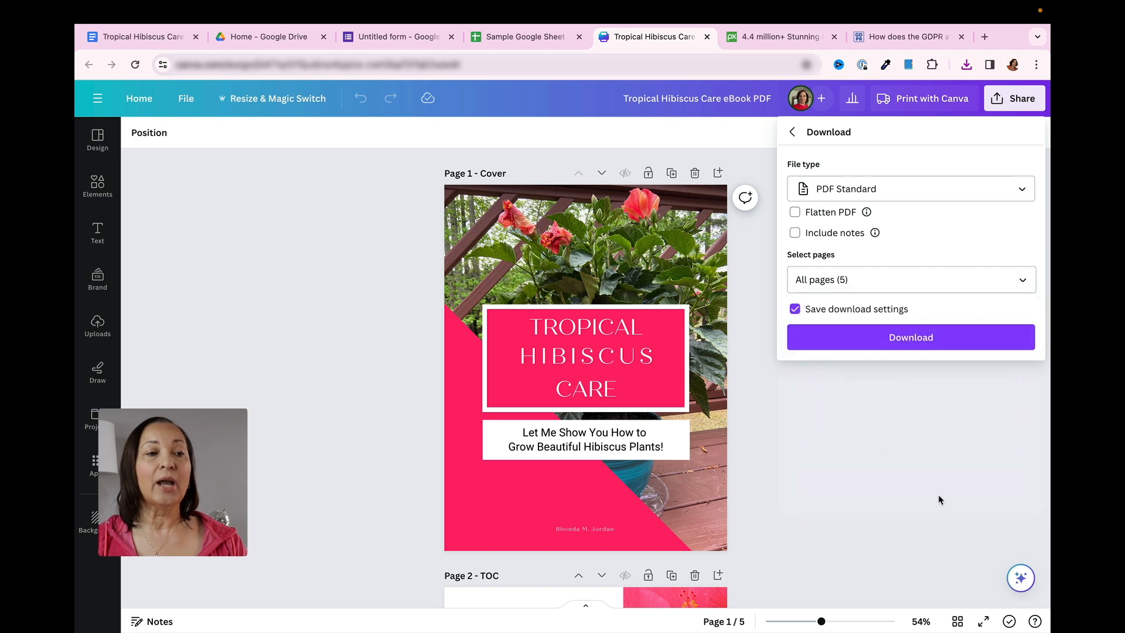
{"action": "left_click", "coordinate": [920, 342]}
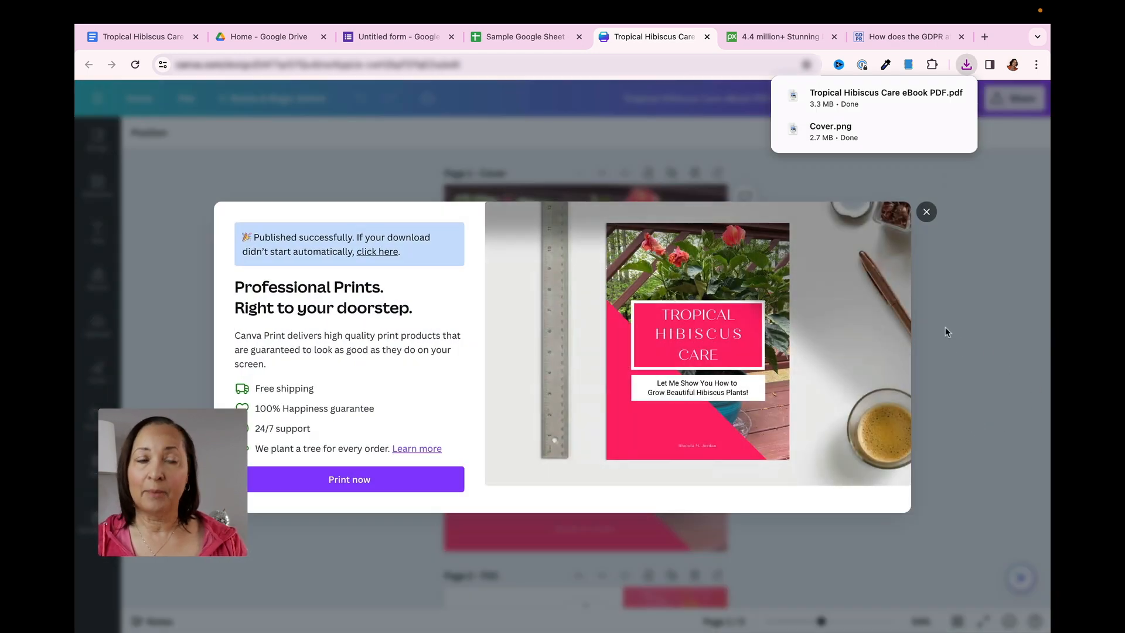
{"action": "left_click", "coordinate": [926, 212]}
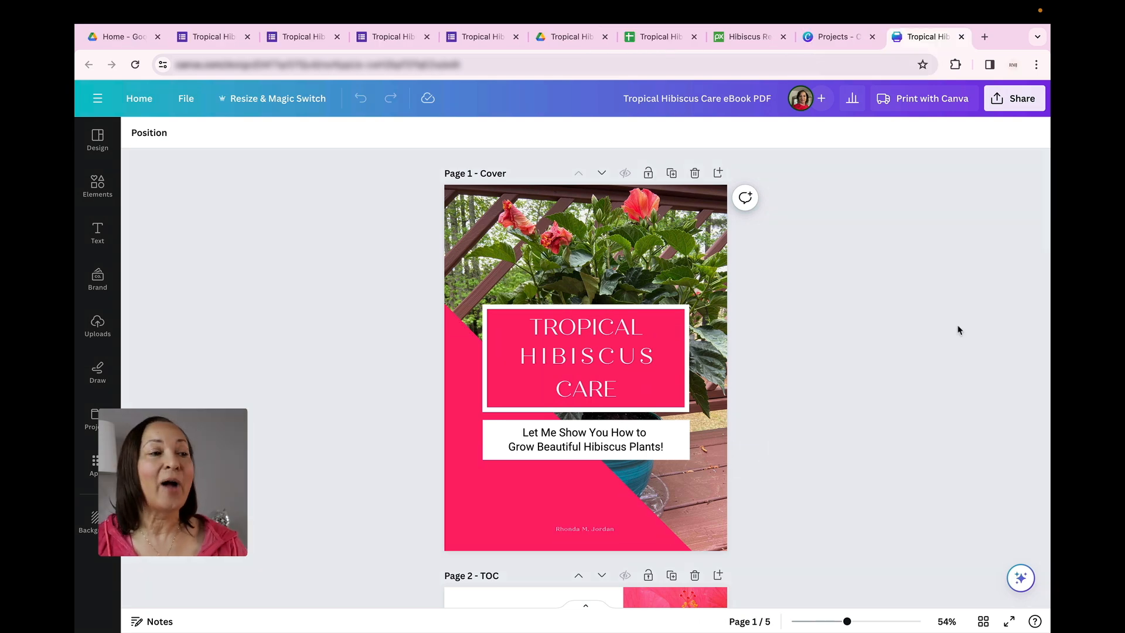
{"action": "scroll", "coordinate": [959, 330], "scroll_direction": "down", "scroll_amount": 4}
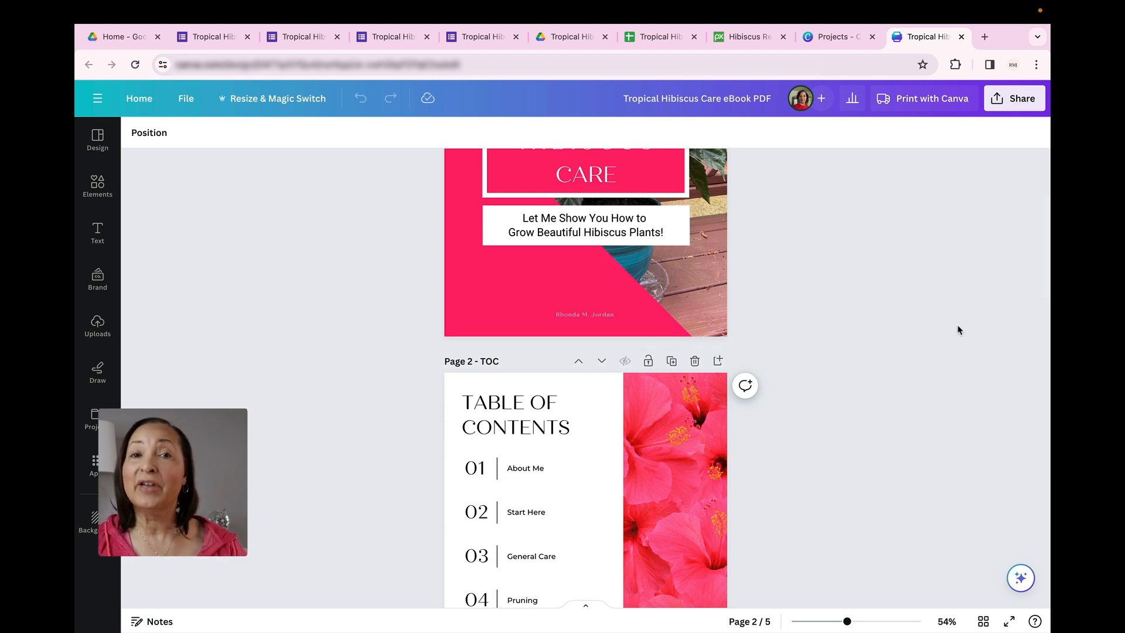
{"action": "scroll", "coordinate": [959, 330], "scroll_direction": "down", "scroll_amount": 5}
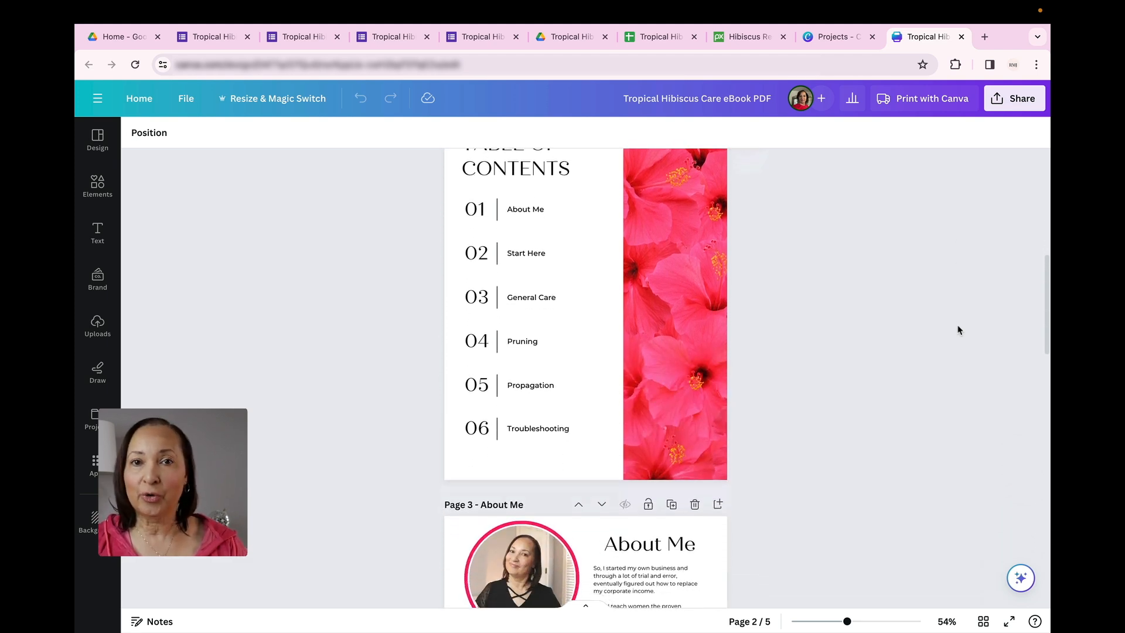
{"action": "scroll", "coordinate": [959, 330], "scroll_direction": "up", "scroll_amount": 7}
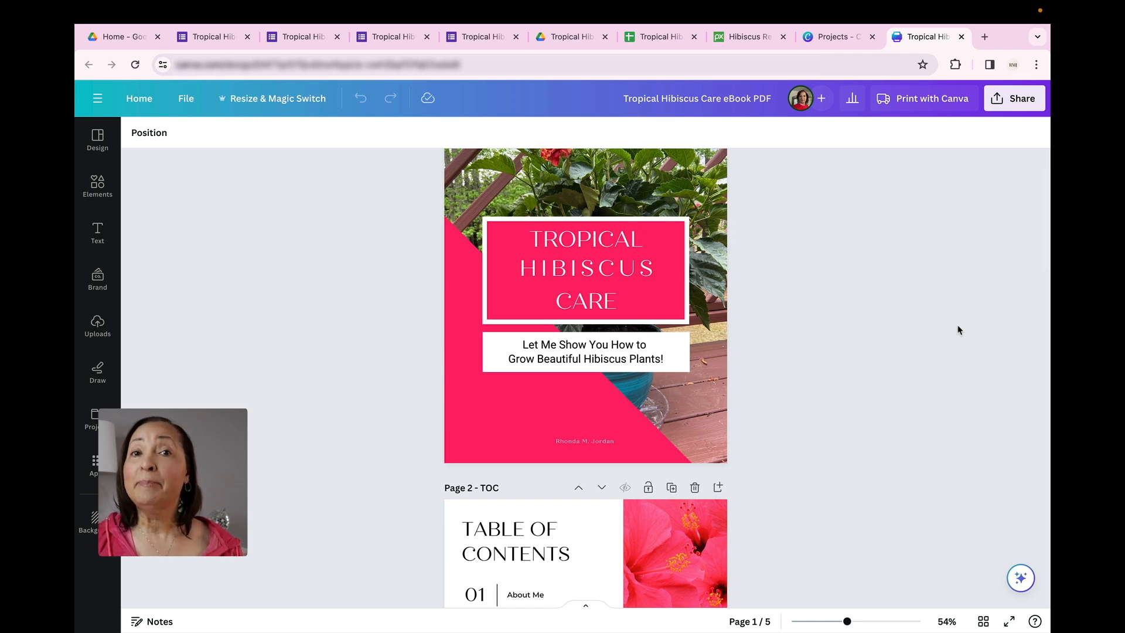
{"action": "scroll", "coordinate": [958, 330], "scroll_direction": "up", "scroll_amount": 2}
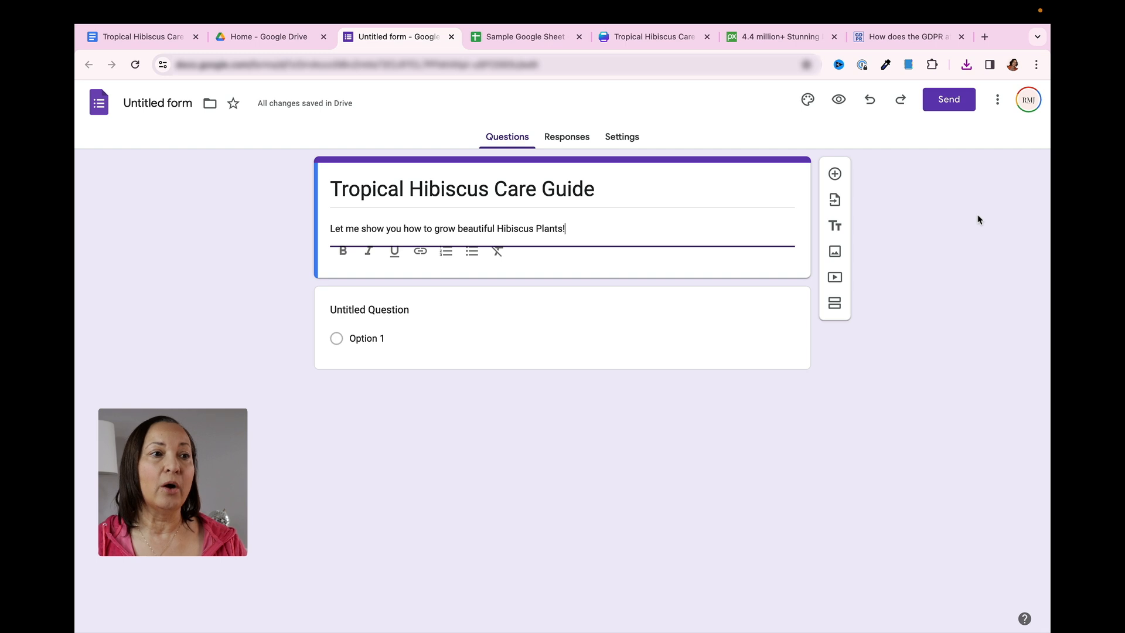
Open the form's theme settings and look up the pink cover shape's color in the Canva eBook, returning to the form
{"action": "left_click", "coordinate": [809, 101]}
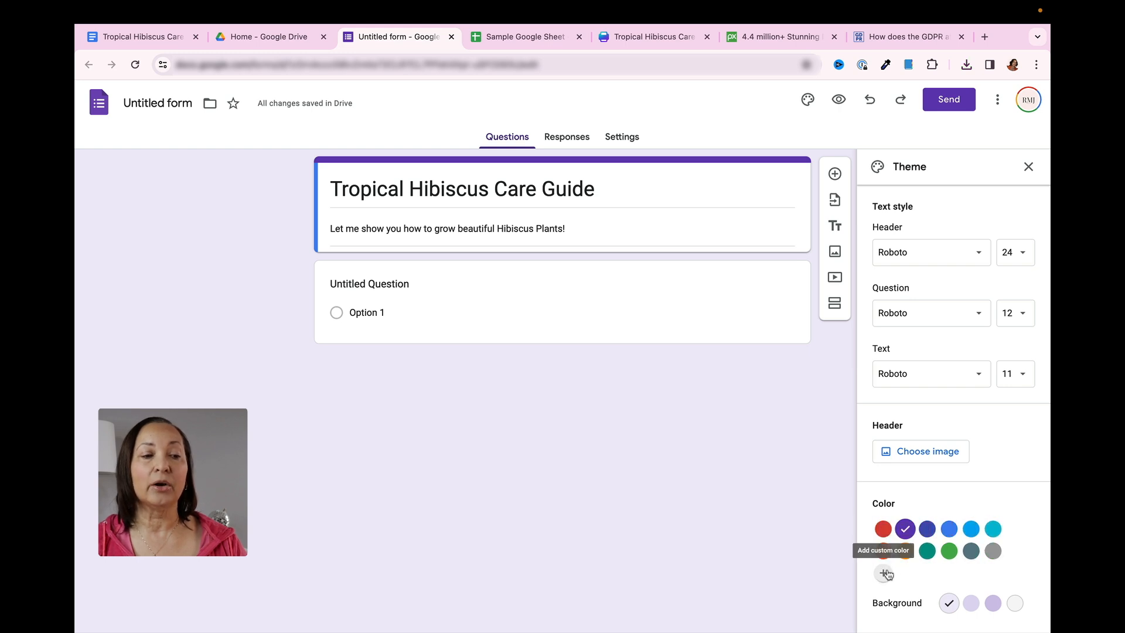
{"action": "left_click", "coordinate": [655, 37]}
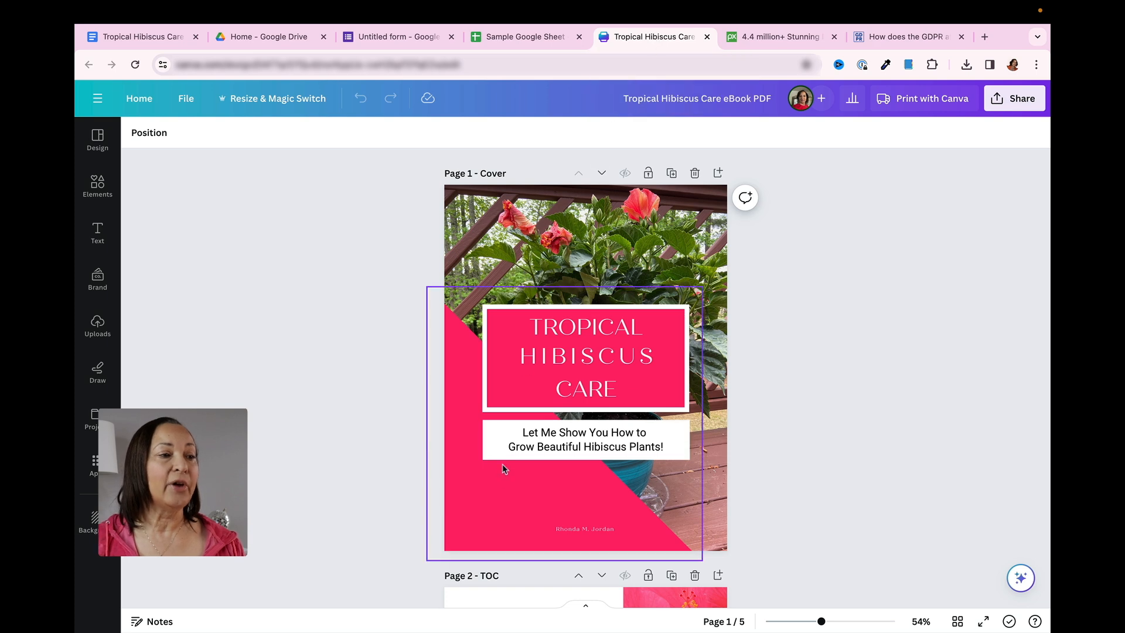
{"action": "left_click", "coordinate": [497, 479]}
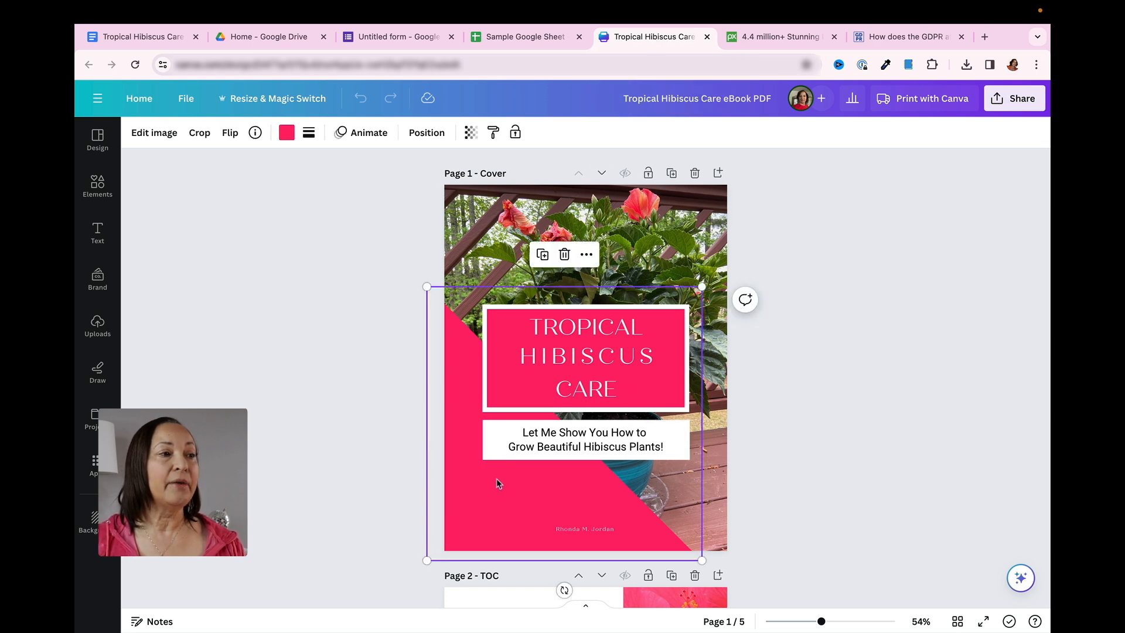
{"action": "left_click", "coordinate": [284, 133]}
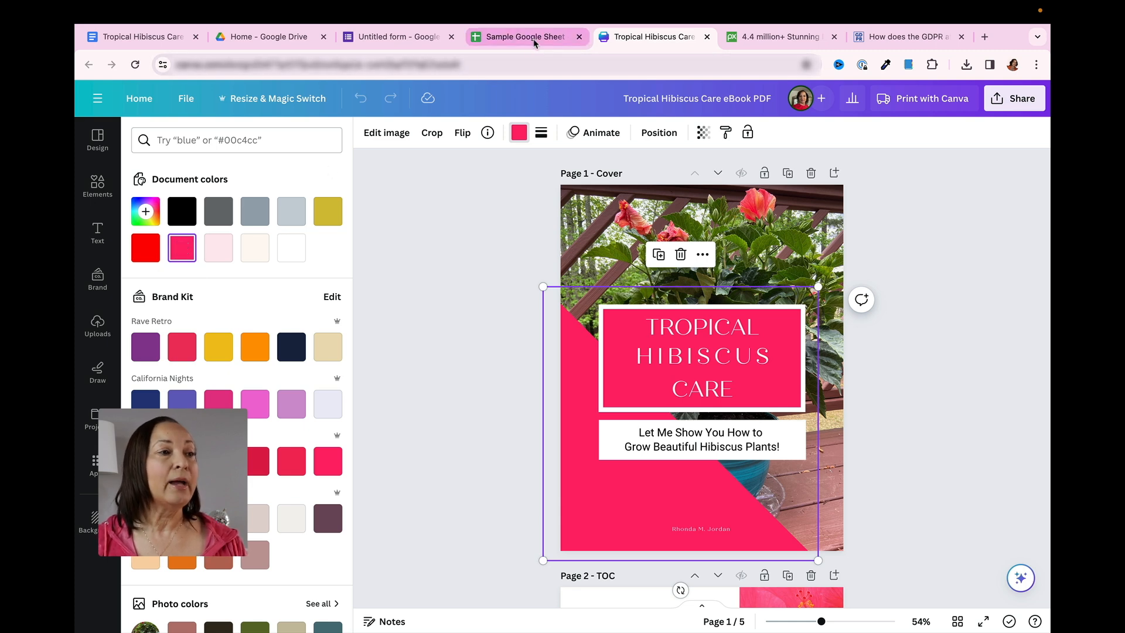
{"action": "left_click", "coordinate": [410, 37]}
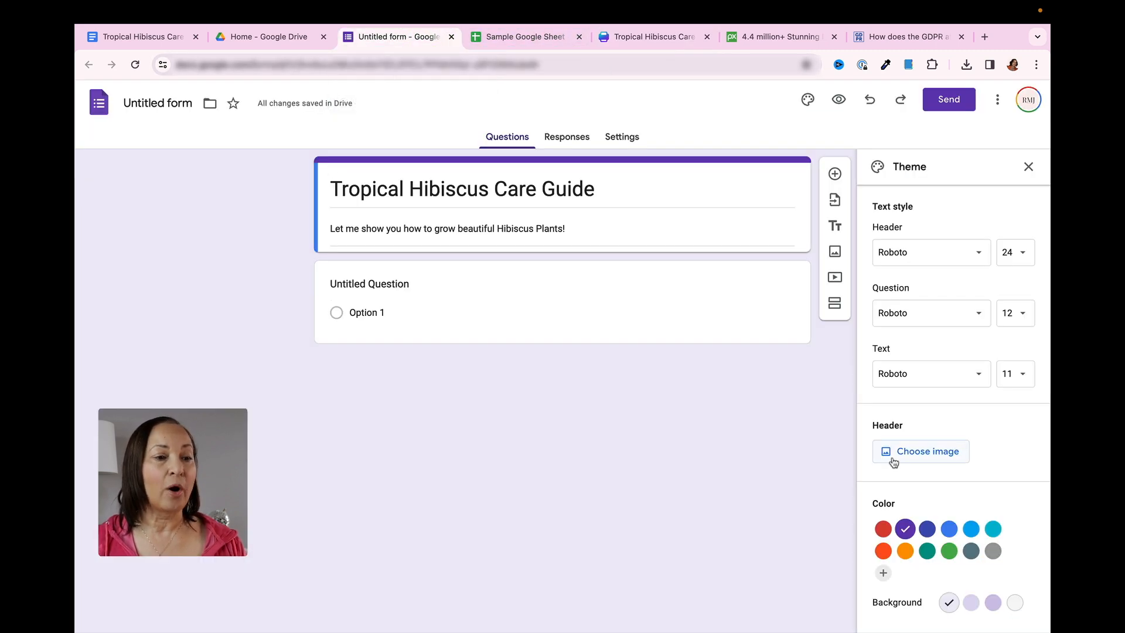
Add the custom theme color #ff206e to the form and set its background to gray #f6f6f6
{"action": "left_click", "coordinate": [884, 574]}
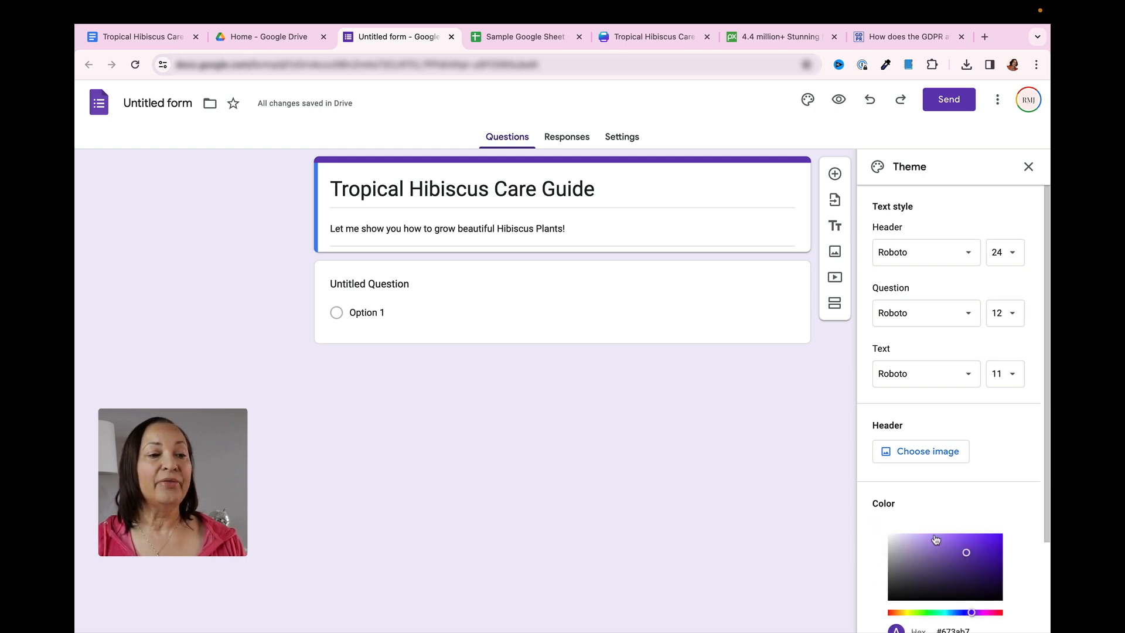
{"action": "scroll", "coordinate": [961, 522], "scroll_direction": "down", "scroll_amount": 2}
{"action": "left_click_drag", "start_coordinate": [976, 517], "coordinate": [936, 517]}
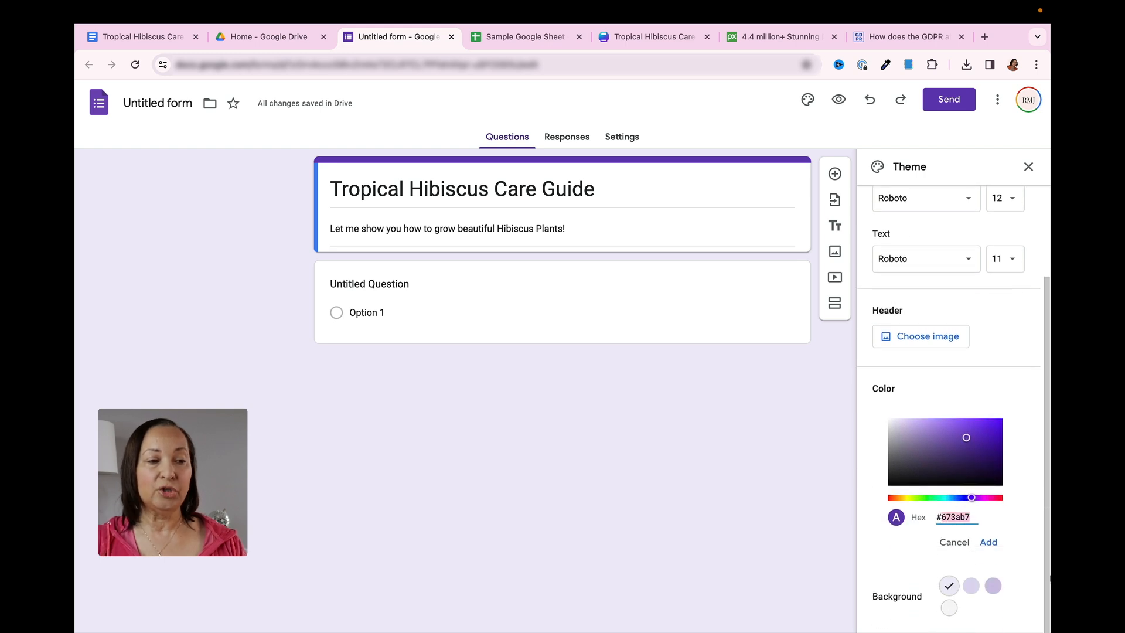
{"action": "type", "text": "#ff206e"}
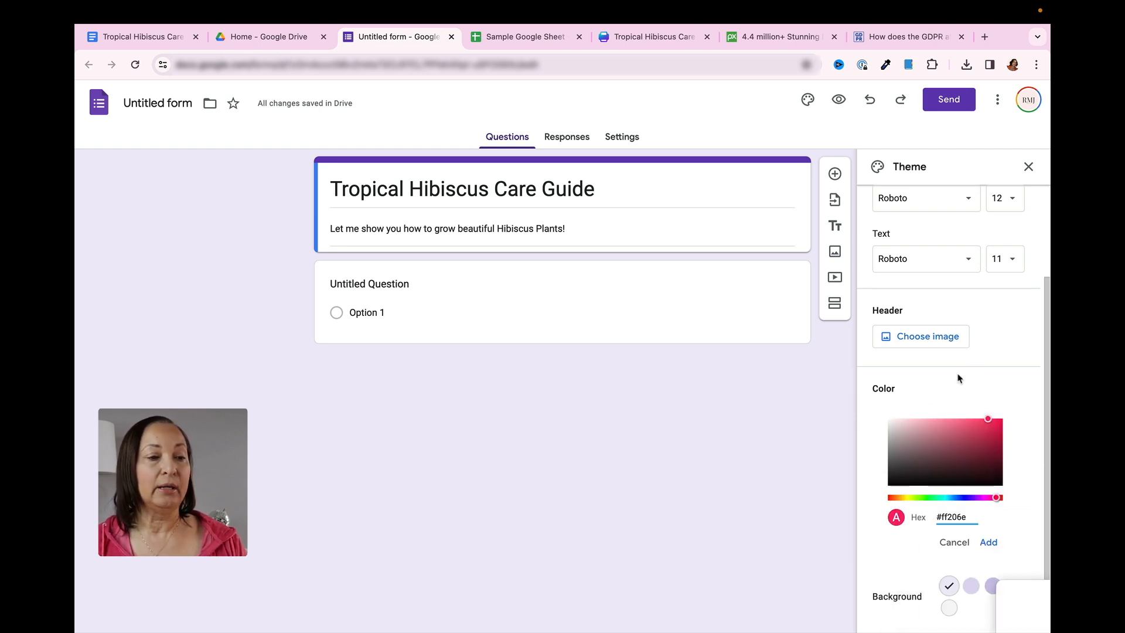
{"action": "left_click", "coordinate": [992, 545]}
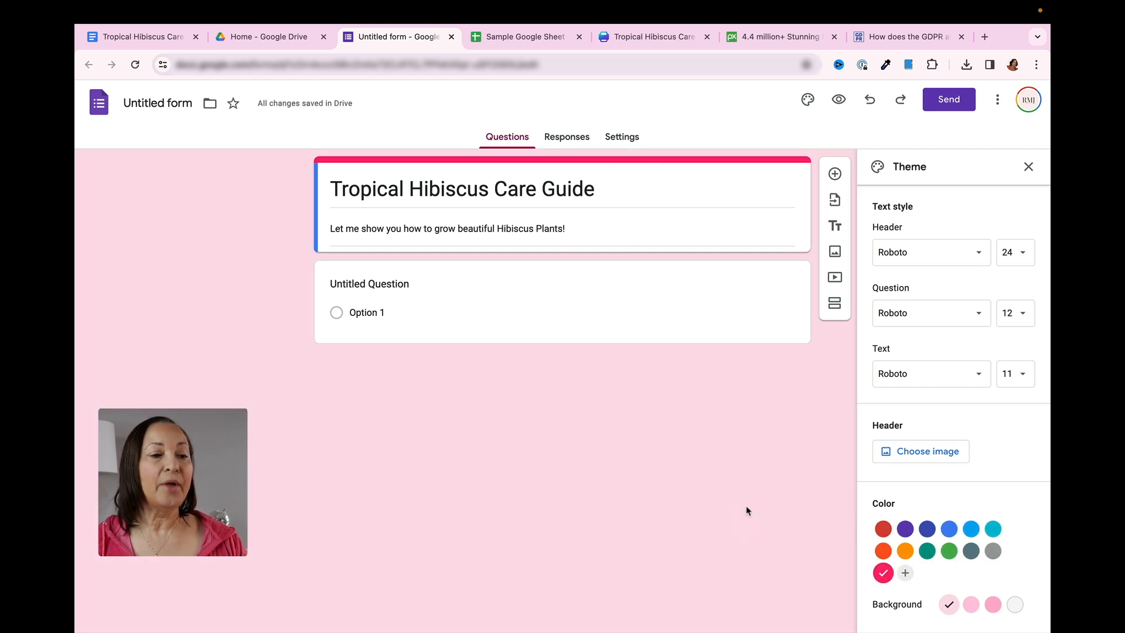
{"action": "left_click", "coordinate": [1015, 606]}
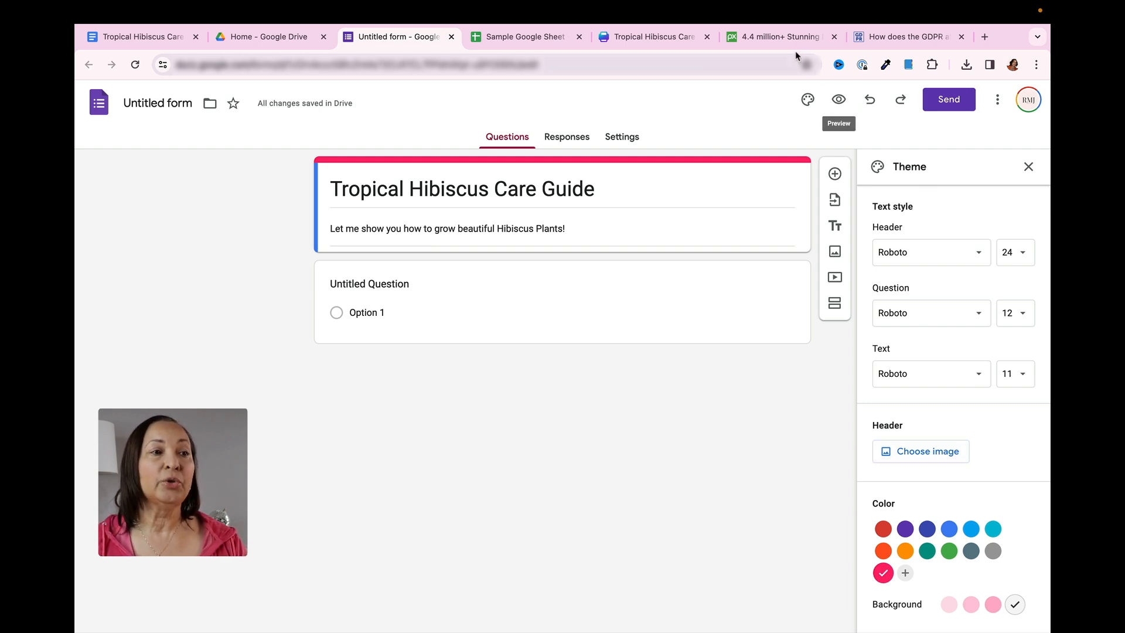
Switch to Pixabay and search its images for "hibiscus"
{"action": "left_click", "coordinate": [782, 36]}
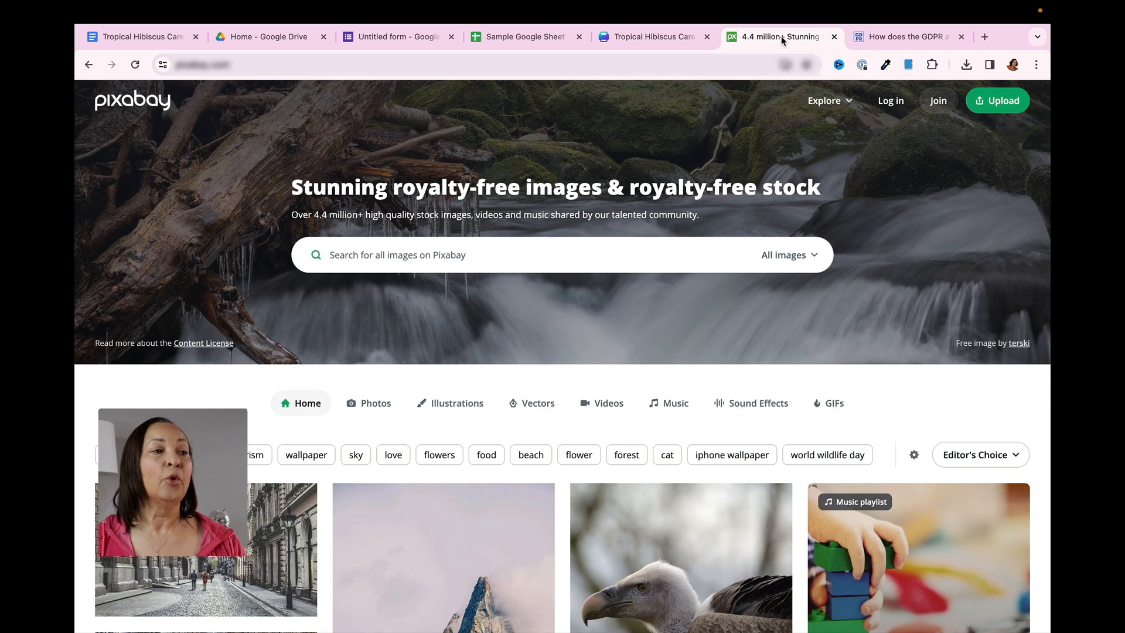
{"action": "left_click", "coordinate": [534, 253]}
{"action": "type", "text": "hibi"}
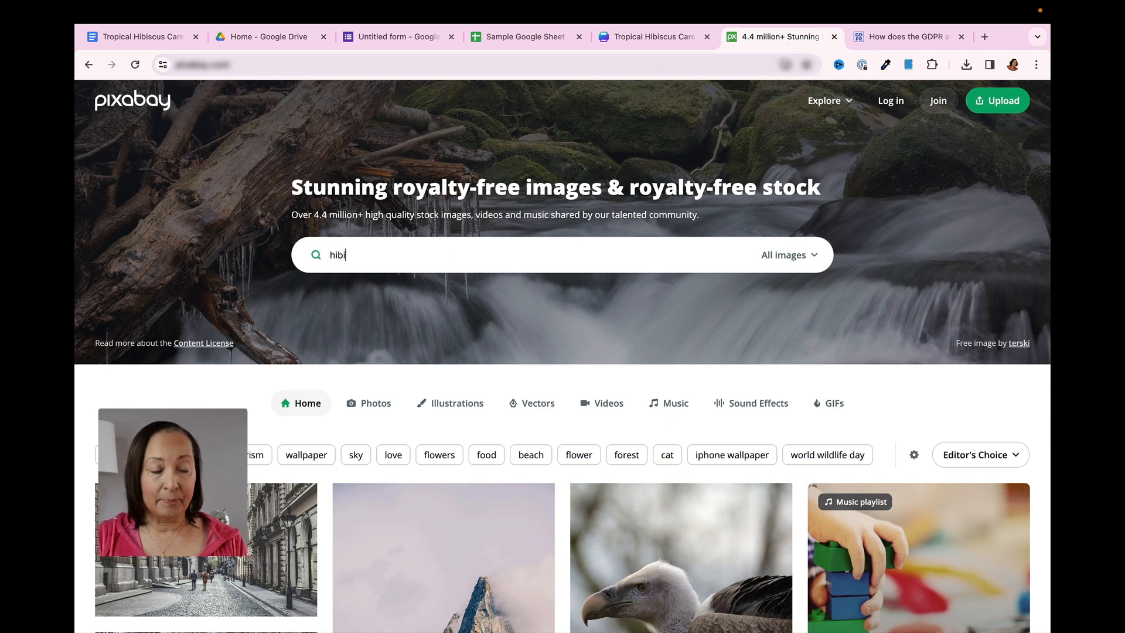
{"action": "type", "text": "scus"}
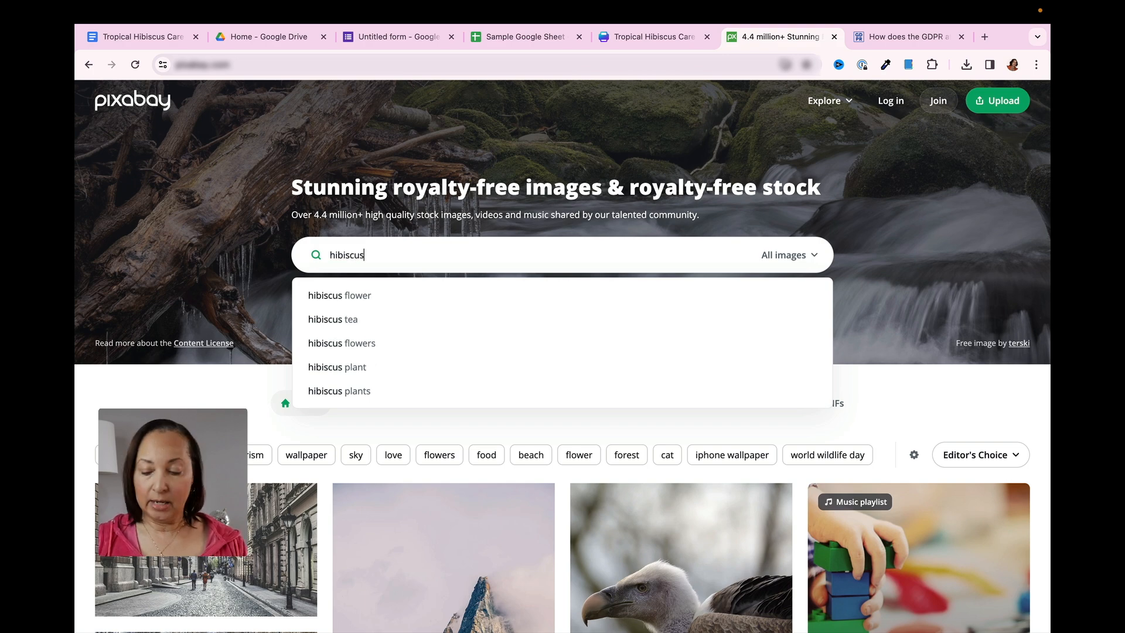
{"action": "key", "text": "Return"}
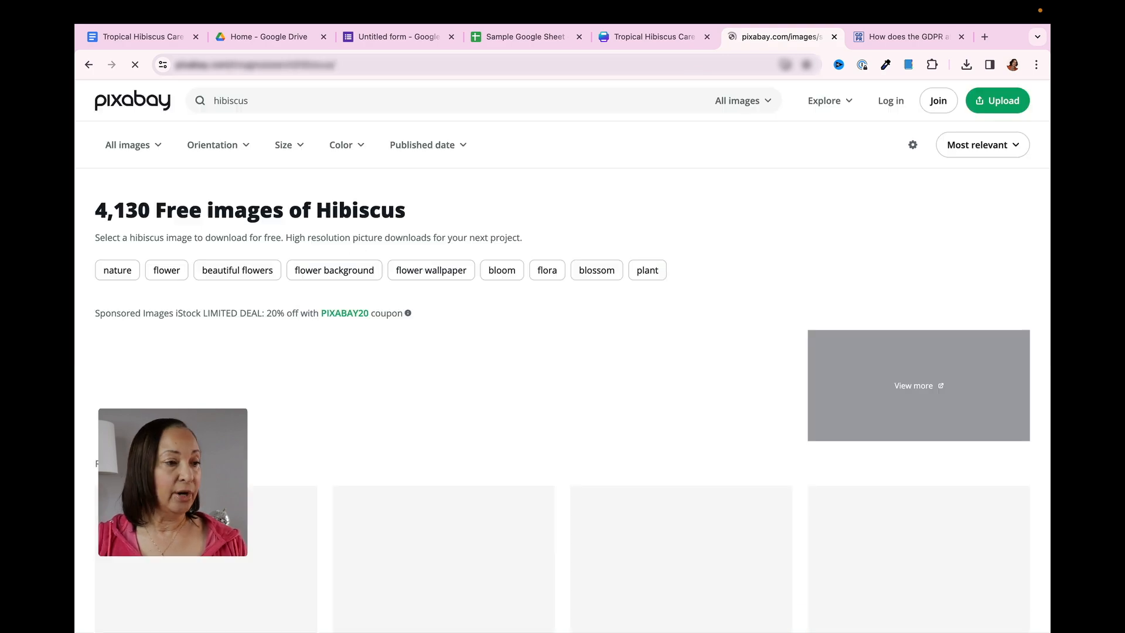
Download the first royalty-free red hibiscus photo as a 1280×853 JPG and dismiss the thank-you dialog
{"action": "scroll", "coordinate": [688, 351], "scroll_direction": "down", "scroll_amount": 3}
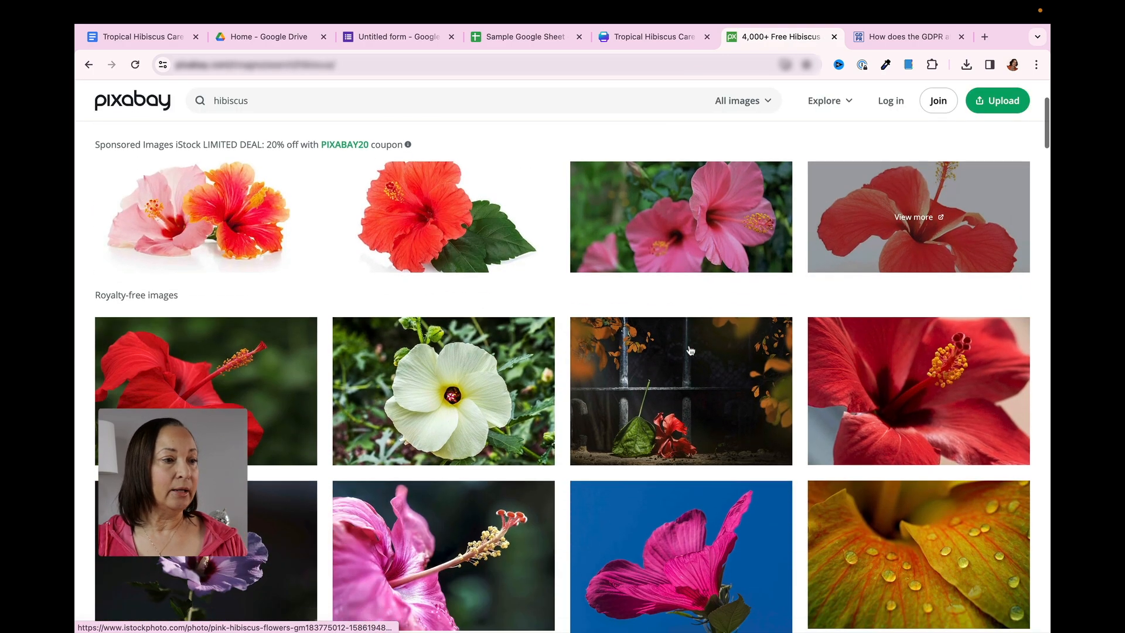
{"action": "left_click", "coordinate": [233, 392]}
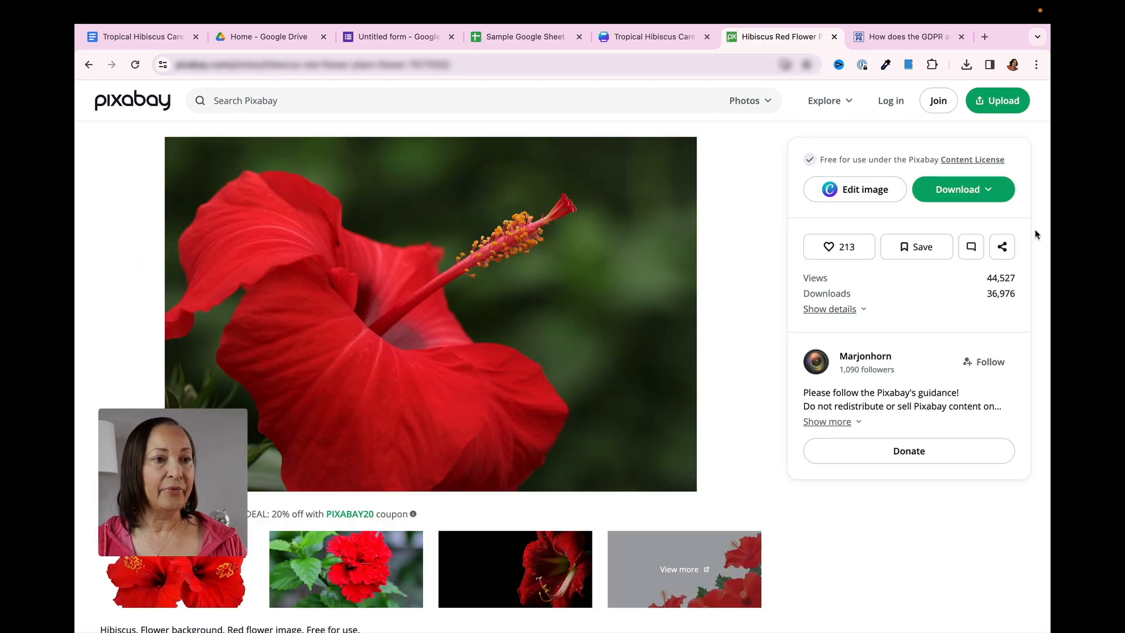
{"action": "left_click", "coordinate": [990, 192]}
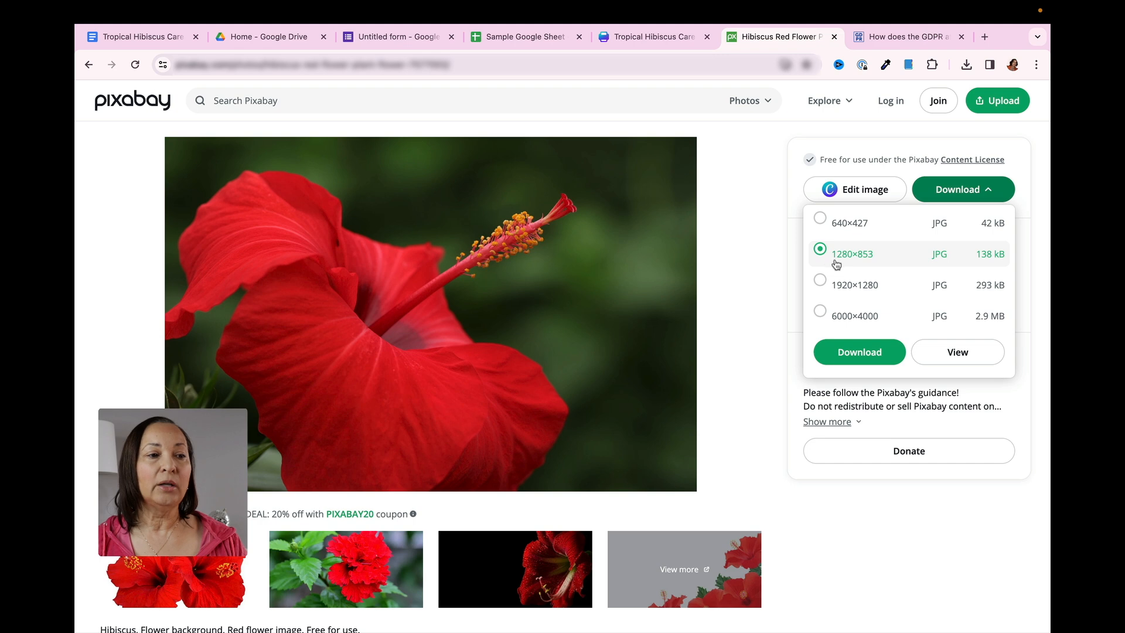
{"action": "left_click", "coordinate": [874, 354]}
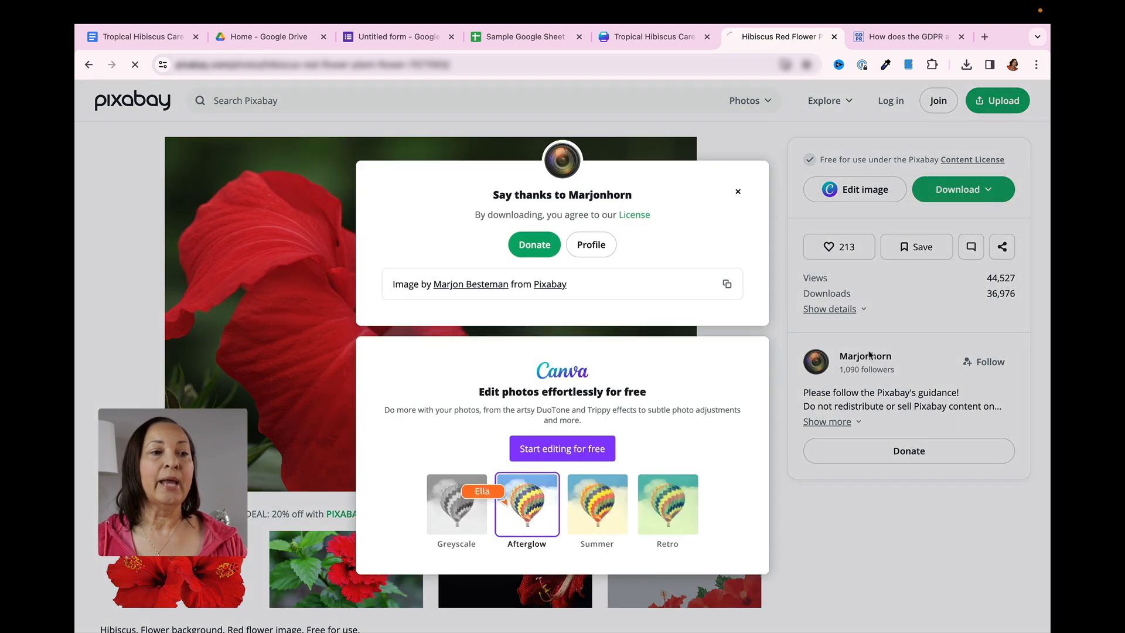
{"action": "left_click", "coordinate": [712, 134]}
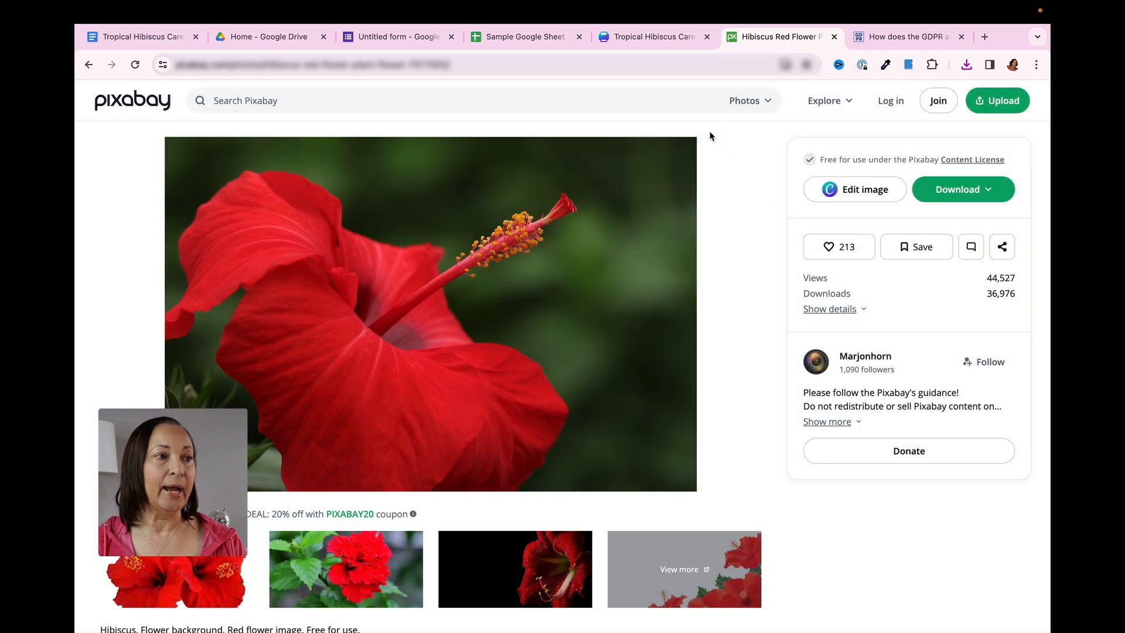
Upload the downloaded hibiscus photo as the Google Forms header image and reapply the #ff206e theme color with the gray background
{"action": "left_click", "coordinate": [402, 40]}
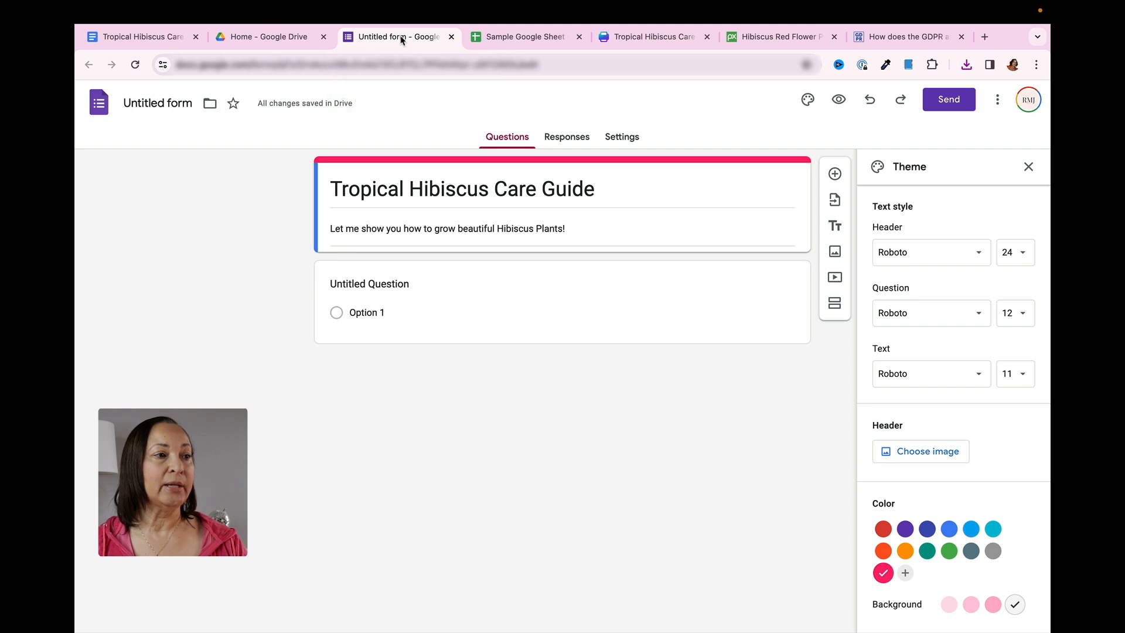
{"action": "left_click", "coordinate": [916, 452]}
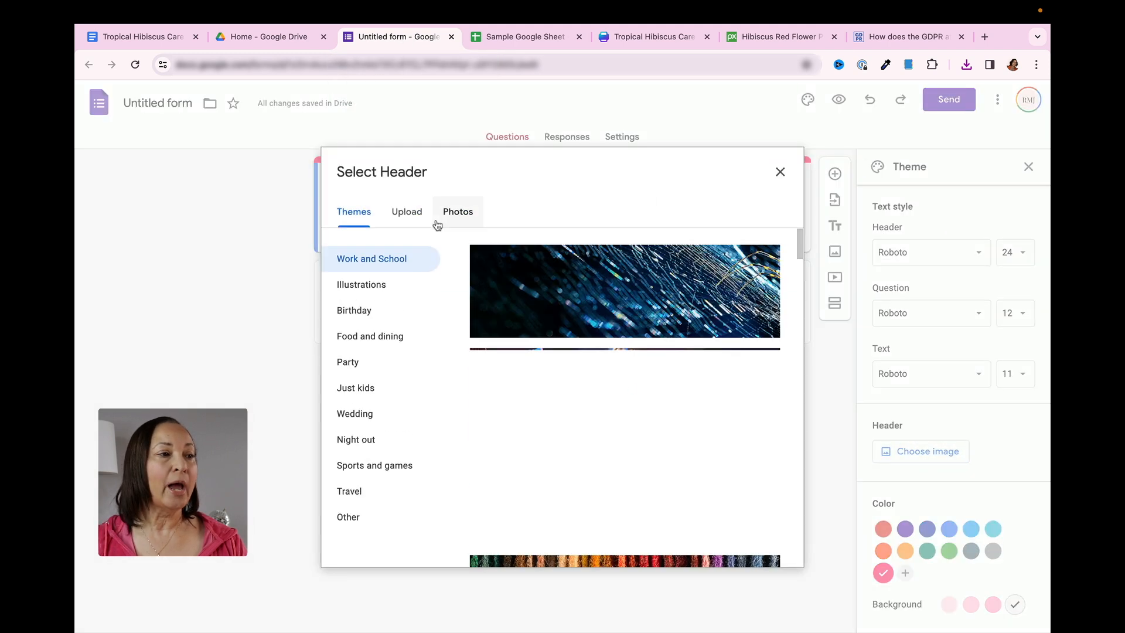
{"action": "left_click", "coordinate": [407, 214]}
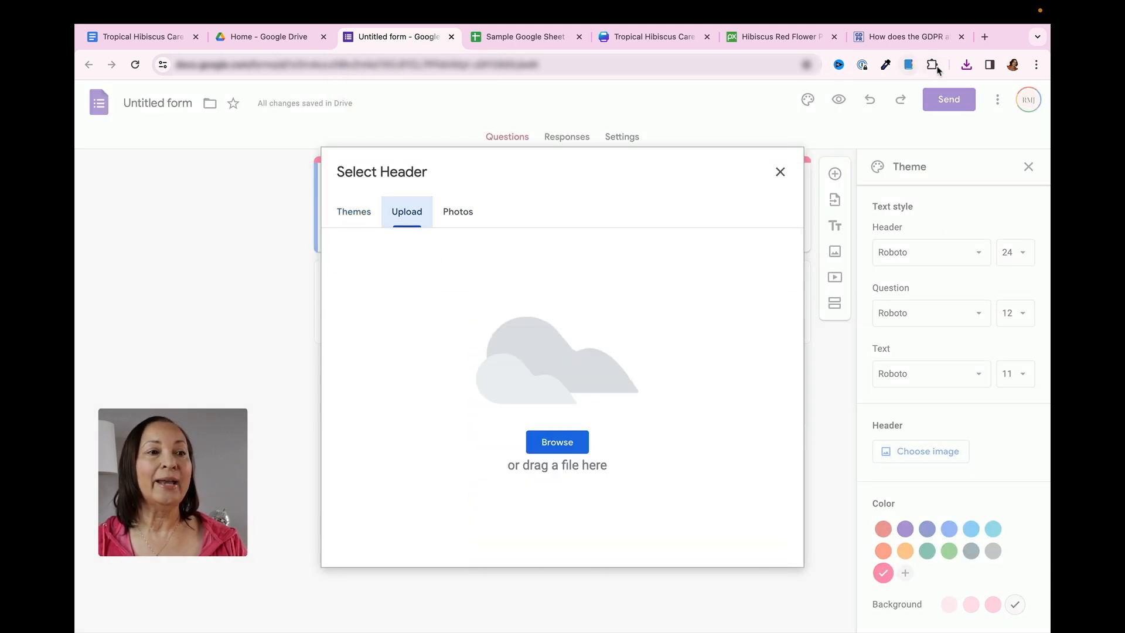
{"action": "left_click", "coordinate": [967, 66]}
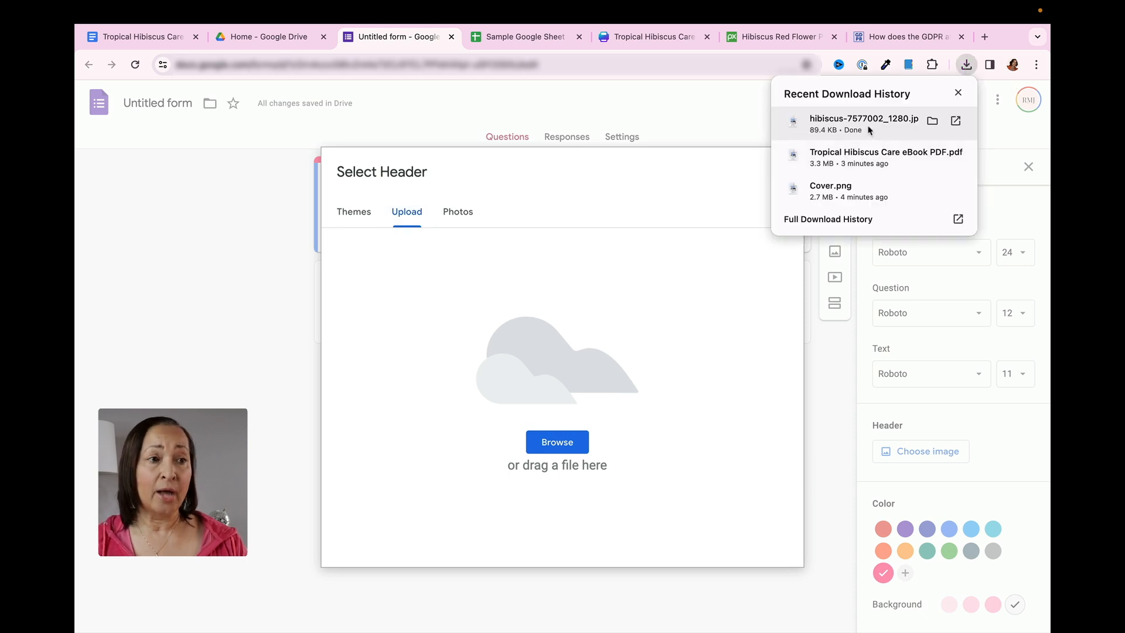
{"action": "left_click_drag", "start_coordinate": [871, 130], "coordinate": [552, 356]}
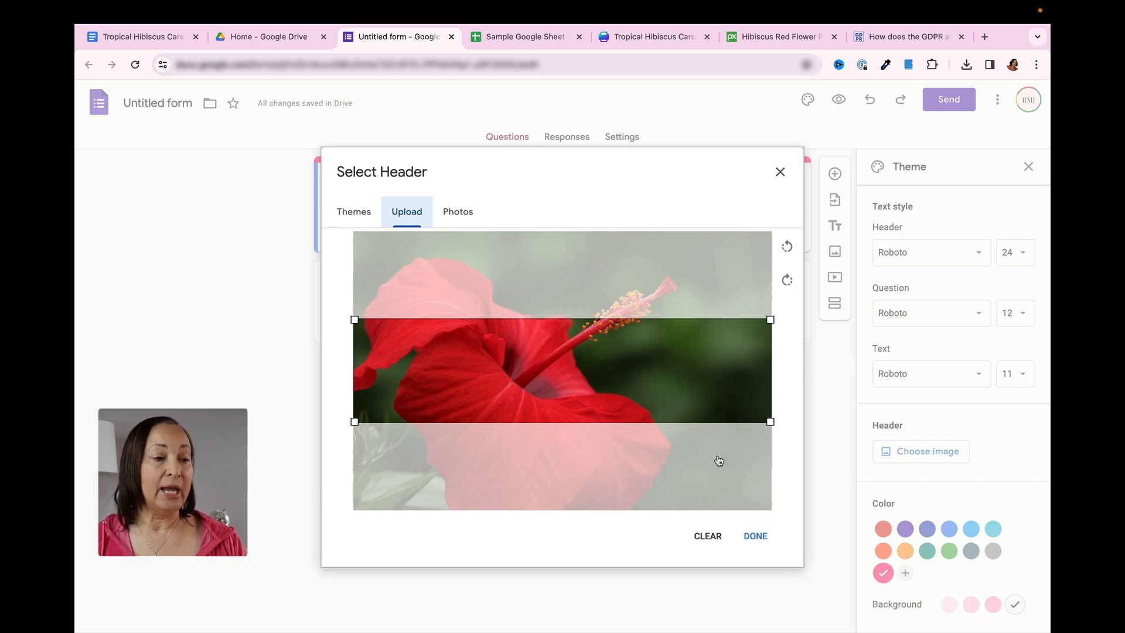
{"action": "left_click", "coordinate": [756, 537]}
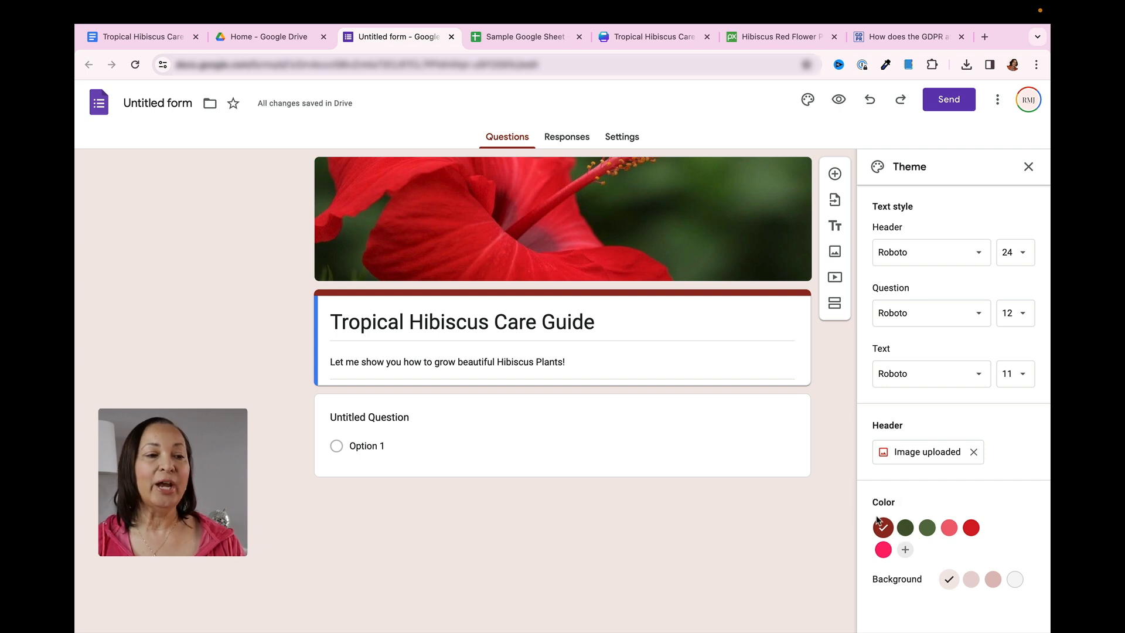
{"action": "left_click", "coordinate": [884, 551]}
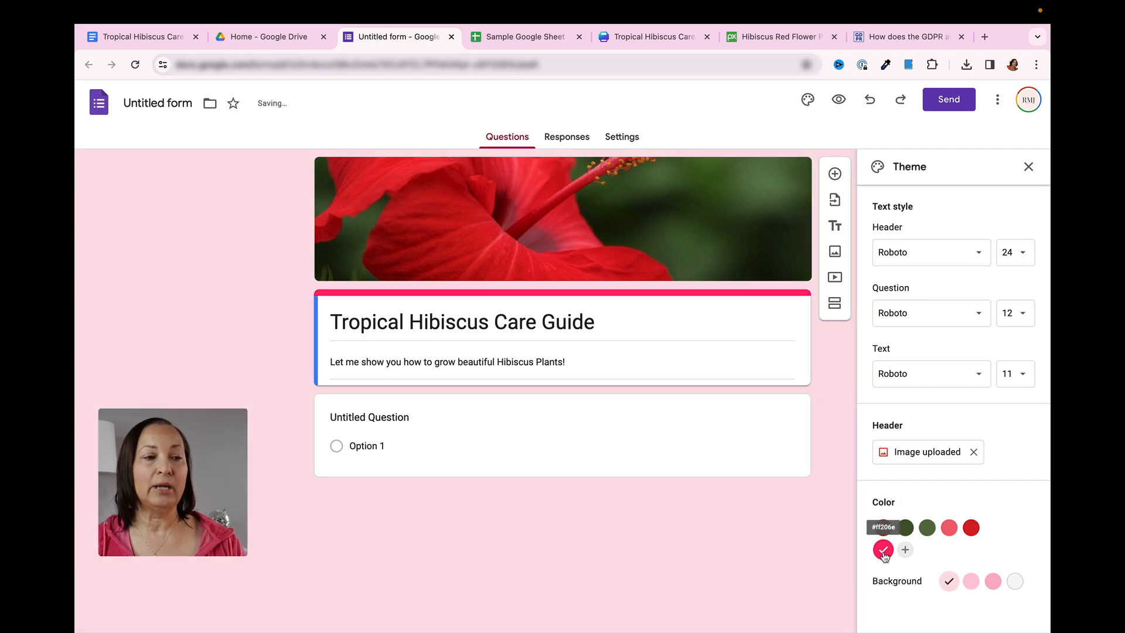
{"action": "left_click", "coordinate": [1015, 582]}
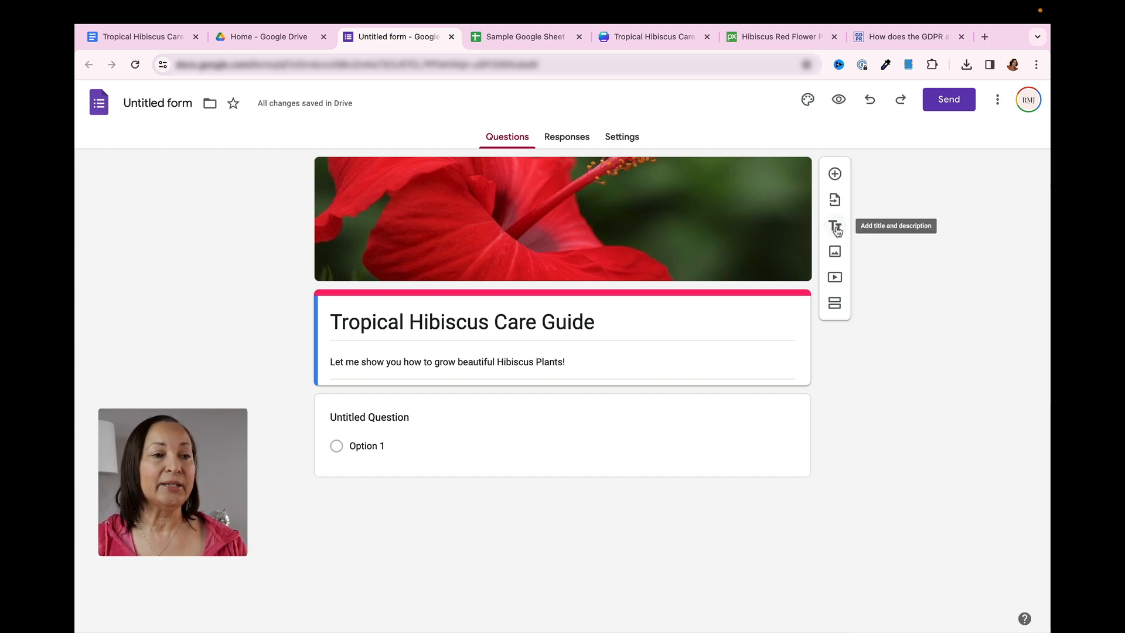
Add a title block reading "Want to learn how to grow beautiful tropical hibiscus plants?" and paste the two-paragraph eBook introduction as its description
{"action": "left_click", "coordinate": [836, 227]}
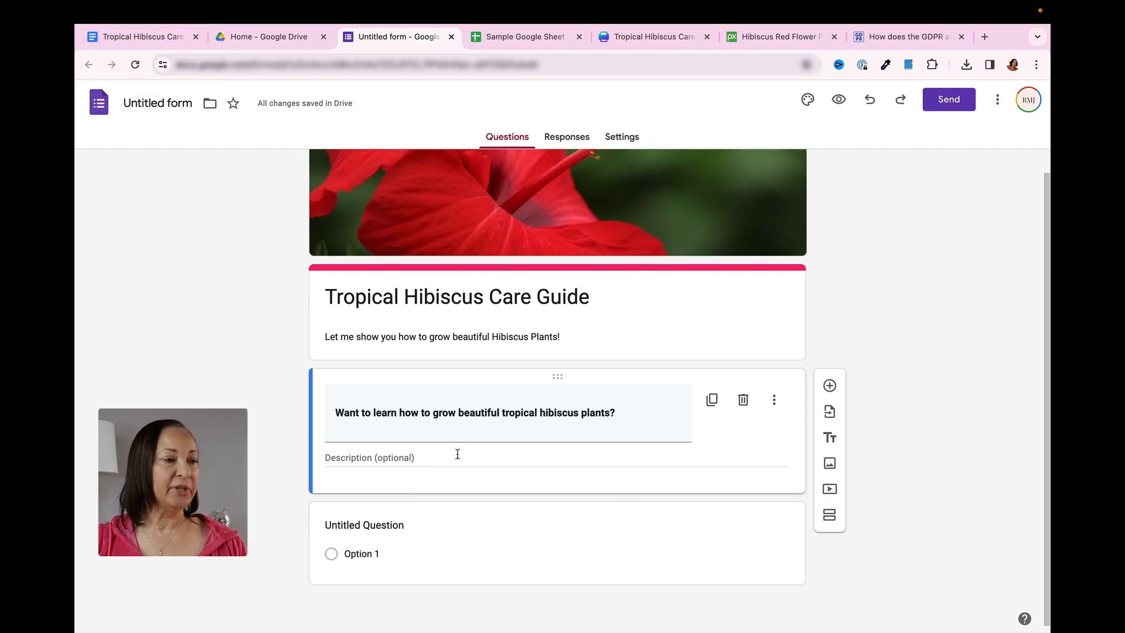
{"action": "left_click", "coordinate": [325, 458]}
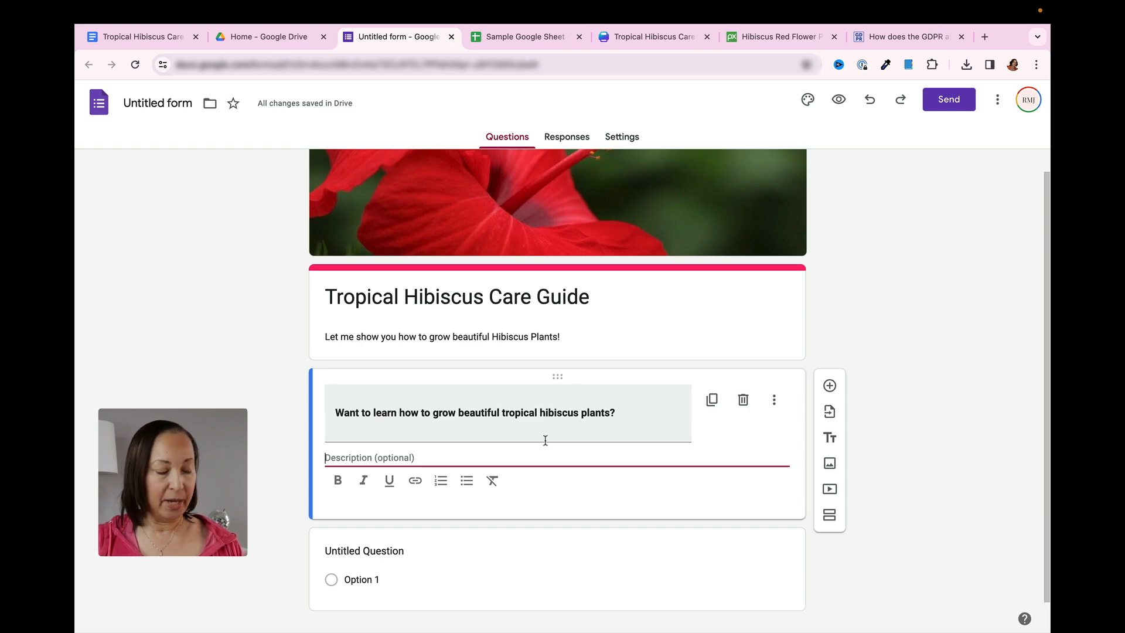
{"action": "type", "text": "I've been growing hibiscus plants for 15 years. I've learned a lot about caring for them in that time. I've put my knowledge into an informative eBook that will help you avoid the mistakes I made.  You'll be able to use my tips to grow beautiful hibiscus plants. Grab your copy of the Tropical Hibiscus Care Guide eBook below."}
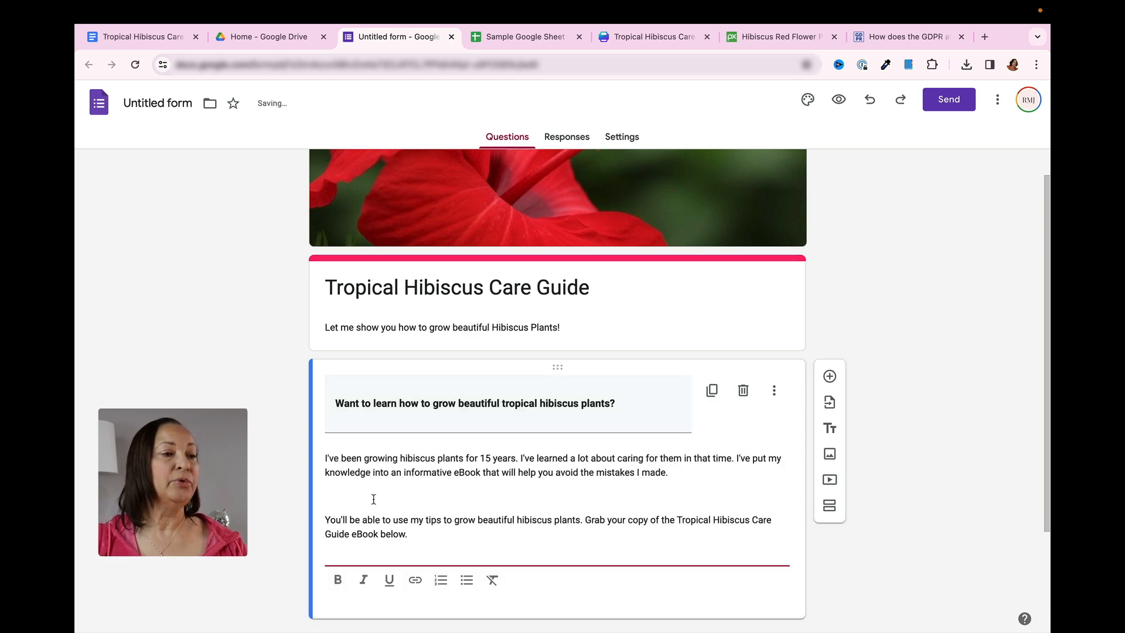
Remove the extra blank lines between and after the two paragraphs of the pasted description
{"action": "left_click", "coordinate": [328, 495]}
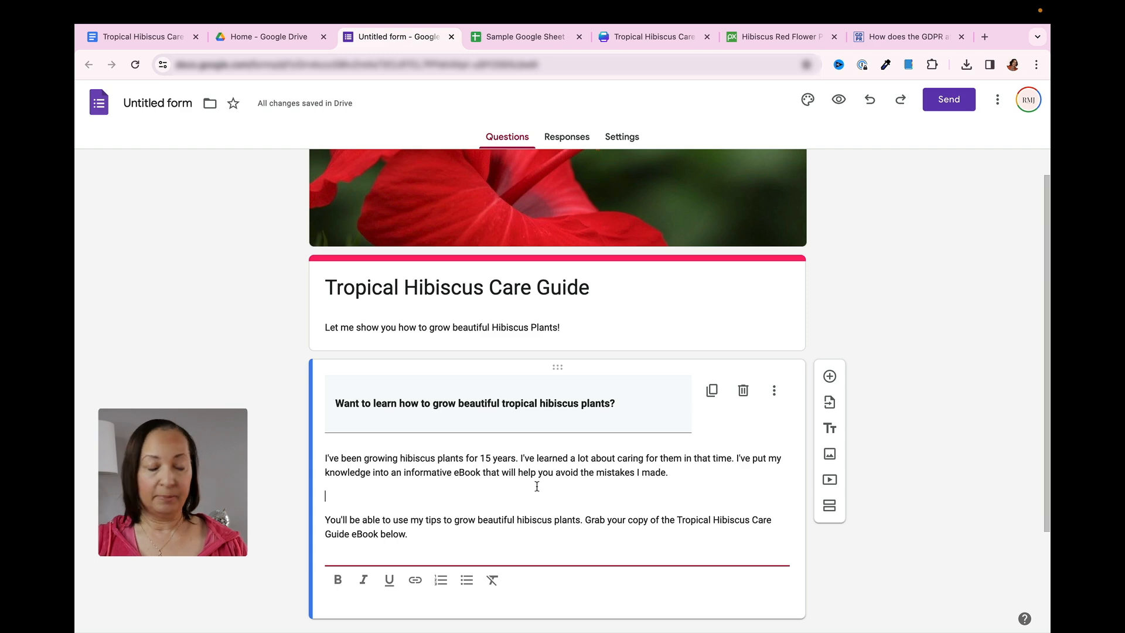
{"action": "key", "text": "BackSpace"}
{"action": "left_click", "coordinate": [359, 530]}
{"action": "key", "text": "BackSpace"}
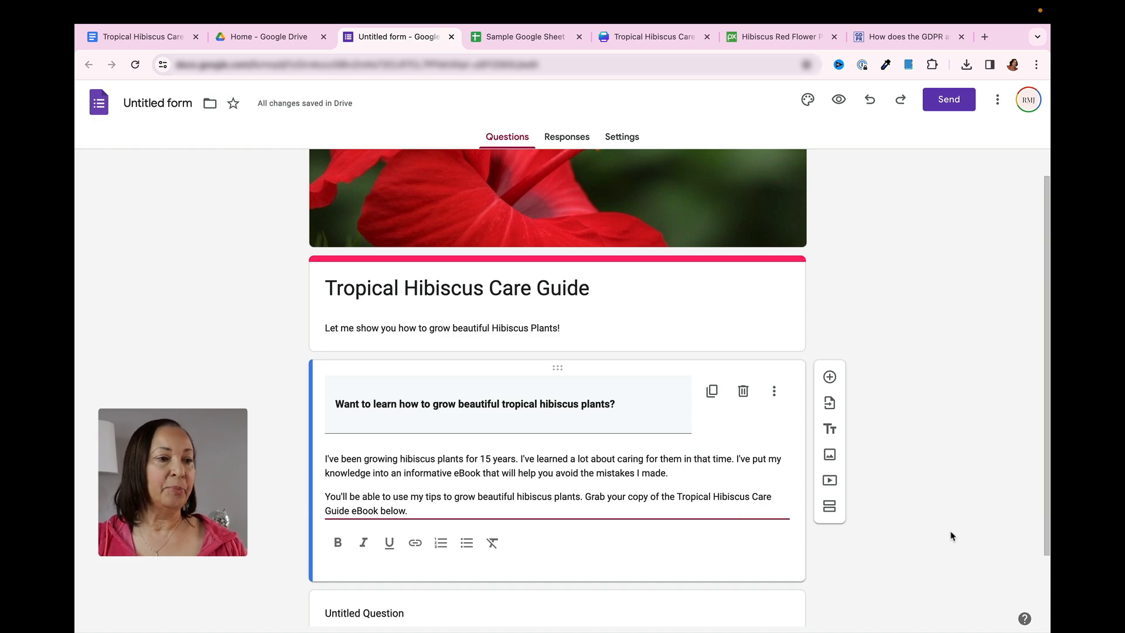
Insert the downloaded Cover.png as an image block below the "Want to learn how to grow beautiful tropical hibiscus plants?" section
{"action": "scroll", "coordinate": [952, 536], "scroll_direction": "down", "scroll_amount": 2}
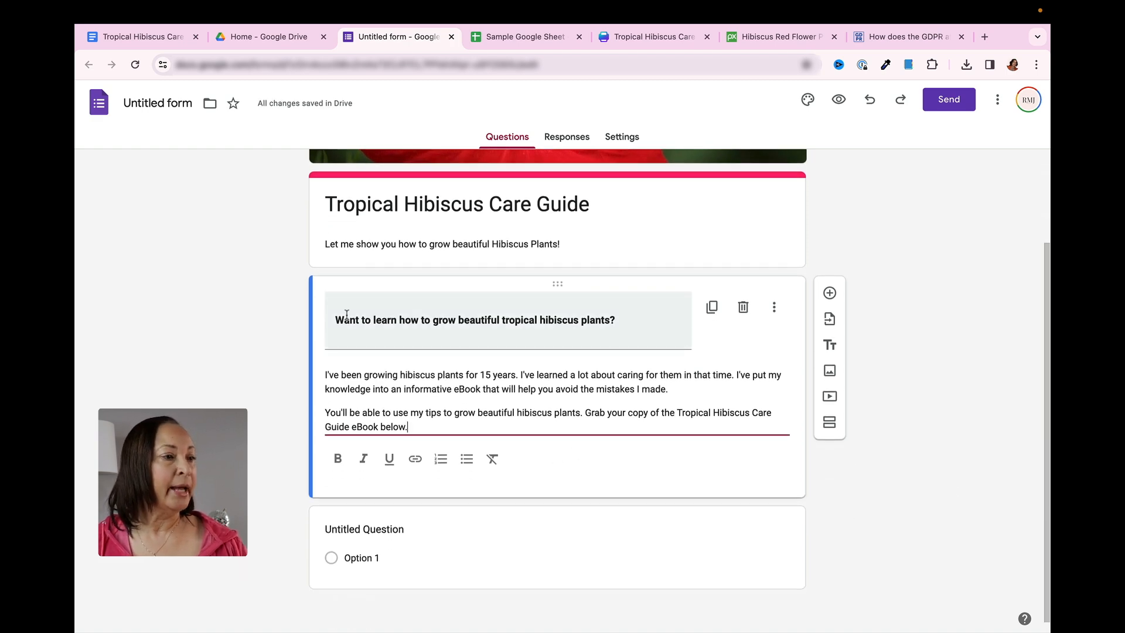
{"action": "left_click", "coordinate": [343, 337]}
{"action": "left_click", "coordinate": [611, 336]}
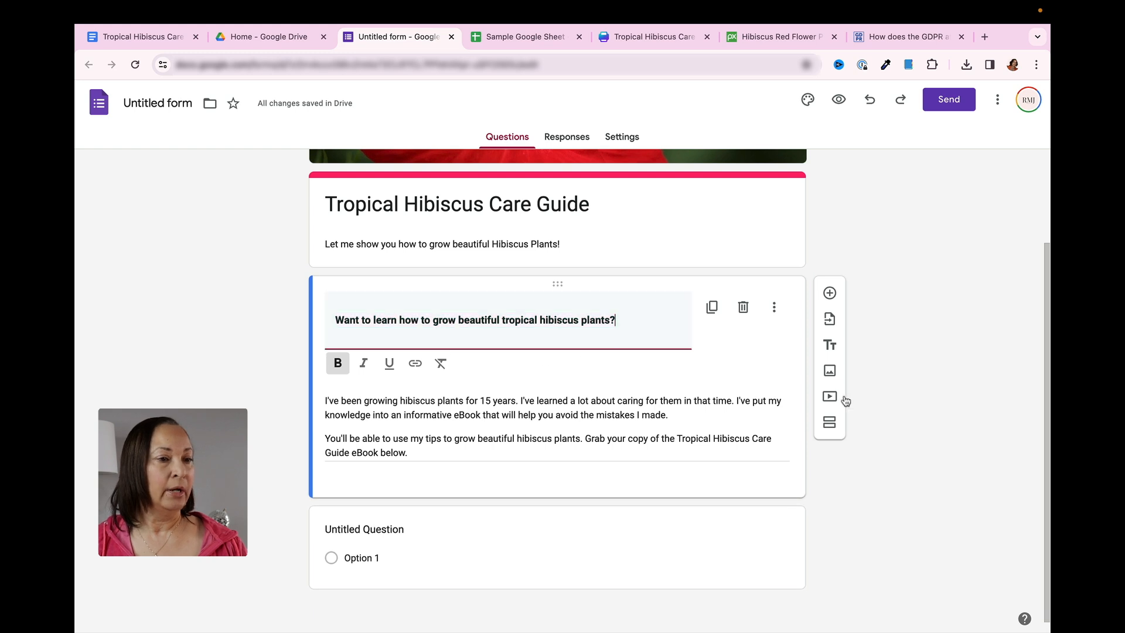
{"action": "left_click", "coordinate": [830, 371]}
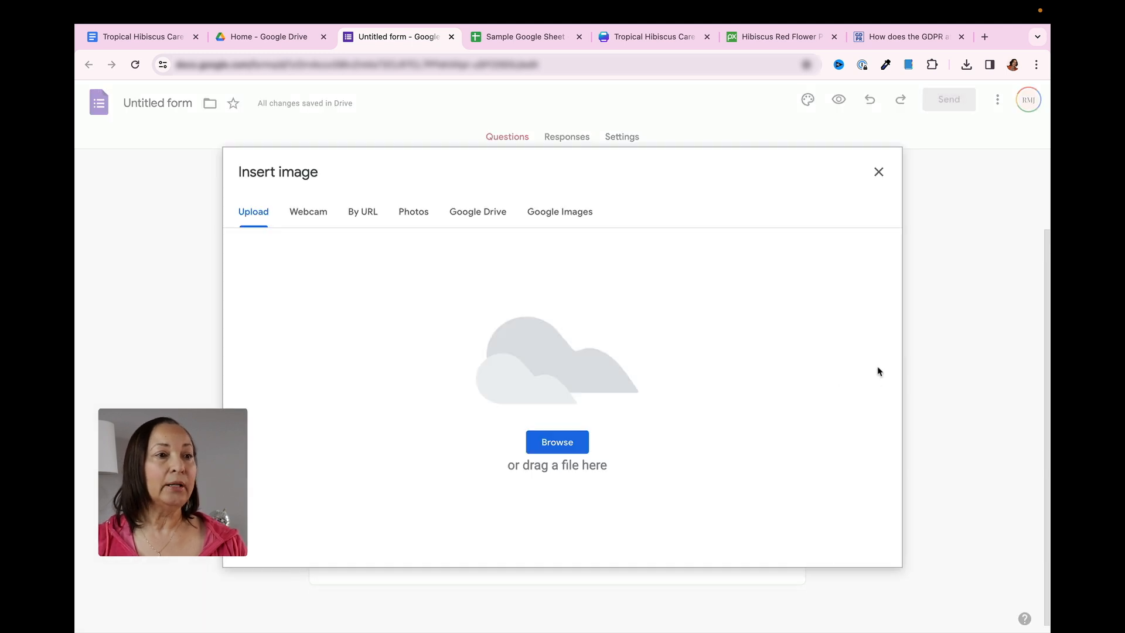
{"action": "left_click", "coordinate": [966, 65]}
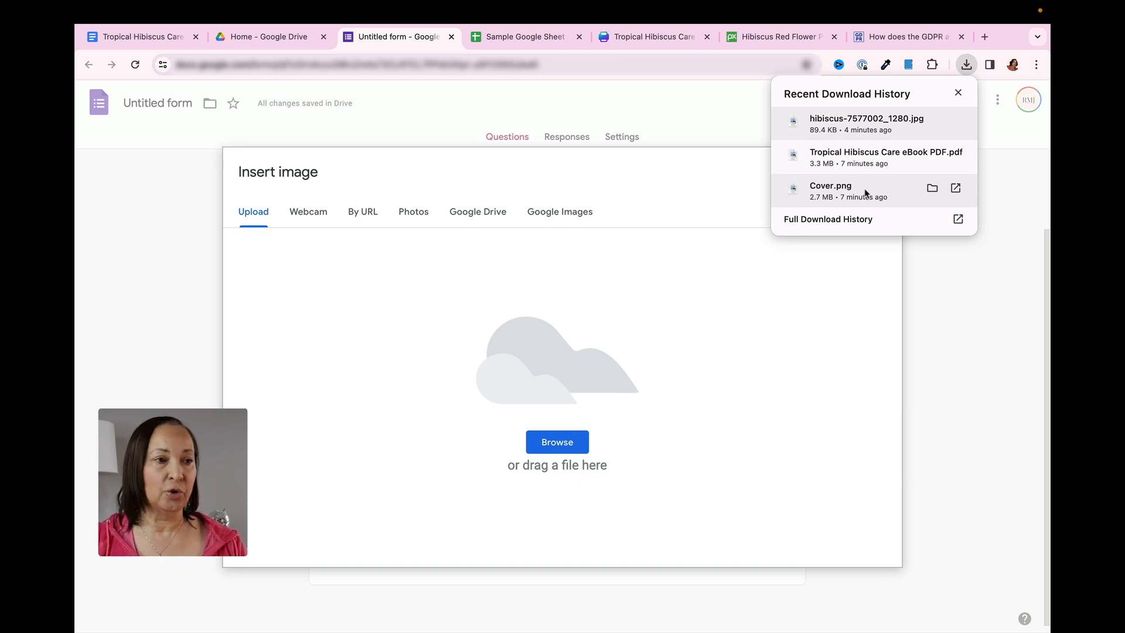
{"action": "left_click_drag", "start_coordinate": [866, 193], "coordinate": [573, 351]}
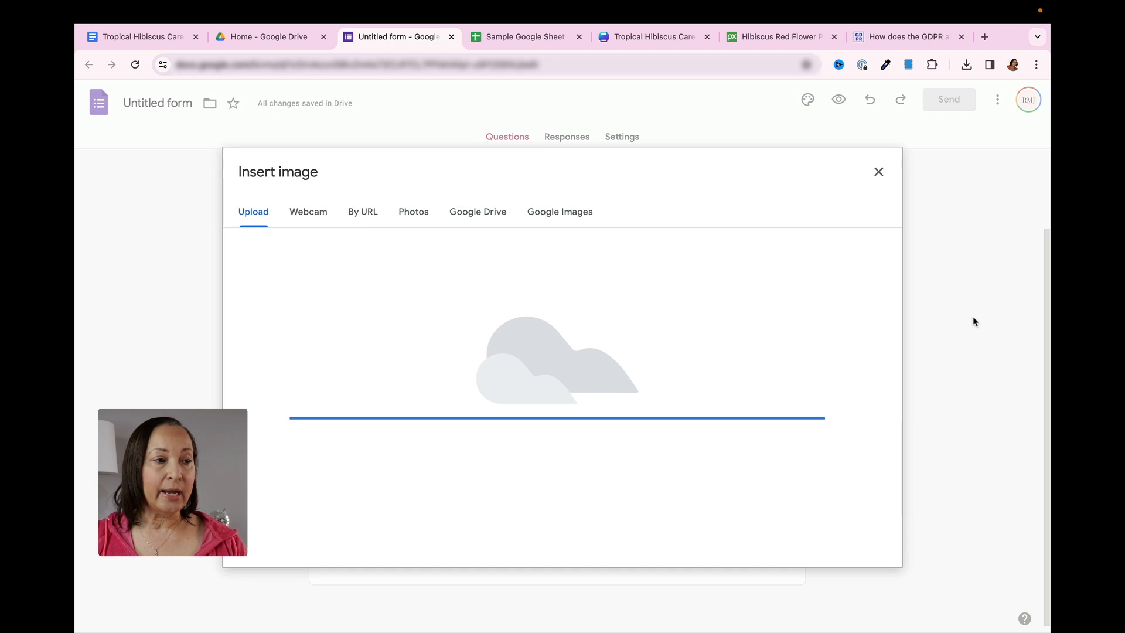
{"action": "scroll", "coordinate": [975, 321], "scroll_direction": "down", "scroll_amount": 5}
{"action": "scroll", "coordinate": [975, 322], "scroll_direction": "up", "scroll_amount": 5}
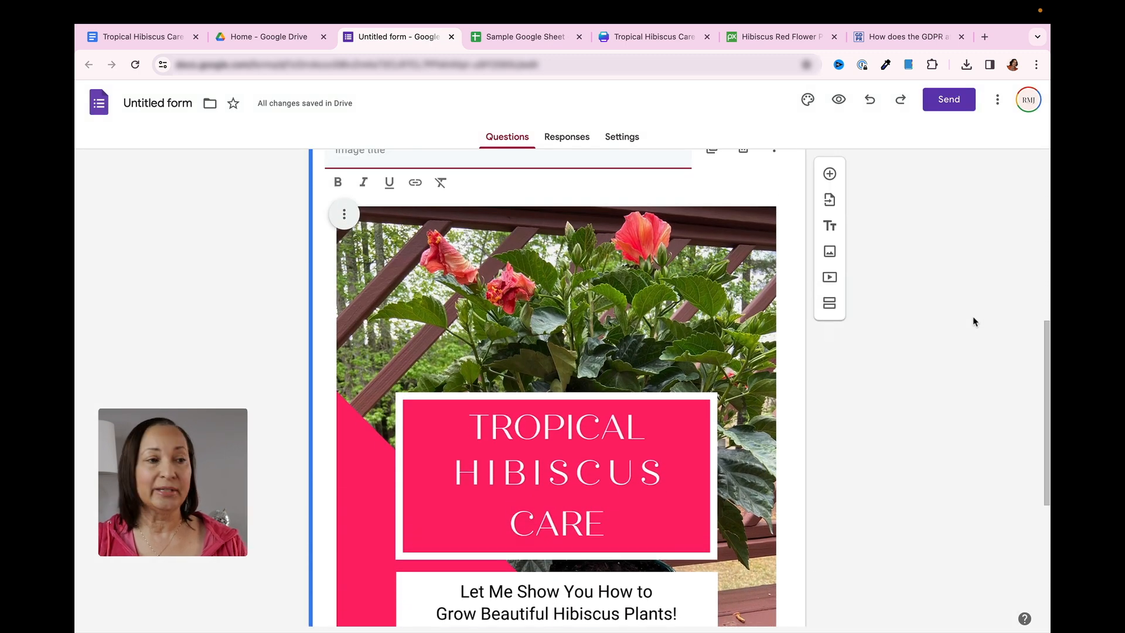
{"action": "scroll", "coordinate": [976, 322], "scroll_direction": "up", "scroll_amount": 2}
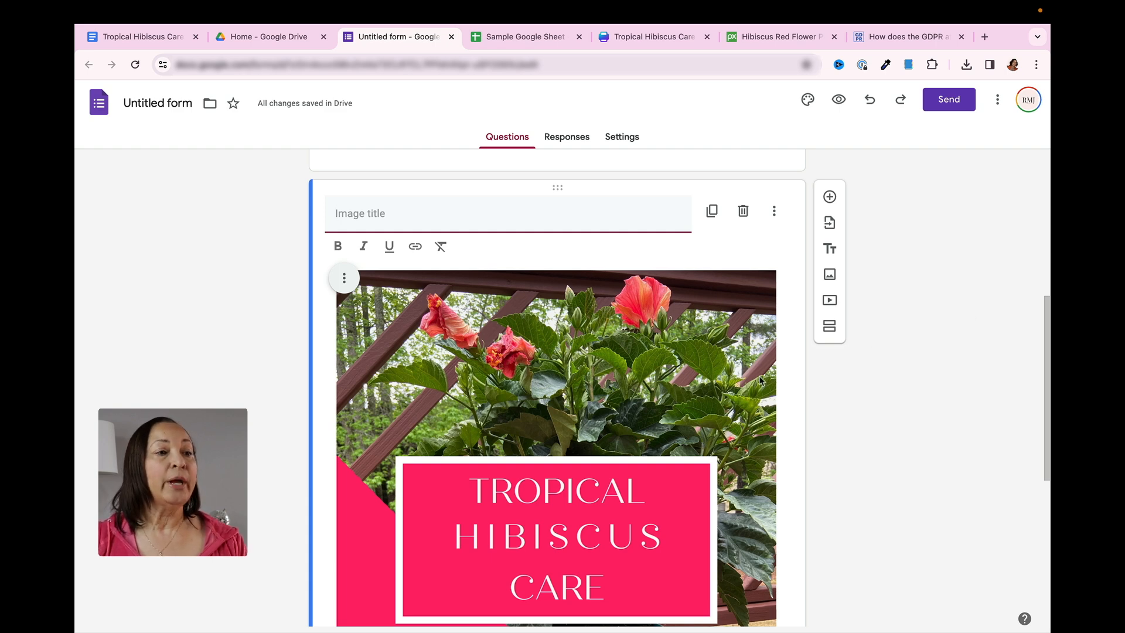
Shrink the eBook cover image to about half its width and align it to the center of its block
{"action": "left_click", "coordinate": [695, 362]}
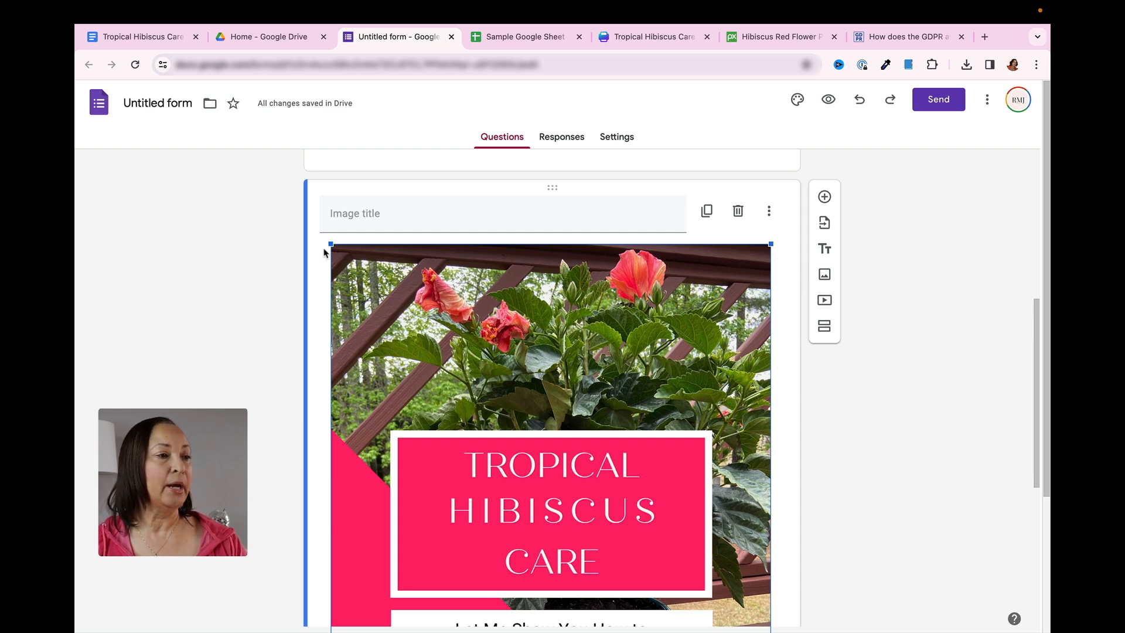
{"action": "scroll", "coordinate": [721, 438], "scroll_direction": "down", "scroll_amount": 2}
{"action": "scroll", "coordinate": [721, 438], "scroll_direction": "up", "scroll_amount": 1}
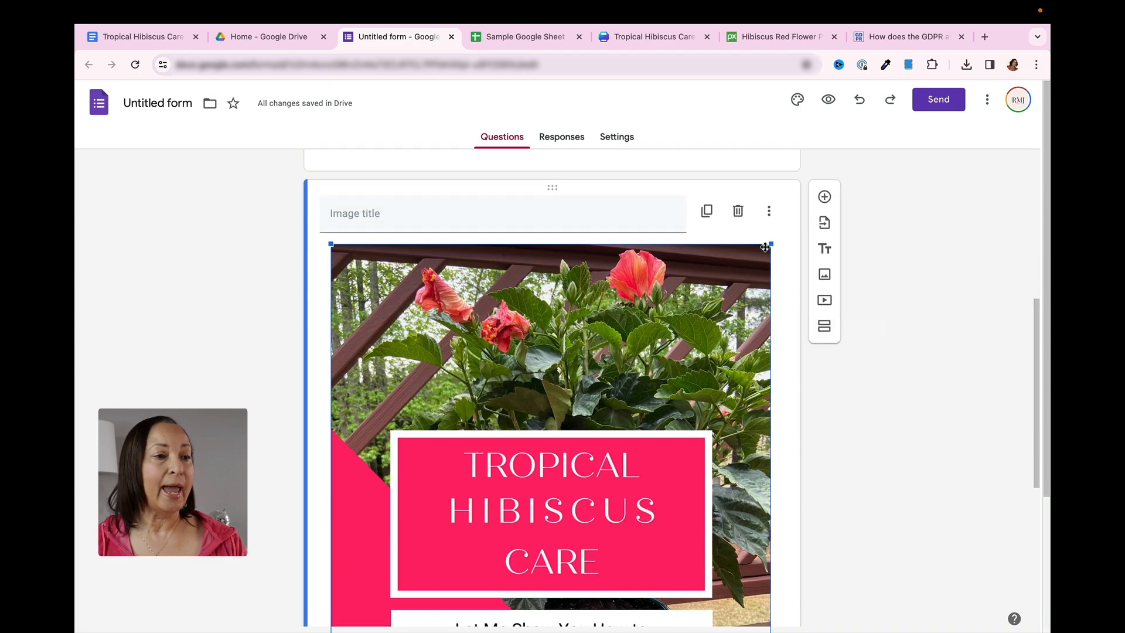
{"action": "left_click_drag", "start_coordinate": [767, 249], "coordinate": [461, 472]}
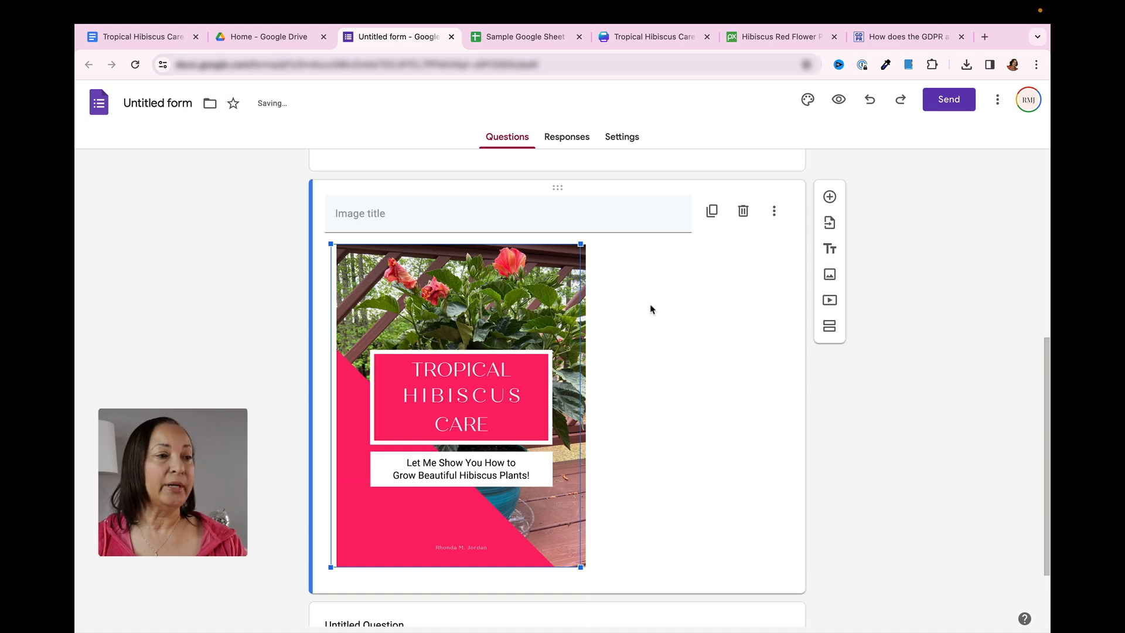
{"action": "left_click_drag", "start_coordinate": [580, 245], "coordinate": [538, 279]}
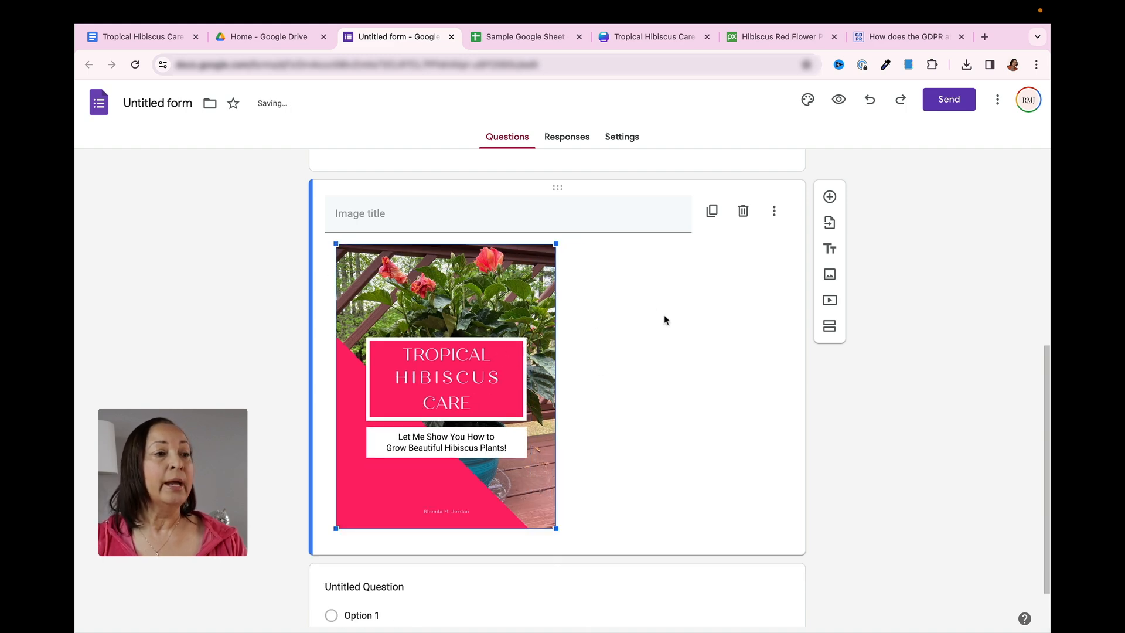
{"action": "left_click", "coordinate": [686, 315]}
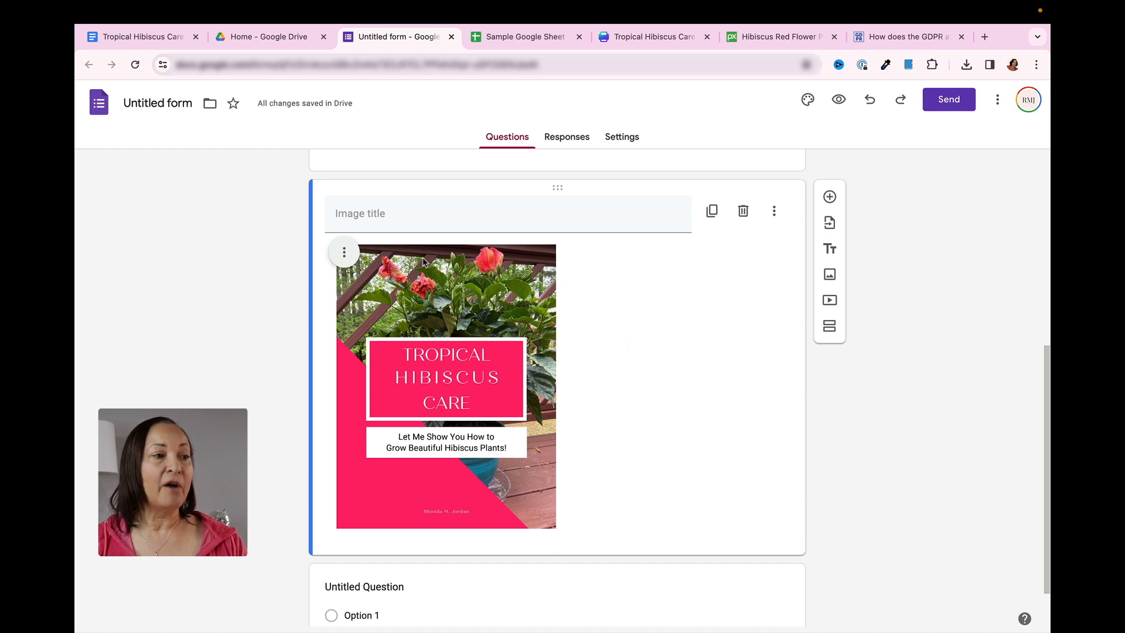
{"action": "left_click", "coordinate": [344, 253]}
{"action": "left_click", "coordinate": [288, 292]}
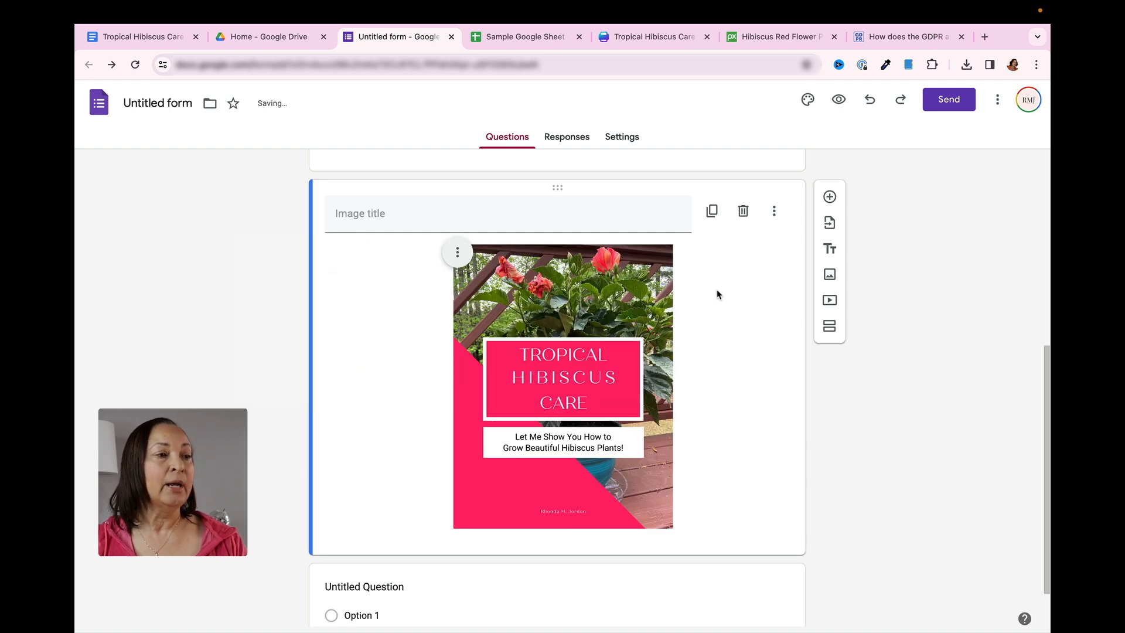
Title the cover image block "Tropical Hibiscus eBook"
{"action": "left_click", "coordinate": [561, 219]}
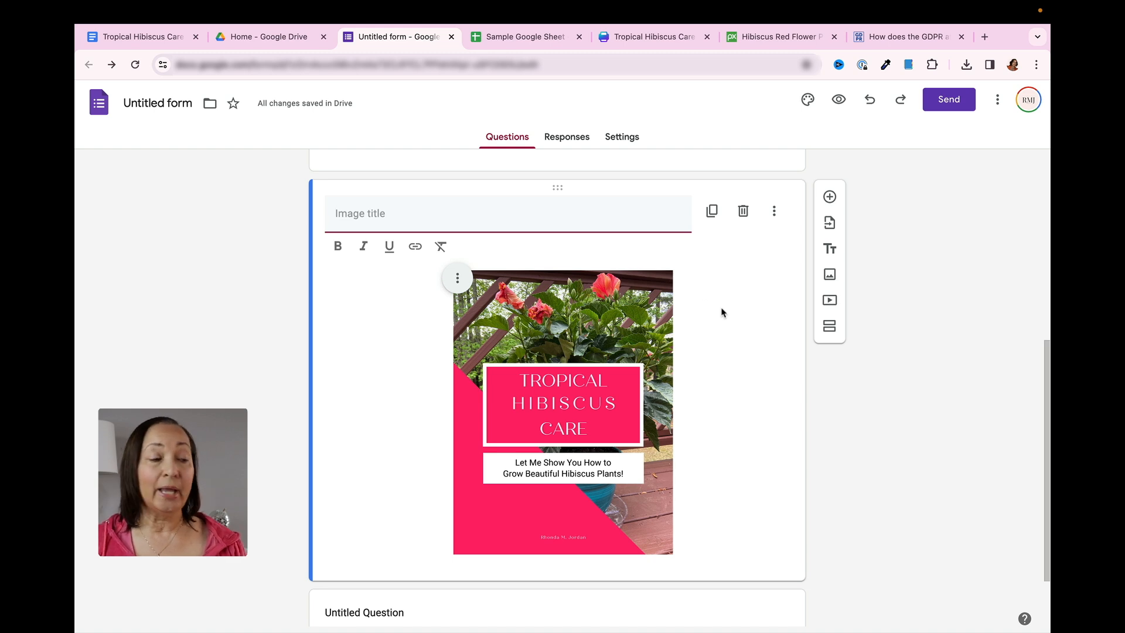
{"action": "type", "text": "Tropical Hibiscus eBook"}
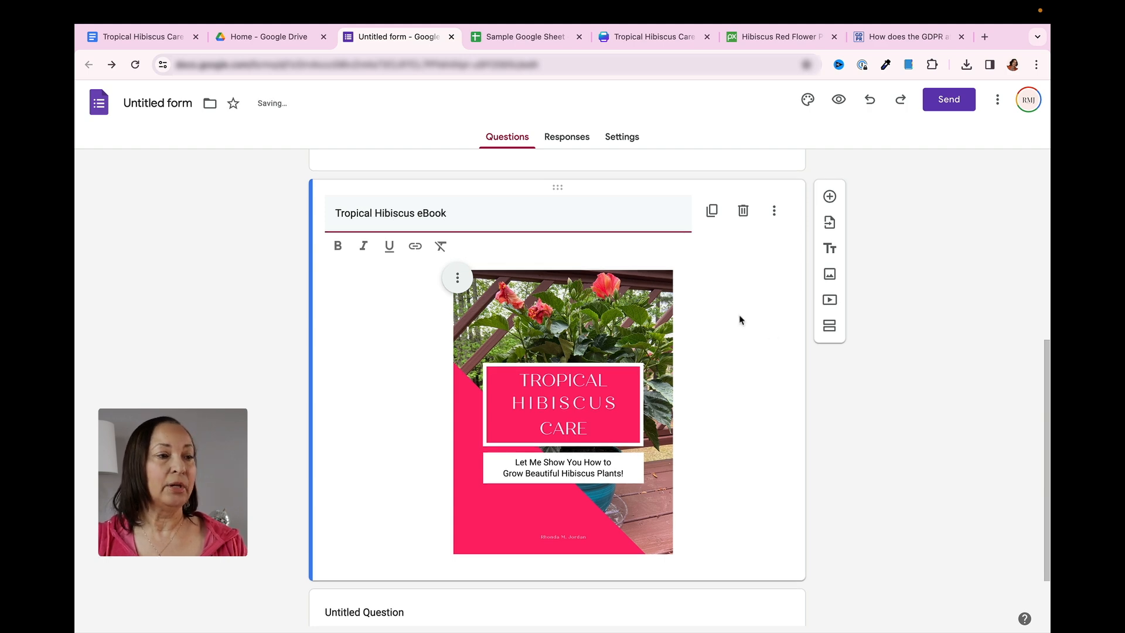
{"action": "left_click", "coordinate": [720, 363]}
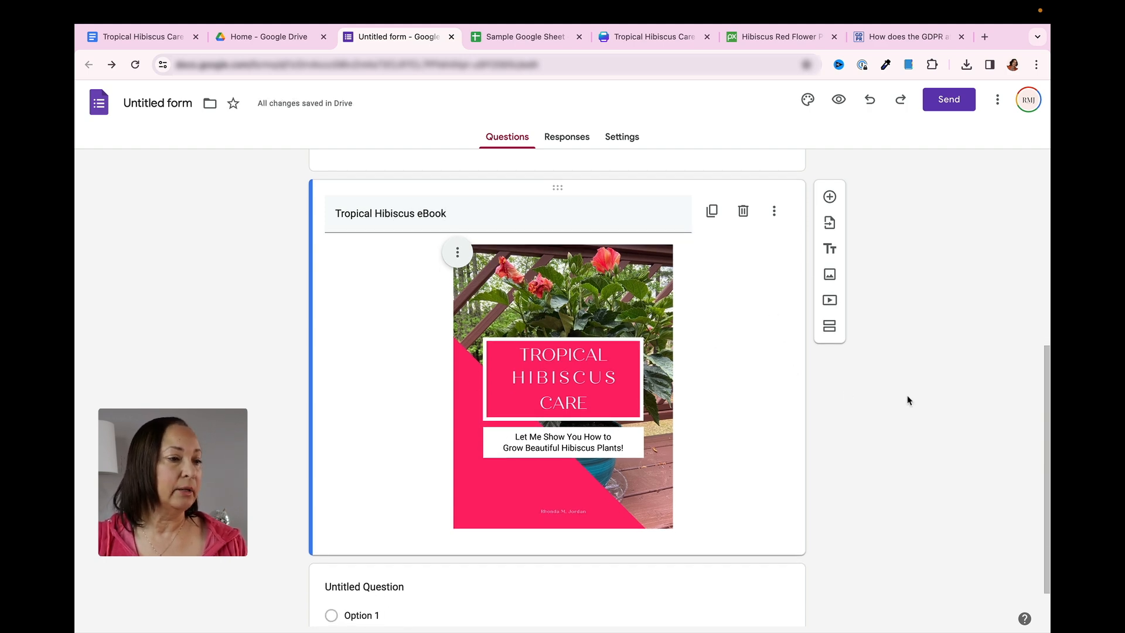
{"action": "scroll", "coordinate": [907, 399], "scroll_direction": "up", "scroll_amount": 6}
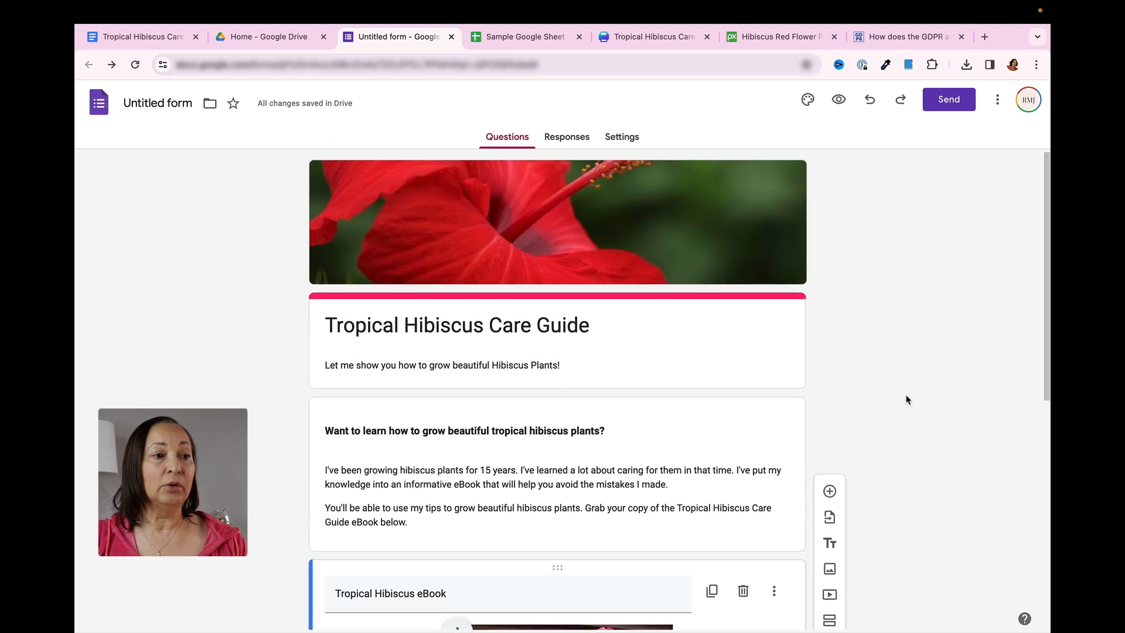
{"action": "scroll", "coordinate": [907, 399], "scroll_direction": "down", "scroll_amount": 6}
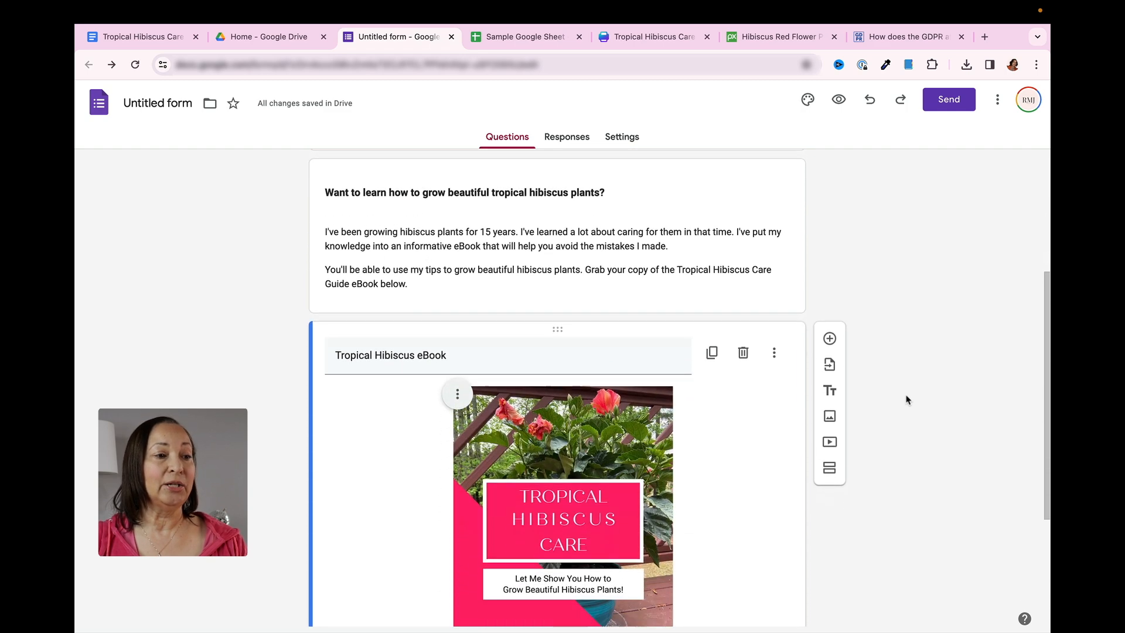
{"action": "scroll", "coordinate": [907, 400], "scroll_direction": "down", "scroll_amount": 3}
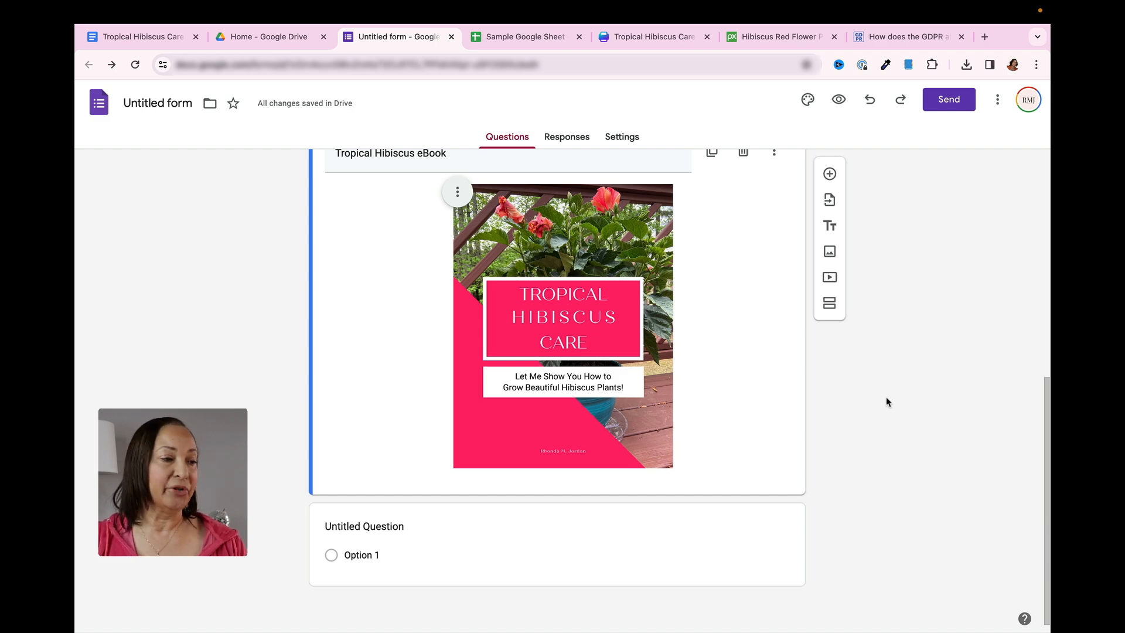
Replace the untitled multiple-choice question's text with "Click the button to Purchase"
{"action": "left_click", "coordinate": [728, 482]}
{"action": "scroll", "coordinate": [728, 482], "scroll_direction": "down", "scroll_amount": 3}
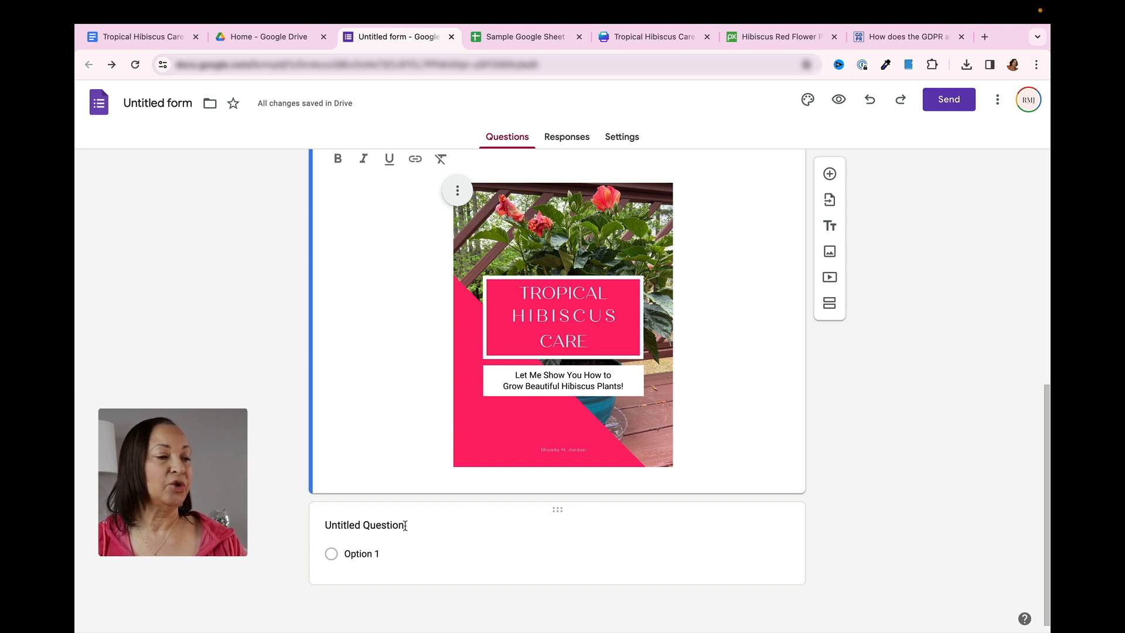
{"action": "left_click", "coordinate": [357, 525]}
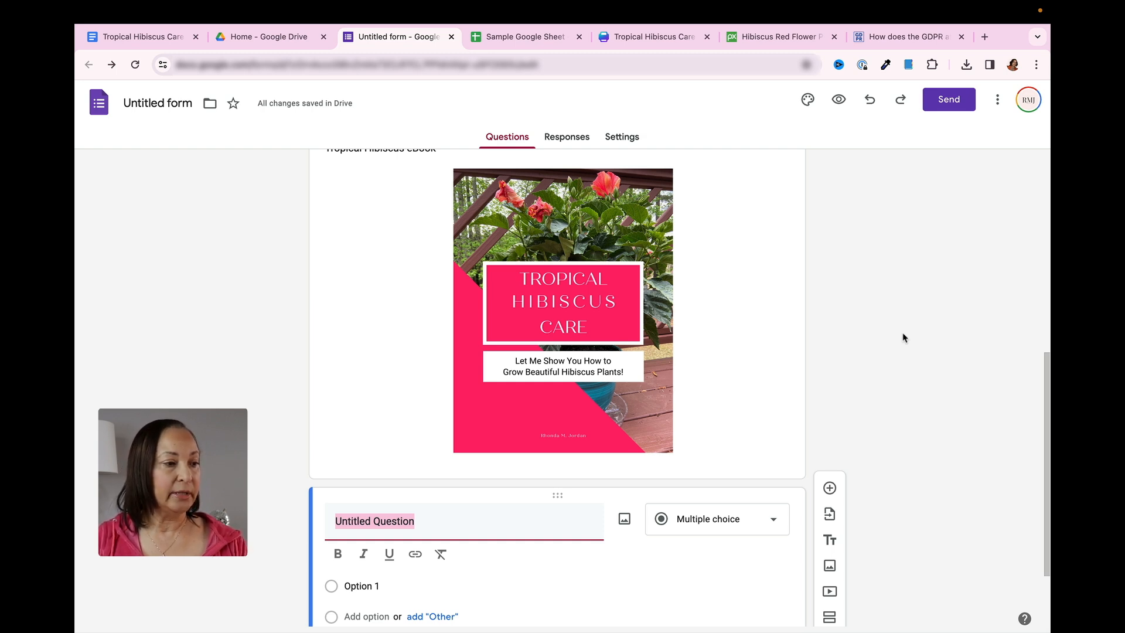
{"action": "type", "text": "Click the button to Purchase"}
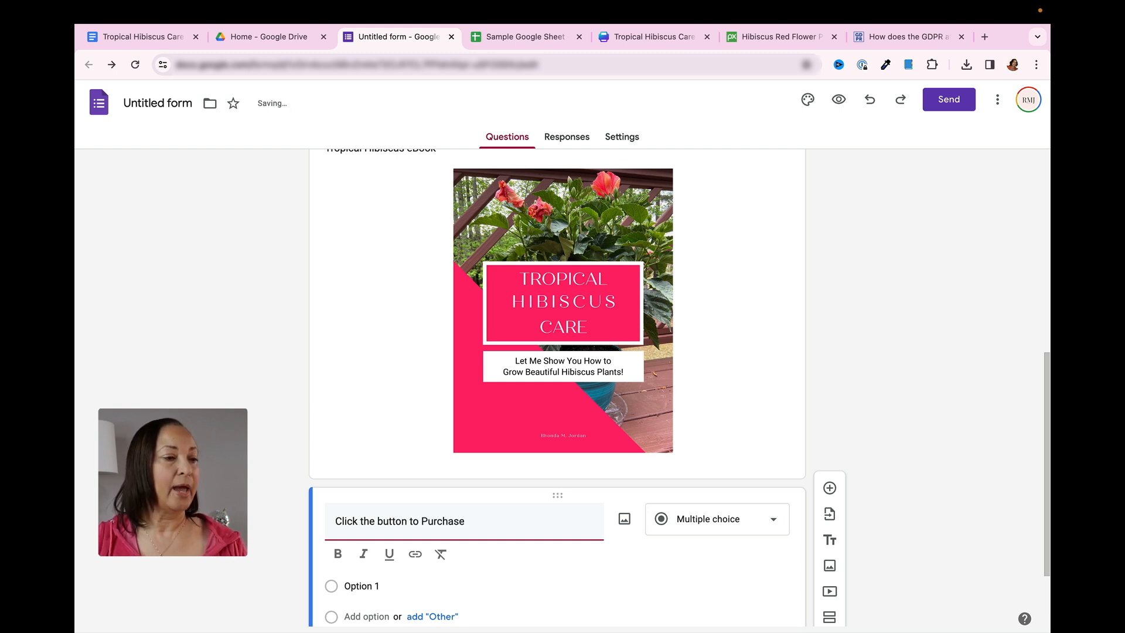
Set the purchase question's first option to "eBook - $7" and make the question required
{"action": "left_click", "coordinate": [378, 585]}
{"action": "type", "text": "eBook "}
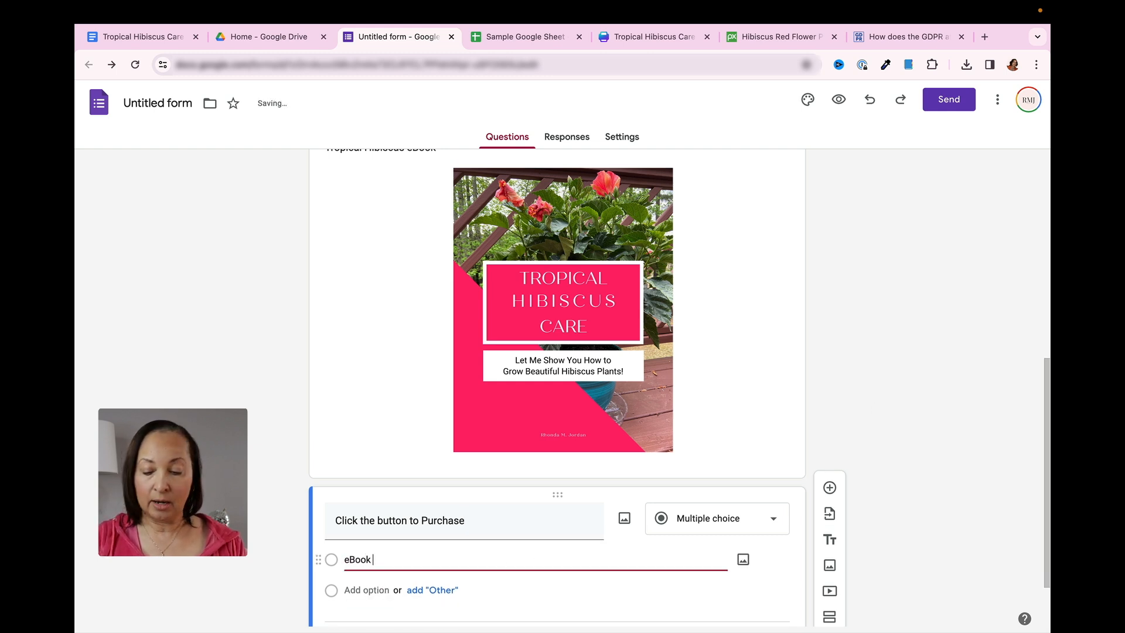
{"action": "type", "text": "- $7"}
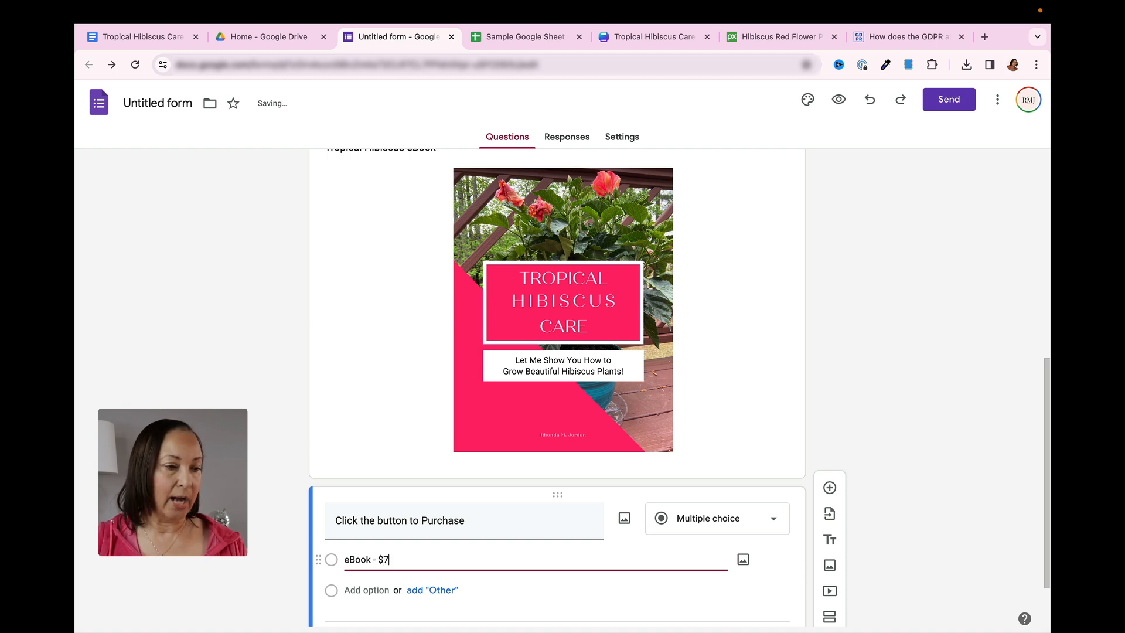
{"action": "scroll", "coordinate": [573, 593], "scroll_direction": "down", "scroll_amount": 1}
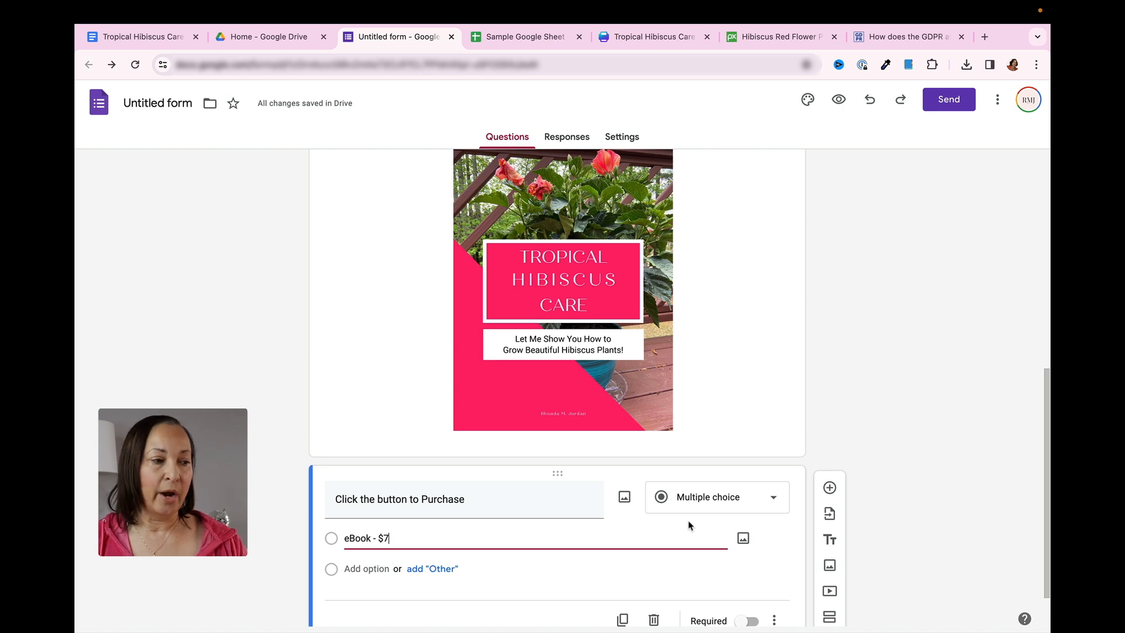
{"action": "left_click", "coordinate": [536, 570]}
{"action": "scroll", "coordinate": [527, 569], "scroll_direction": "down", "scroll_amount": 1}
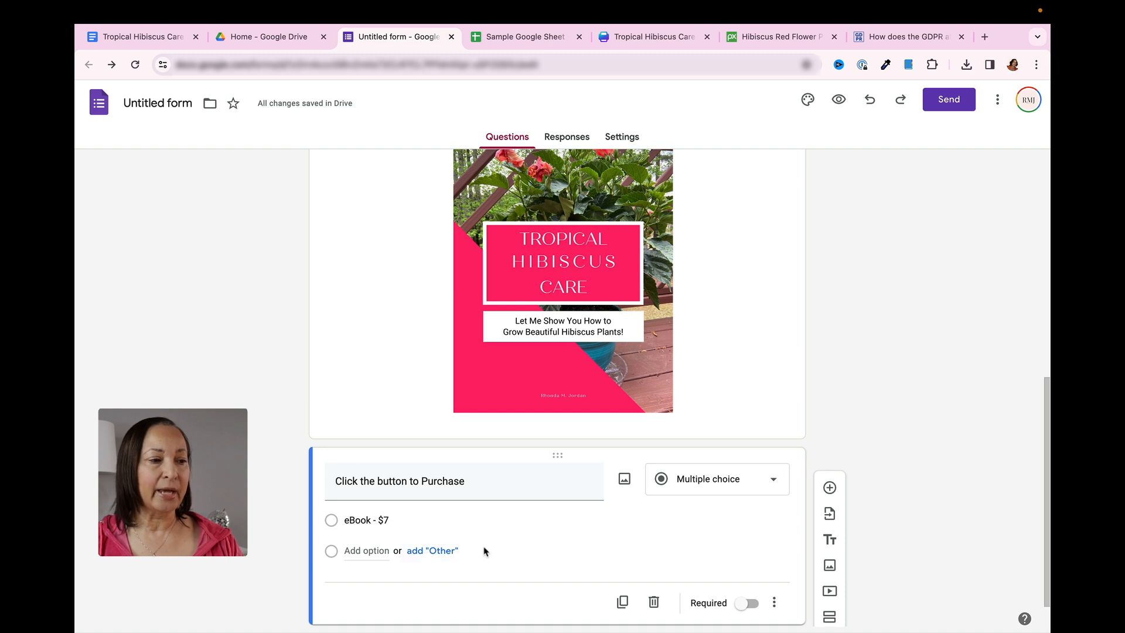
{"action": "scroll", "coordinate": [520, 546], "scroll_direction": "down", "scroll_amount": 2}
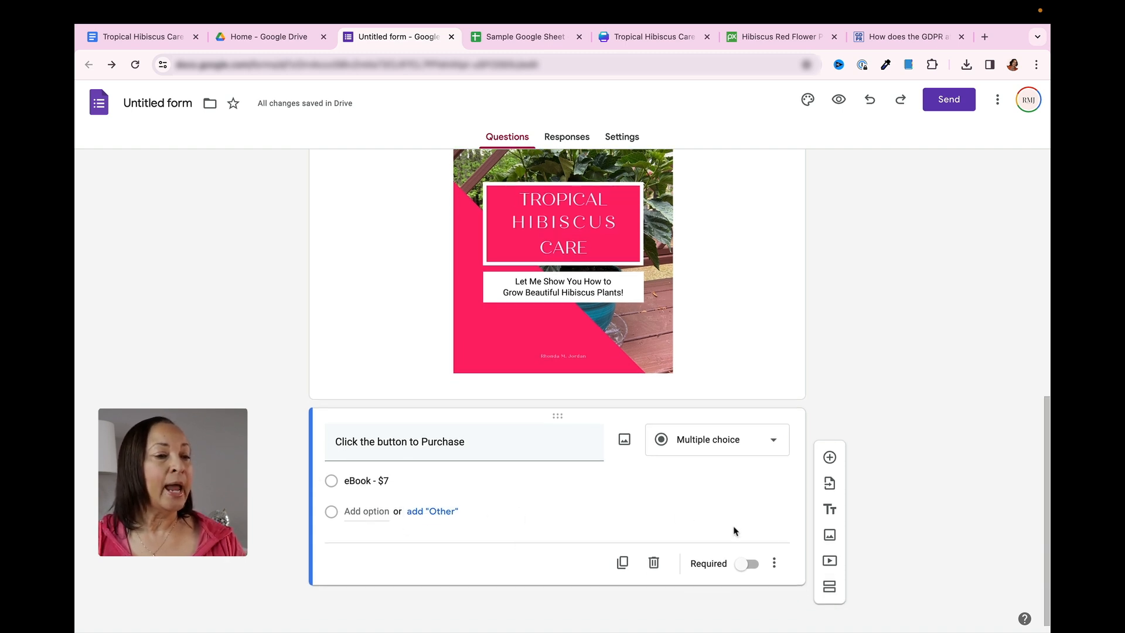
{"action": "left_click", "coordinate": [755, 566]}
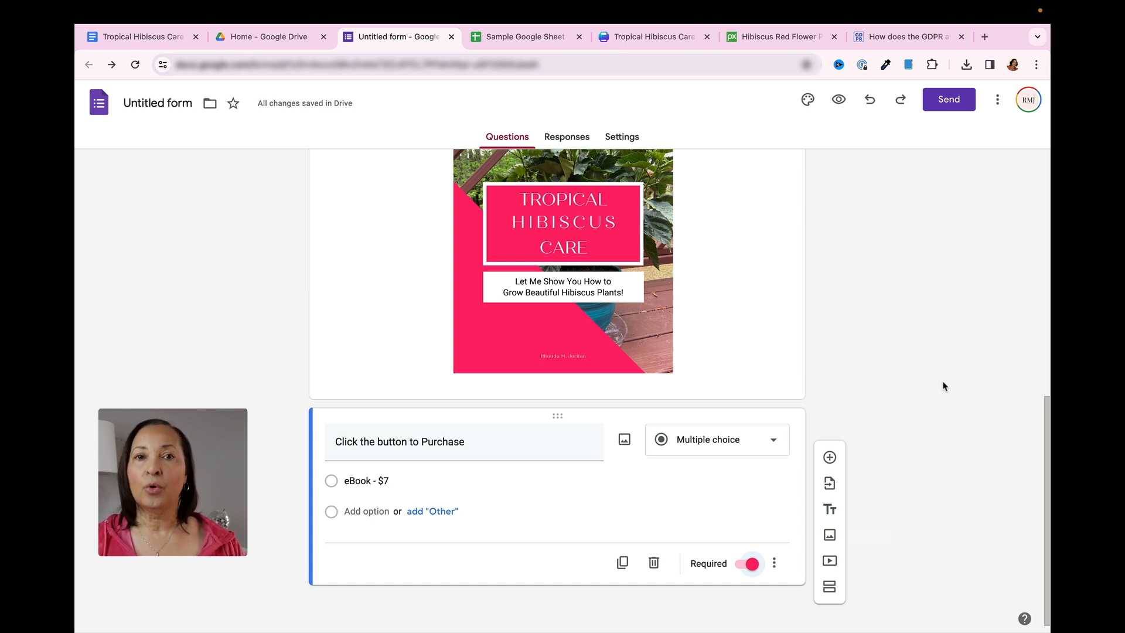
Preview the form as respondents see it, check it from the header to the purchase question, and return to the form editor
{"action": "scroll", "coordinate": [944, 386], "scroll_direction": "up", "scroll_amount": 8}
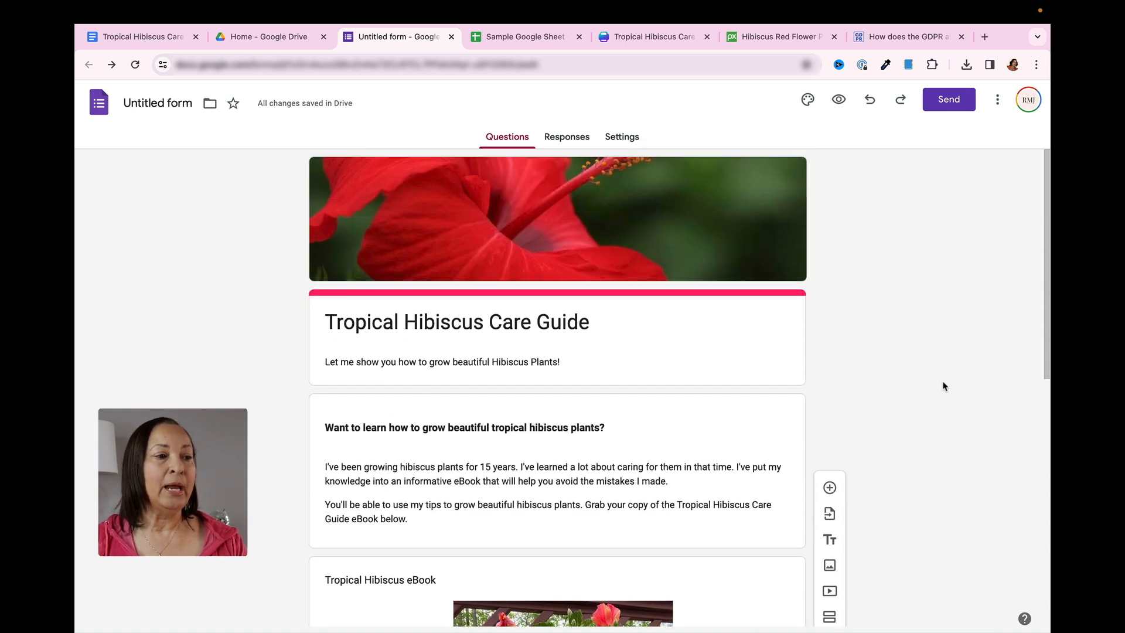
{"action": "scroll", "coordinate": [945, 387], "scroll_direction": "down", "scroll_amount": 7}
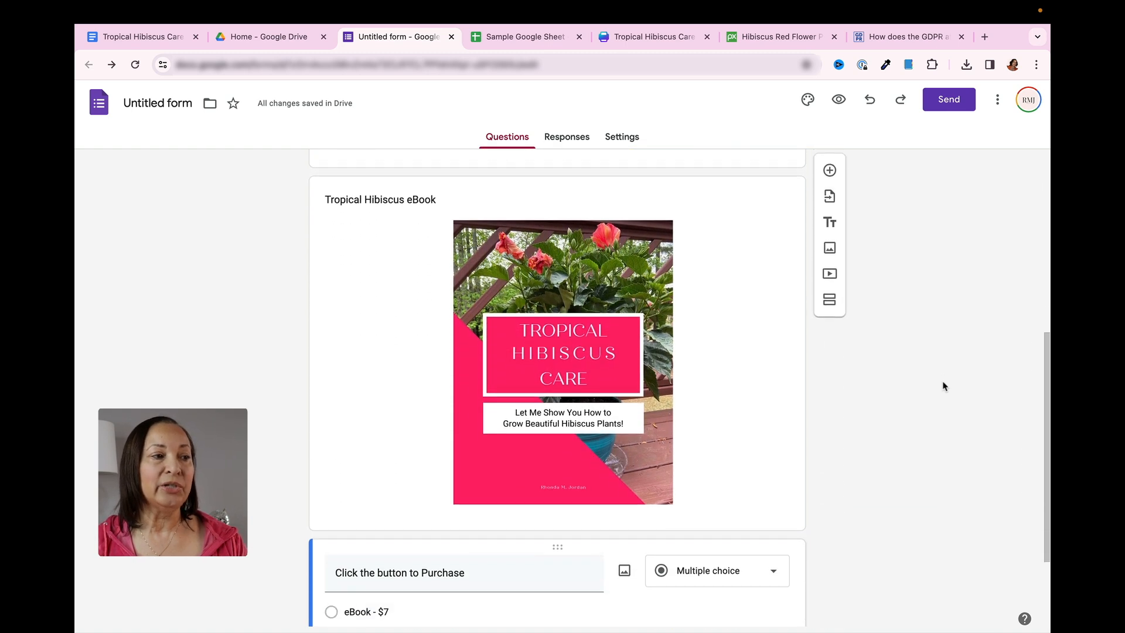
{"action": "scroll", "coordinate": [944, 386], "scroll_direction": "up", "scroll_amount": 7}
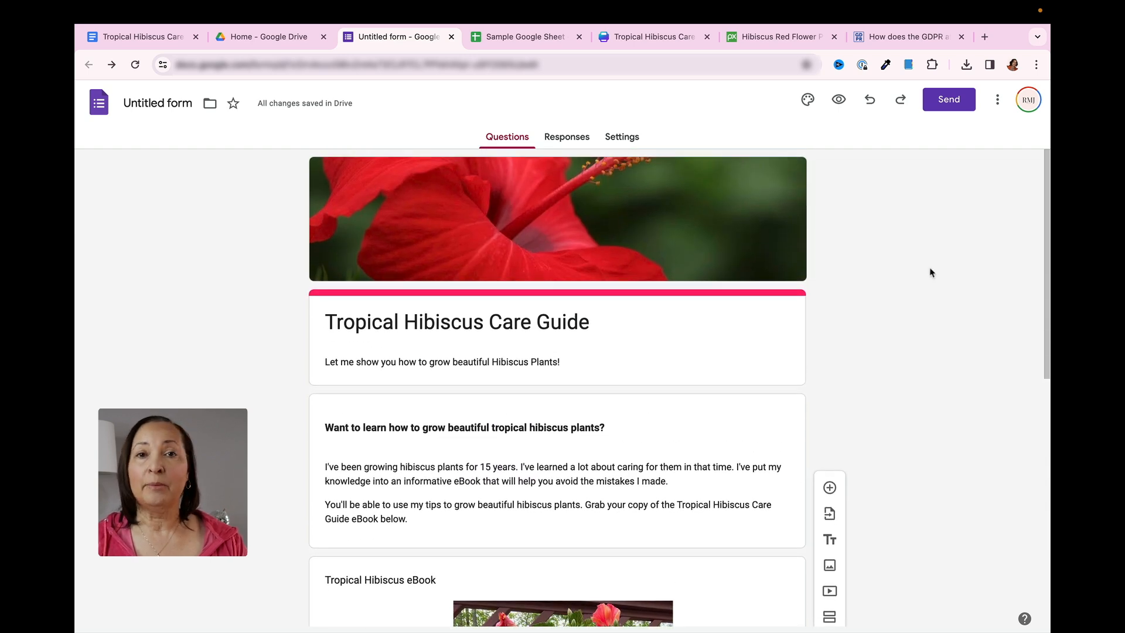
{"action": "left_click", "coordinate": [839, 101]}
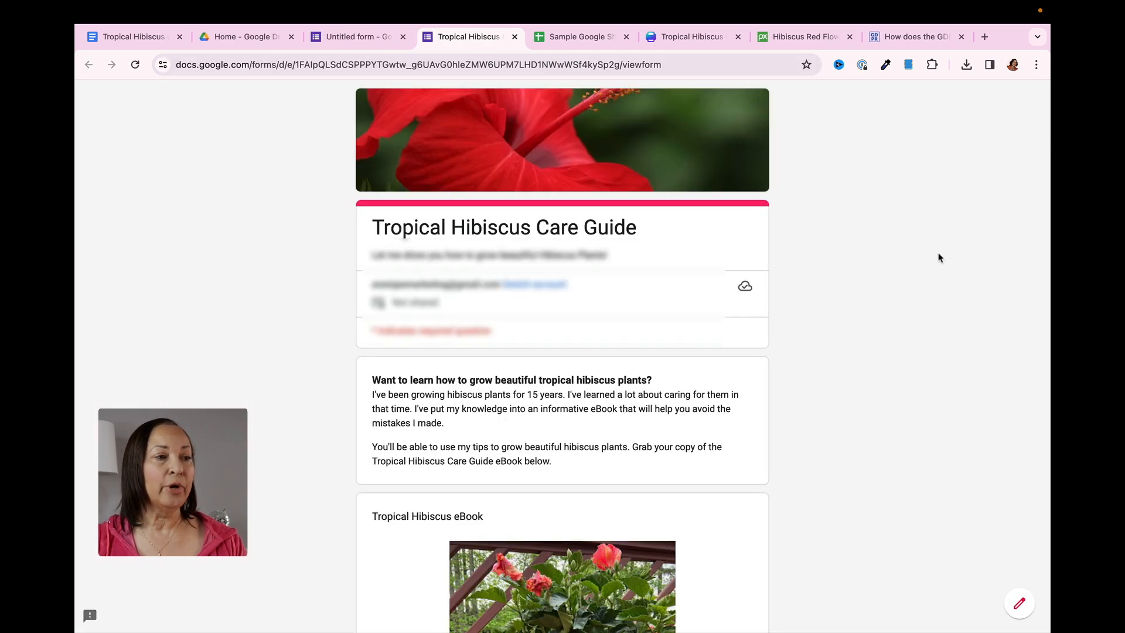
{"action": "scroll", "coordinate": [939, 258], "scroll_direction": "down", "scroll_amount": 7}
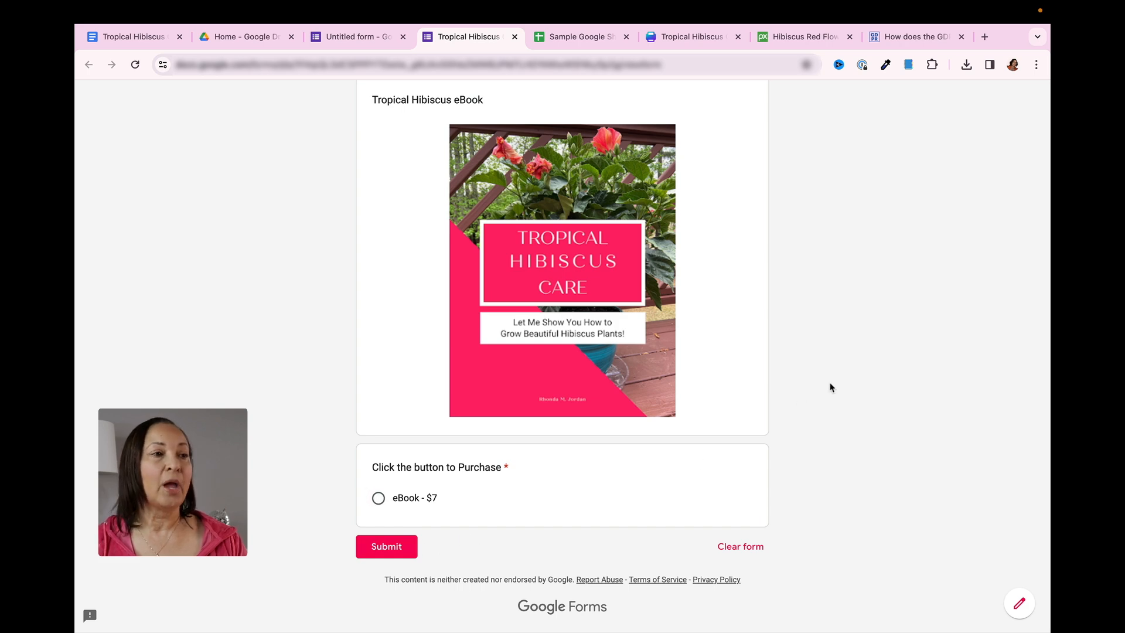
{"action": "scroll", "coordinate": [735, 273], "scroll_direction": "up", "scroll_amount": 2}
{"action": "left_click", "coordinate": [367, 40]}
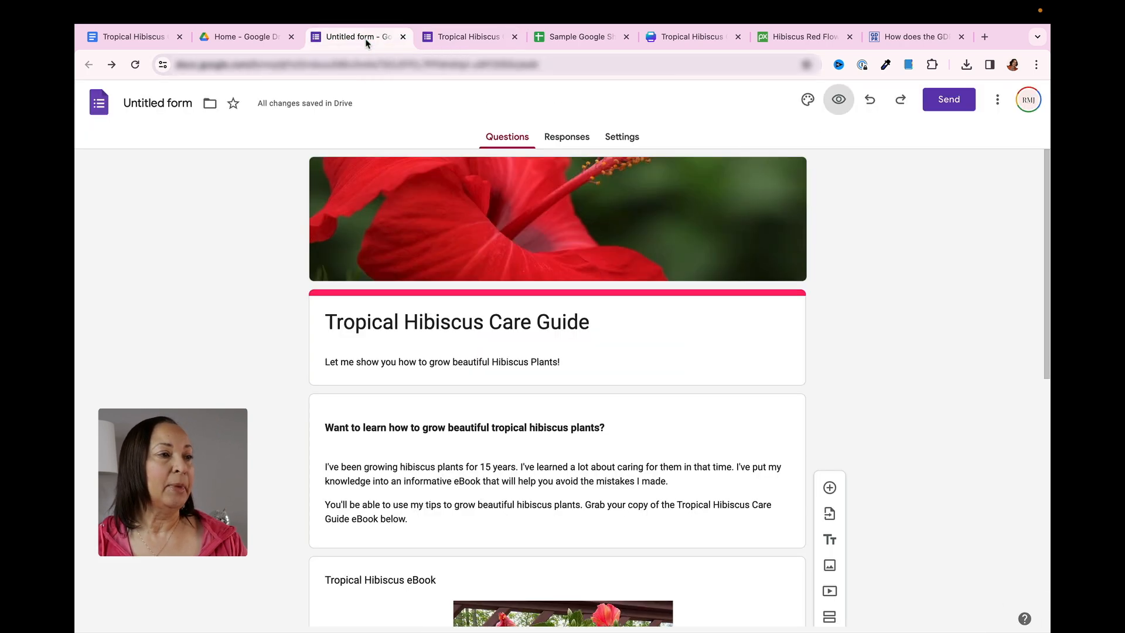
{"action": "scroll", "coordinate": [867, 298], "scroll_direction": "down", "scroll_amount": 1}
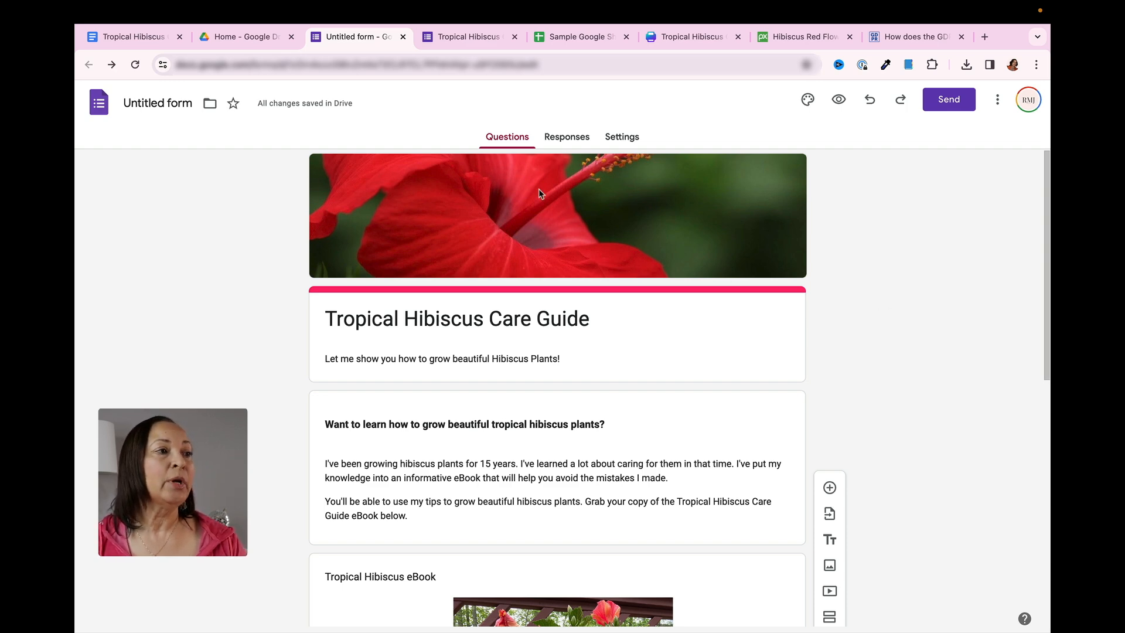
Switch to Google Drive and upload "Tropical Hibiscus Care eBook PDF.pdf" from the computer, finding it with a search for "Tropical"
{"action": "left_click", "coordinate": [256, 39]}
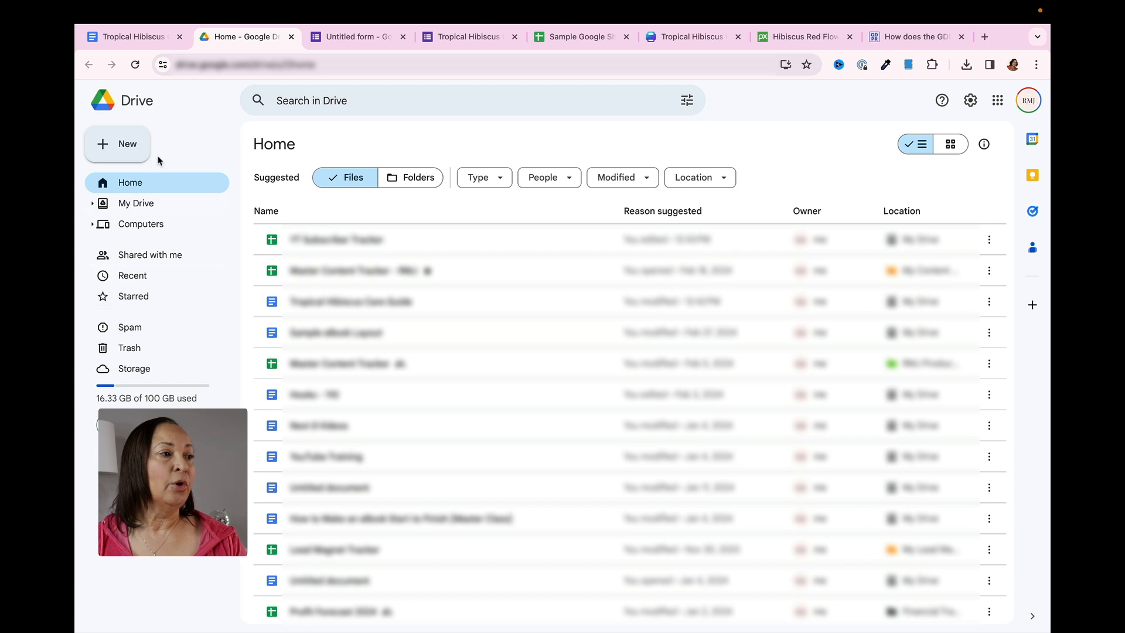
{"action": "left_click", "coordinate": [117, 150]}
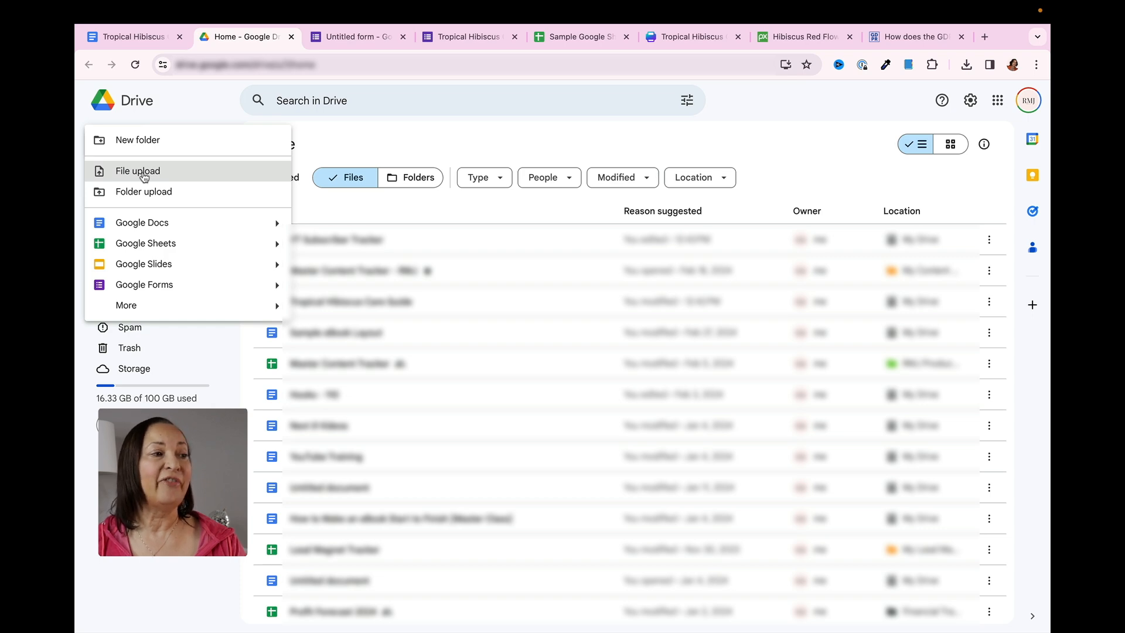
{"action": "left_click", "coordinate": [144, 177]}
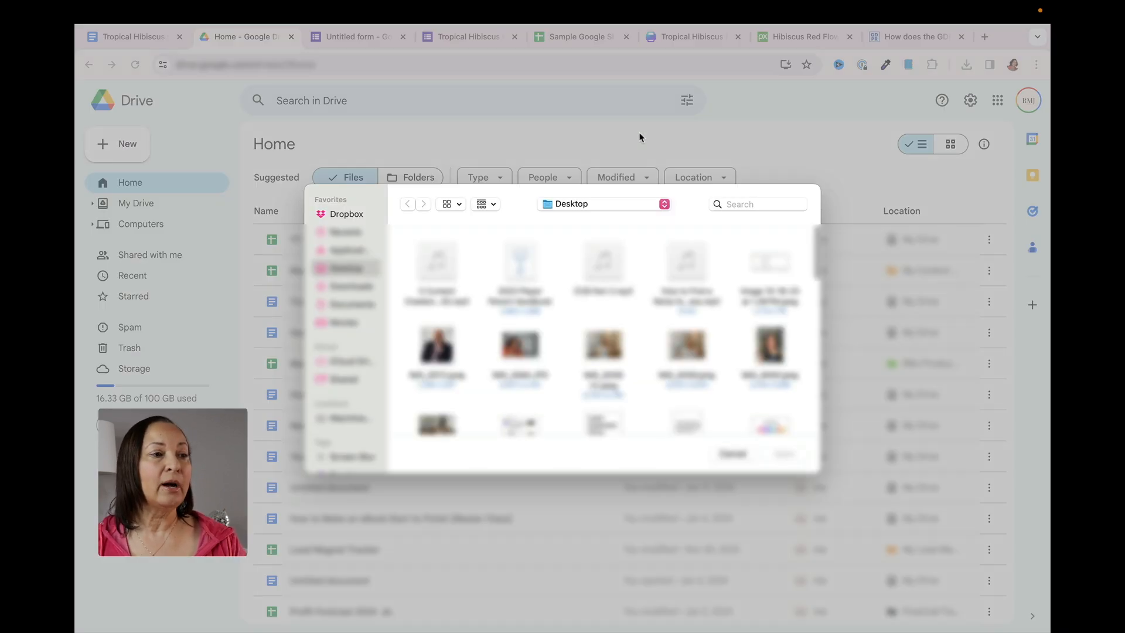
{"action": "left_click", "coordinate": [352, 287]}
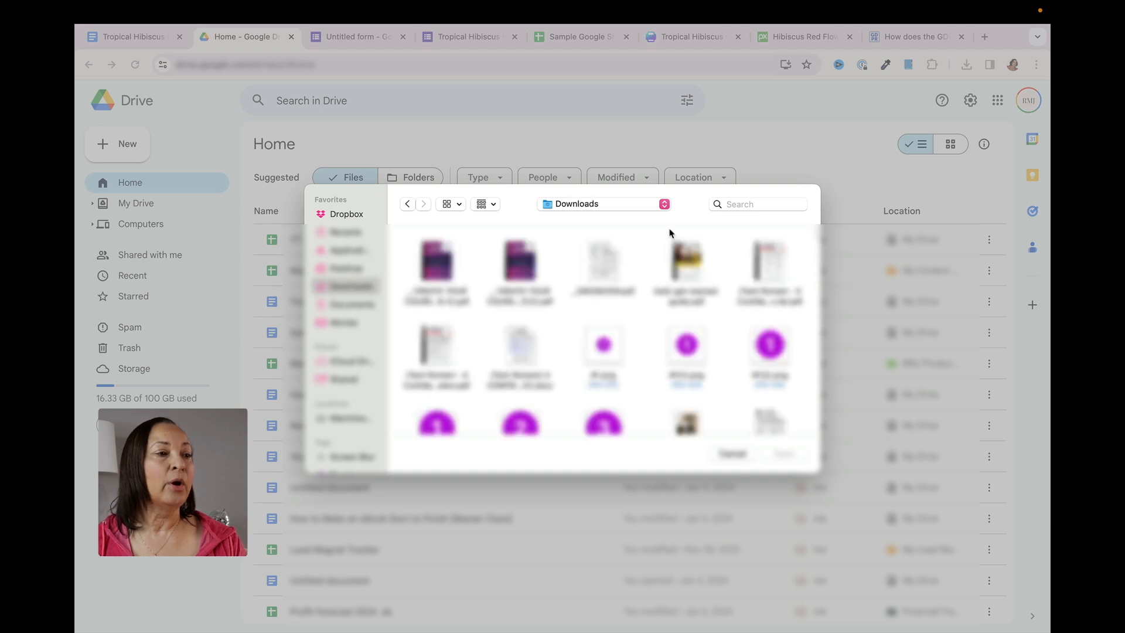
{"action": "left_click", "coordinate": [732, 203]}
{"action": "type", "text": "Troppic"}
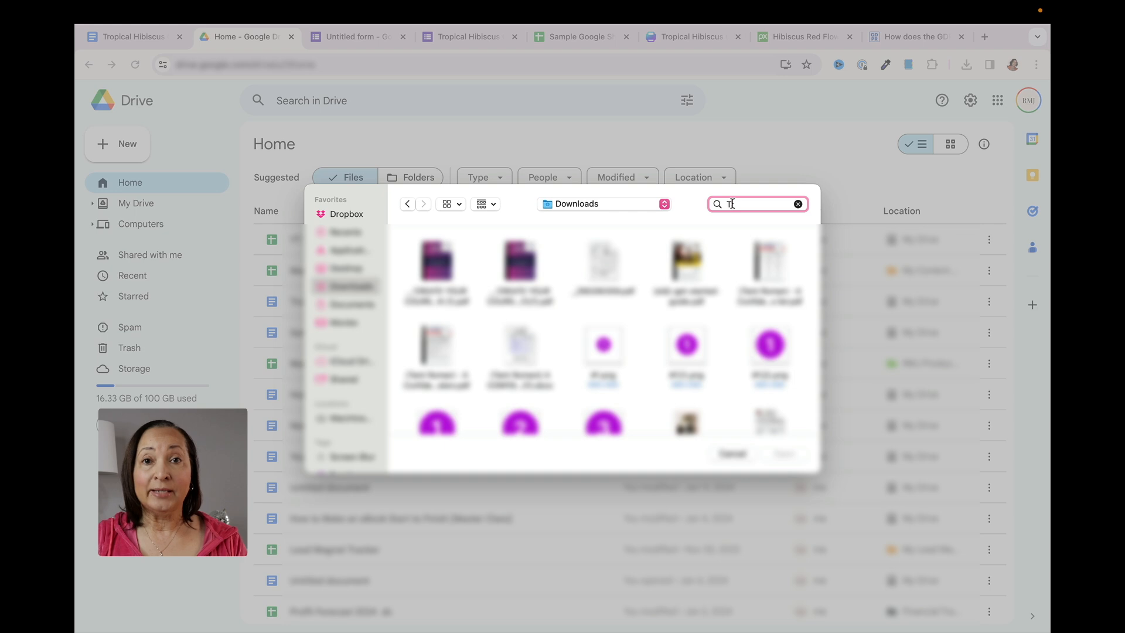
{"action": "key", "text": "BackSpace"}
{"action": "key", "text": "BackSpace"}
{"action": "key", "text": "BackSpace"}
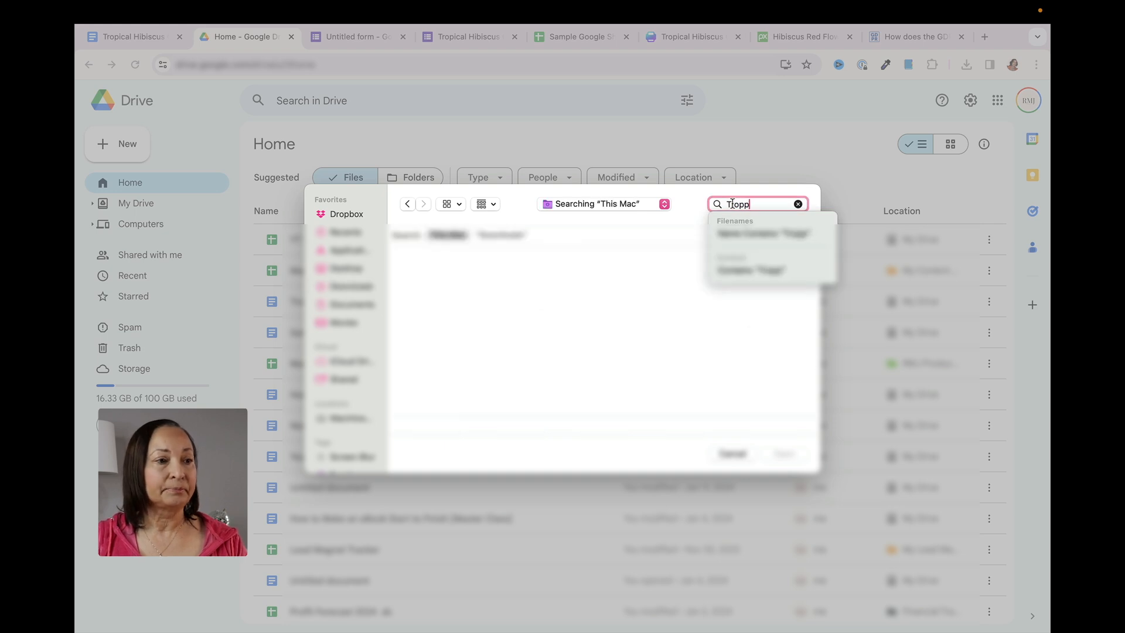
{"action": "type", "text": "ical"}
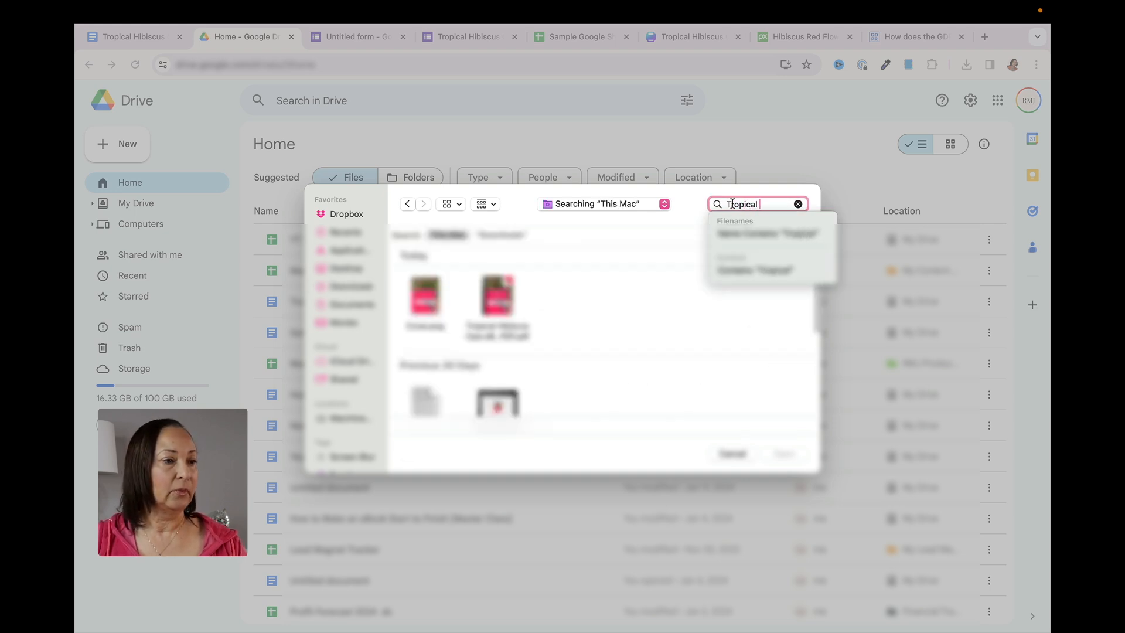
{"action": "left_click", "coordinate": [494, 293]}
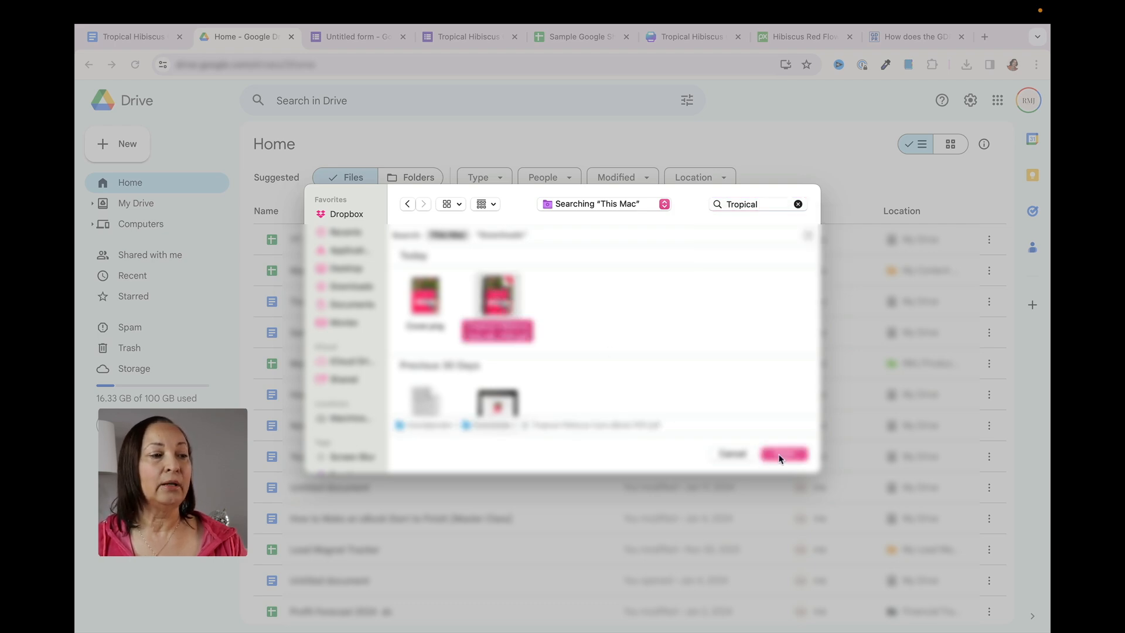
{"action": "left_click", "coordinate": [782, 454]}
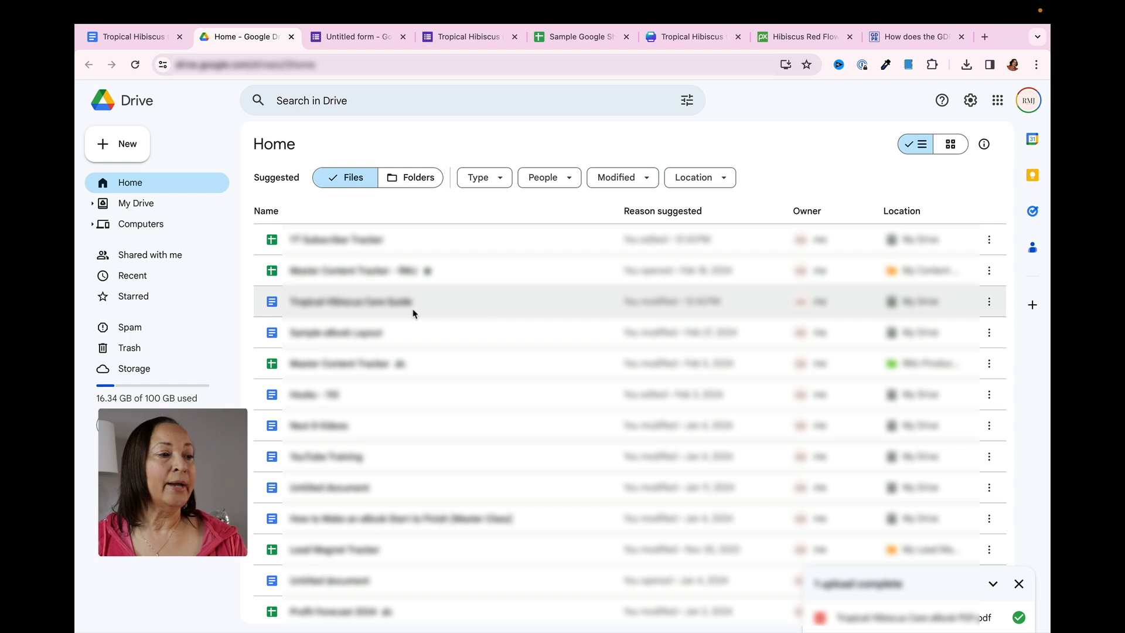
{"action": "scroll", "coordinate": [412, 313], "scroll_direction": "down", "scroll_amount": 5}
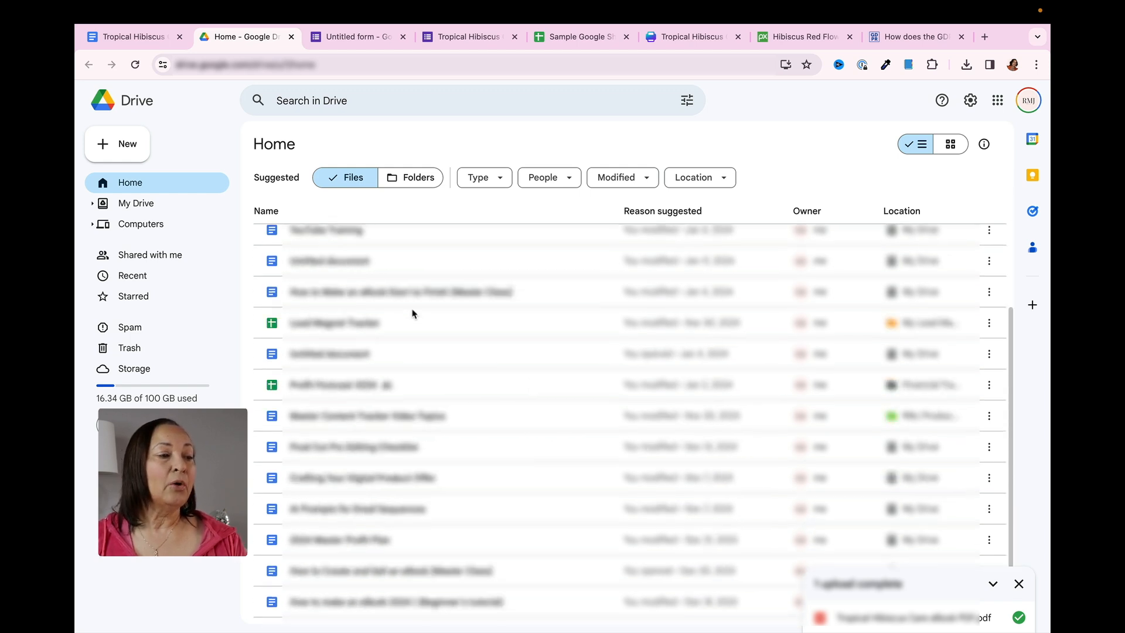
{"action": "scroll", "coordinate": [412, 312], "scroll_direction": "up", "scroll_amount": 5}
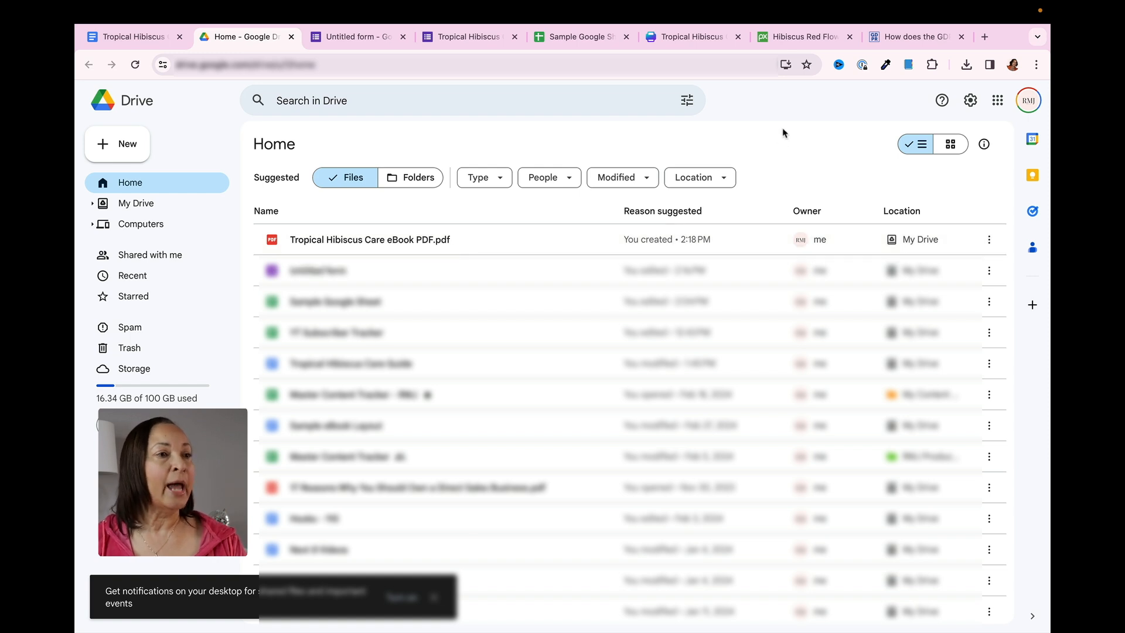
Return to the form editor and find the Payable Forms add-on's listing in the Google Workspace Marketplace
{"action": "left_click", "coordinate": [350, 39]}
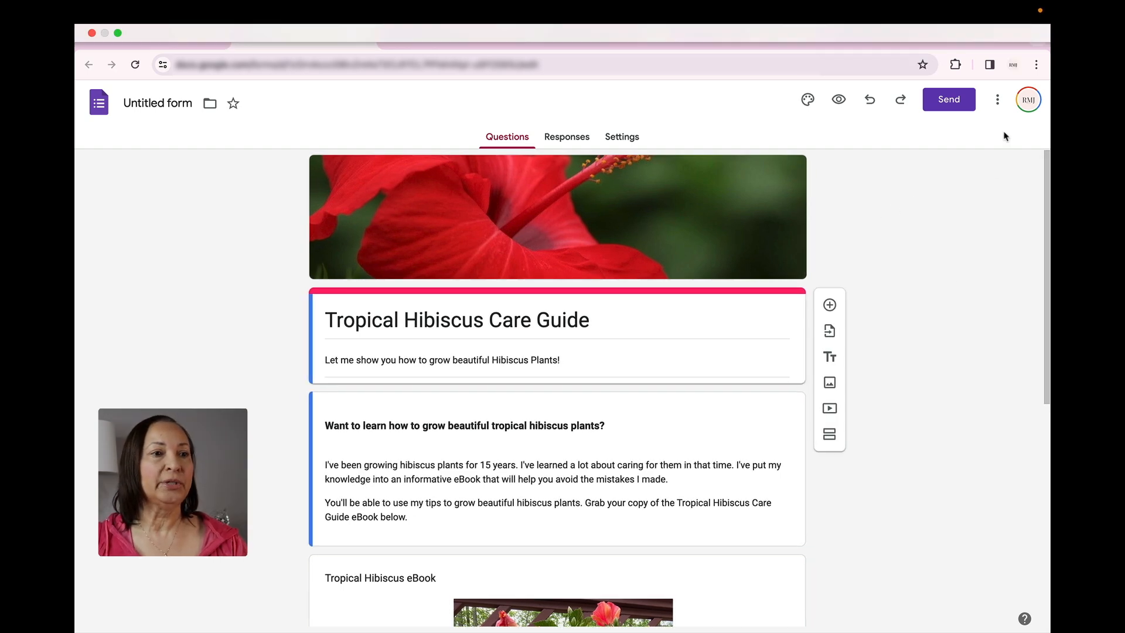
{"action": "left_click", "coordinate": [998, 104]}
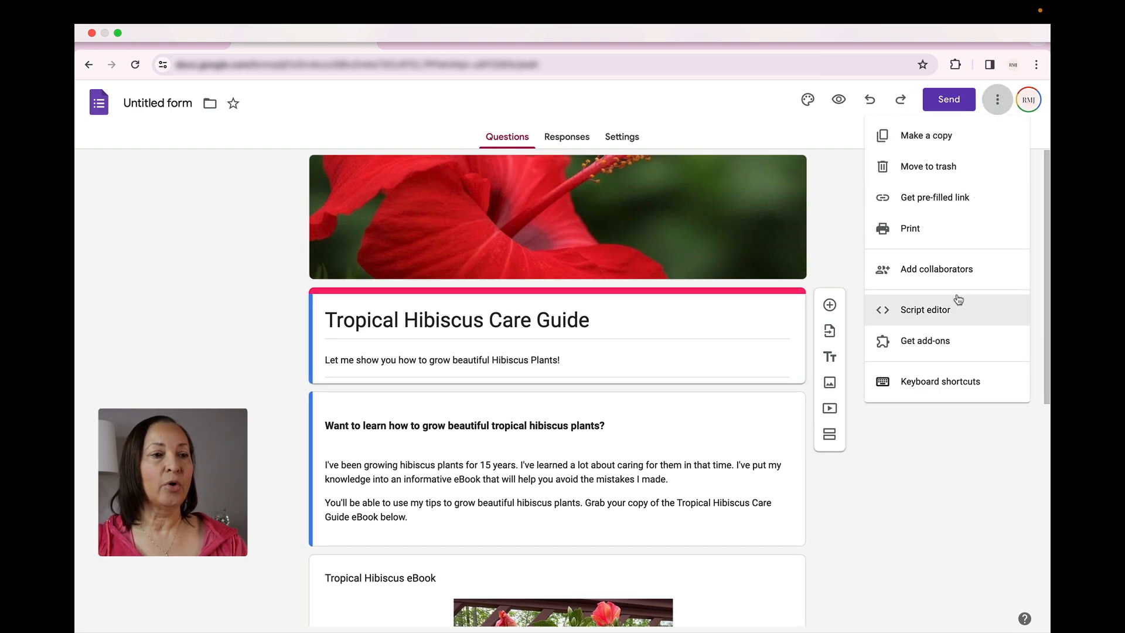
{"action": "left_click", "coordinate": [933, 342]}
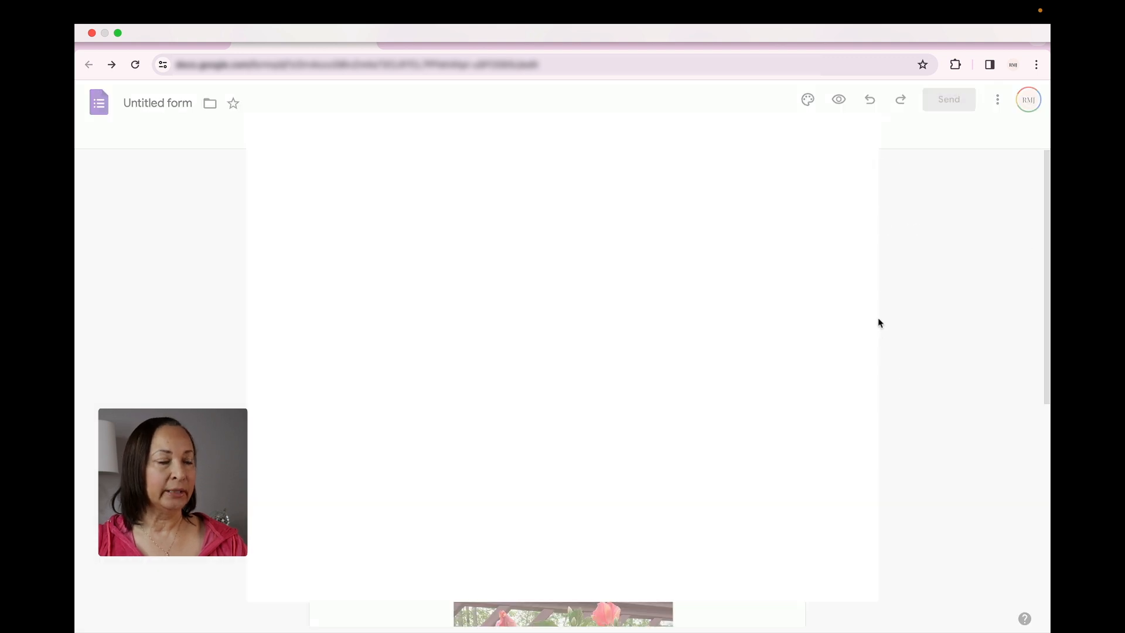
{"action": "left_click", "coordinate": [610, 135]}
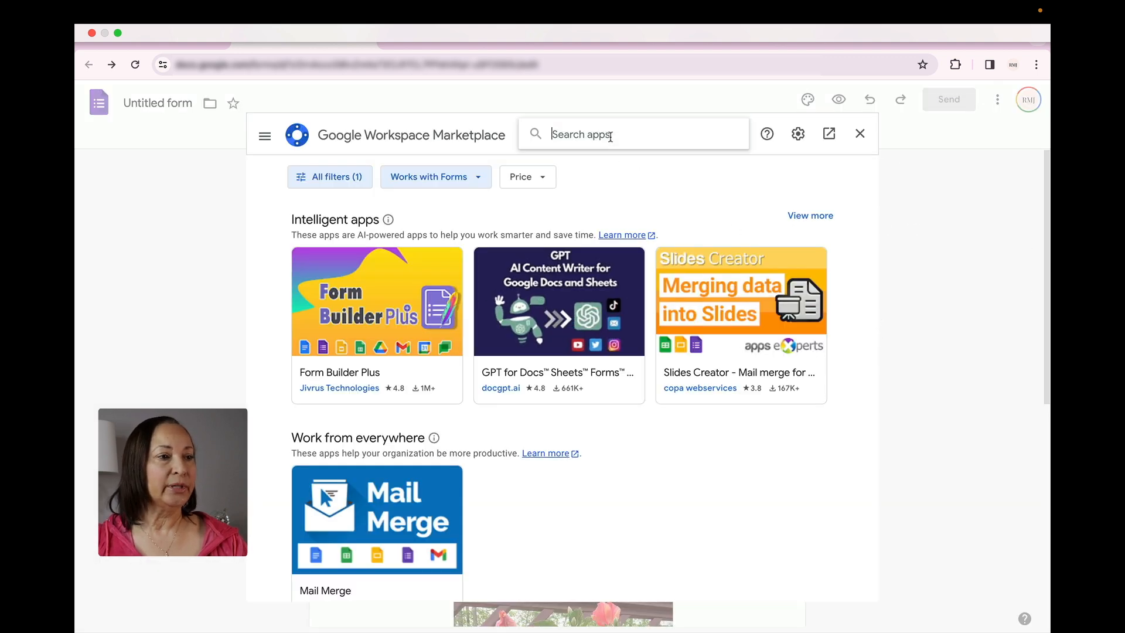
{"action": "type", "text": "Payable f"}
{"action": "key", "text": "BackSpace"}
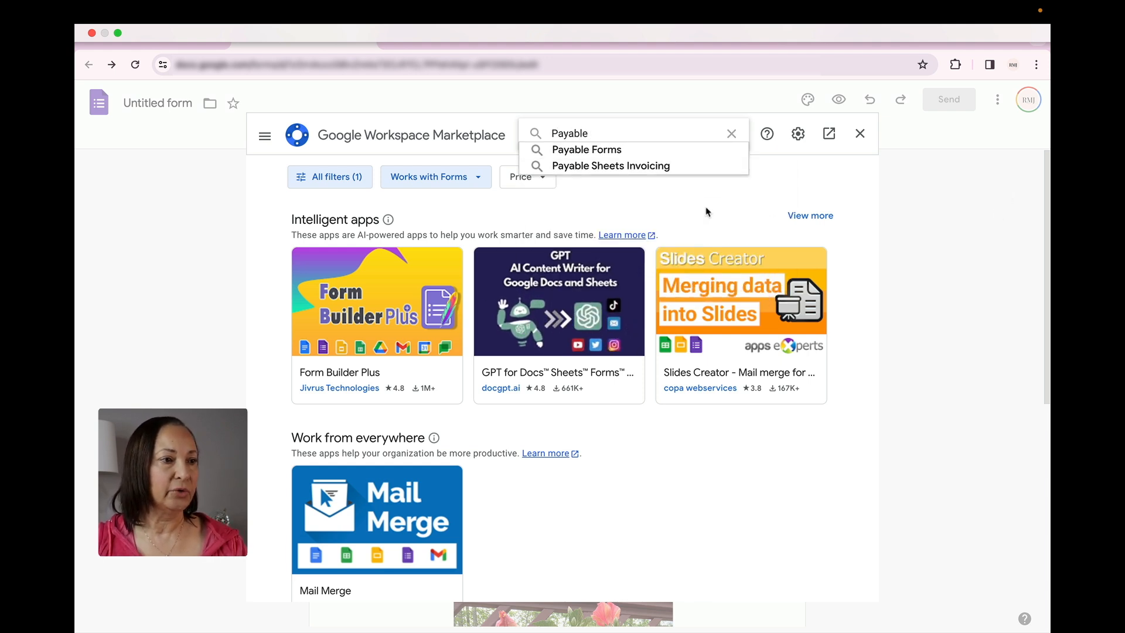
{"action": "left_click", "coordinate": [614, 150]}
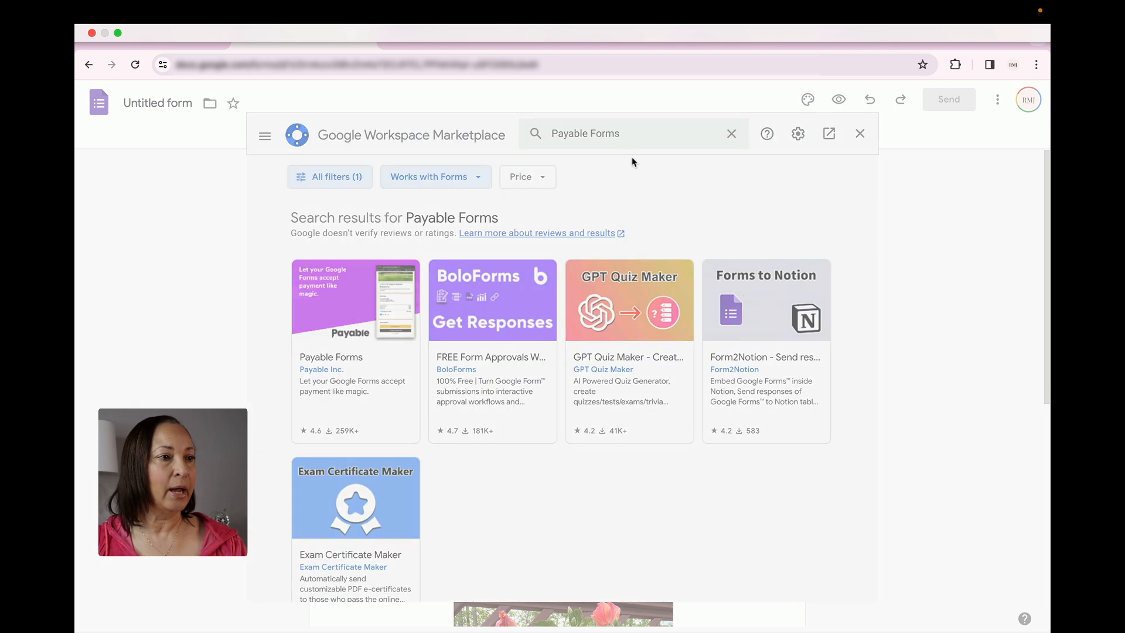
{"action": "left_click", "coordinate": [345, 309]}
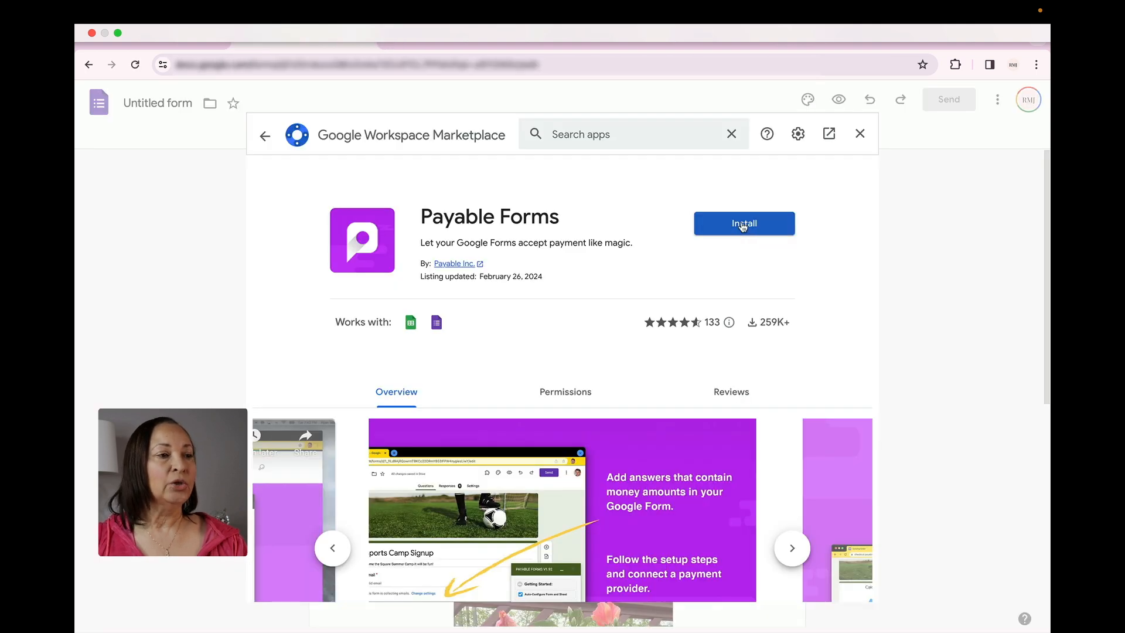
Install the Payable Forms add-on, sign in with the Google account, grant the requested access, and close the Marketplace
{"action": "left_click", "coordinate": [743, 226]}
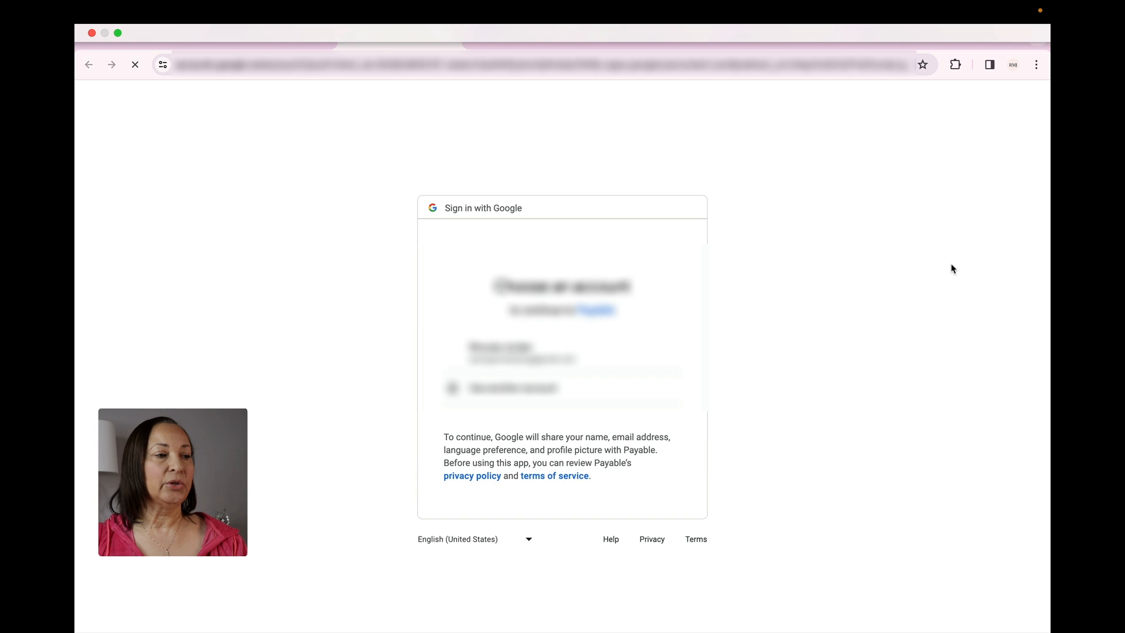
{"action": "left_click", "coordinate": [544, 361]}
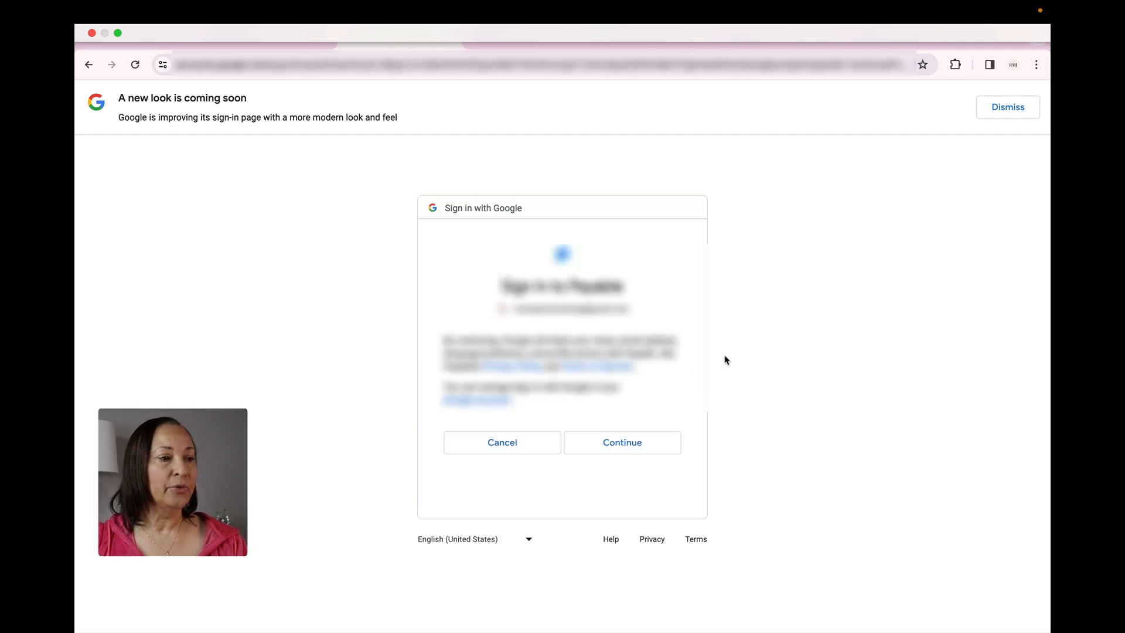
{"action": "left_click", "coordinate": [608, 452]}
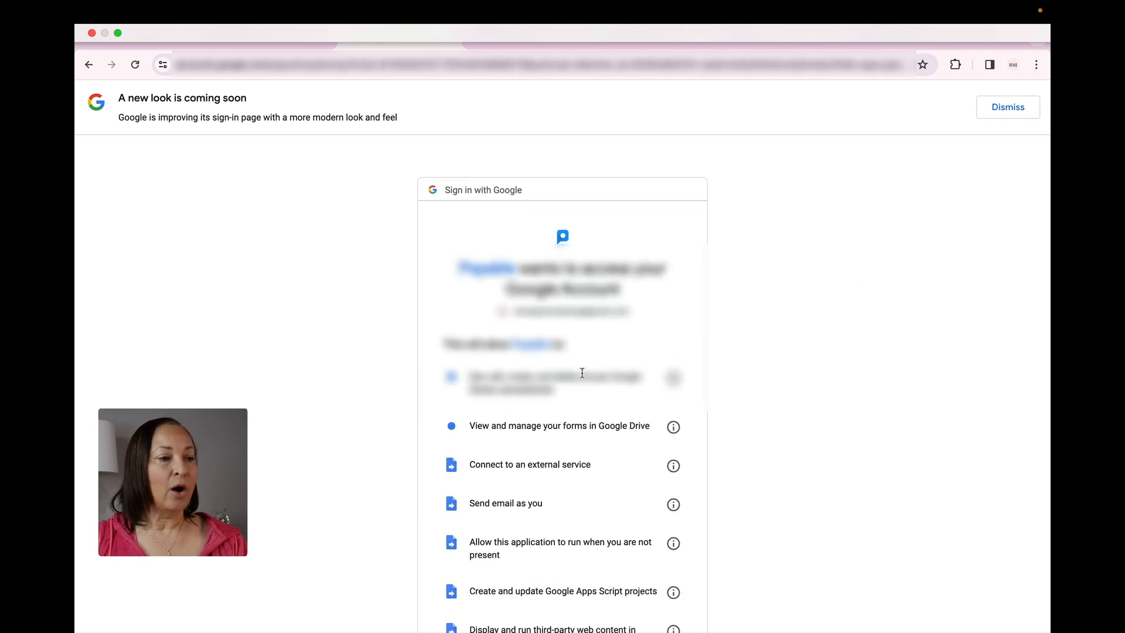
{"action": "scroll", "coordinate": [562, 377], "scroll_direction": "down", "scroll_amount": 5}
{"action": "left_click", "coordinate": [617, 541]}
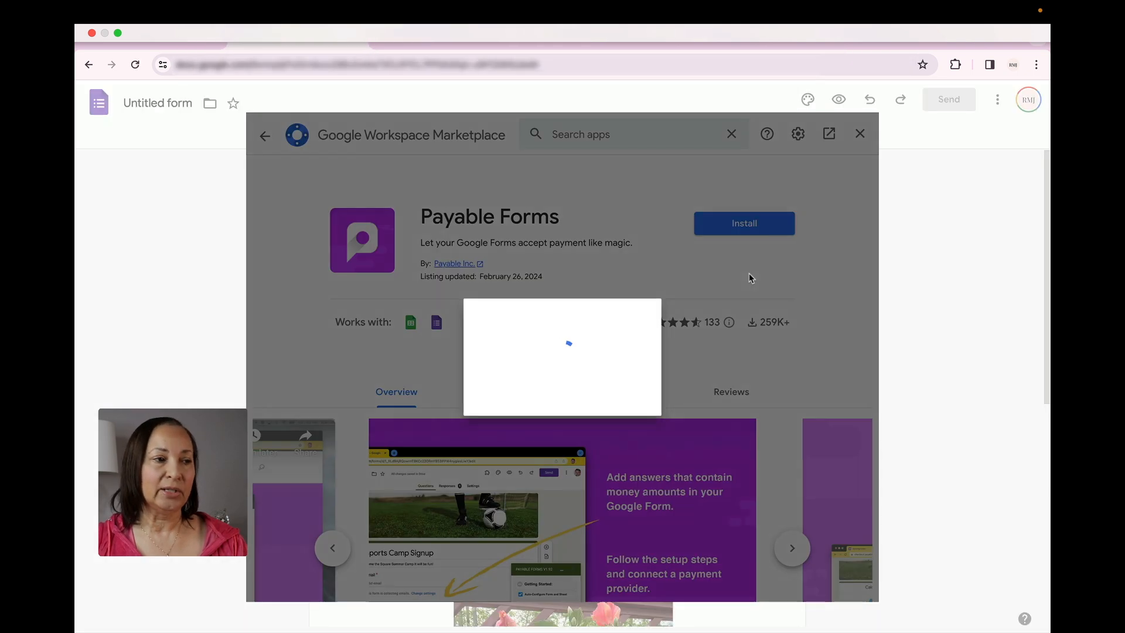
{"action": "left_click", "coordinate": [665, 501]}
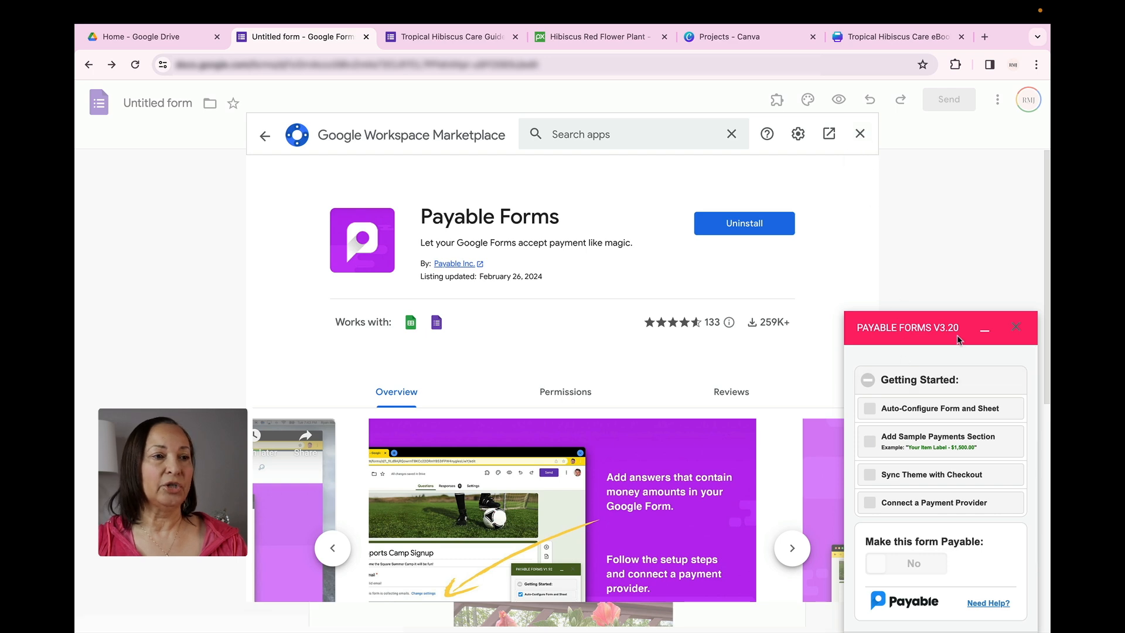
{"action": "left_click", "coordinate": [860, 135]}
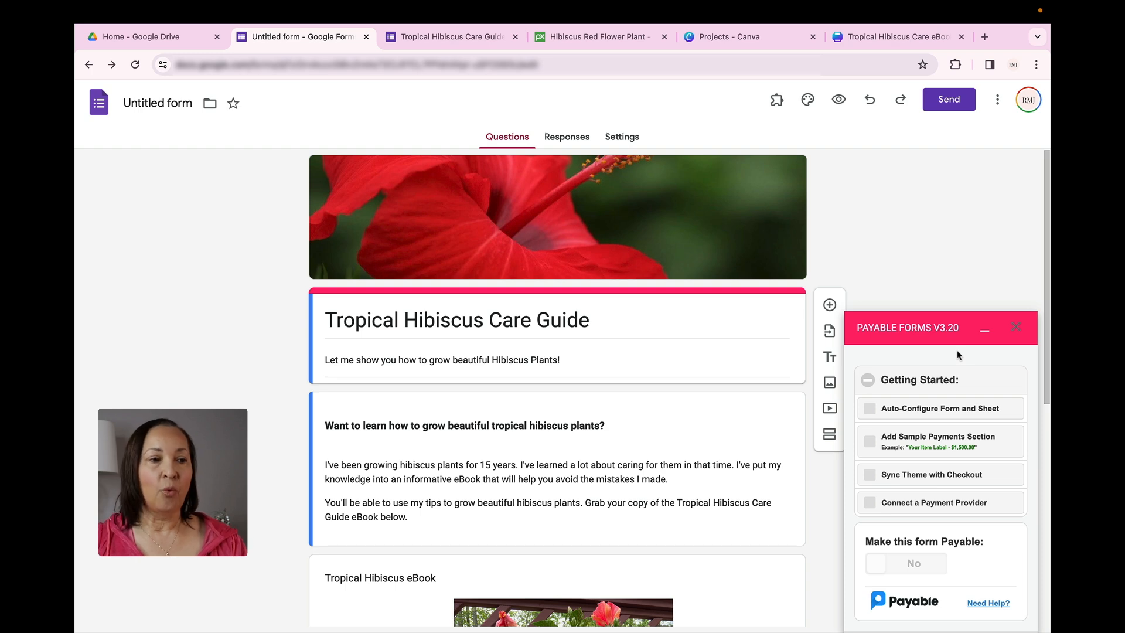
Sync the form's theme with the Payable checkout, review the checkout page preview, and return to the form editor
{"action": "scroll", "coordinate": [957, 355], "scroll_direction": "down", "scroll_amount": 1}
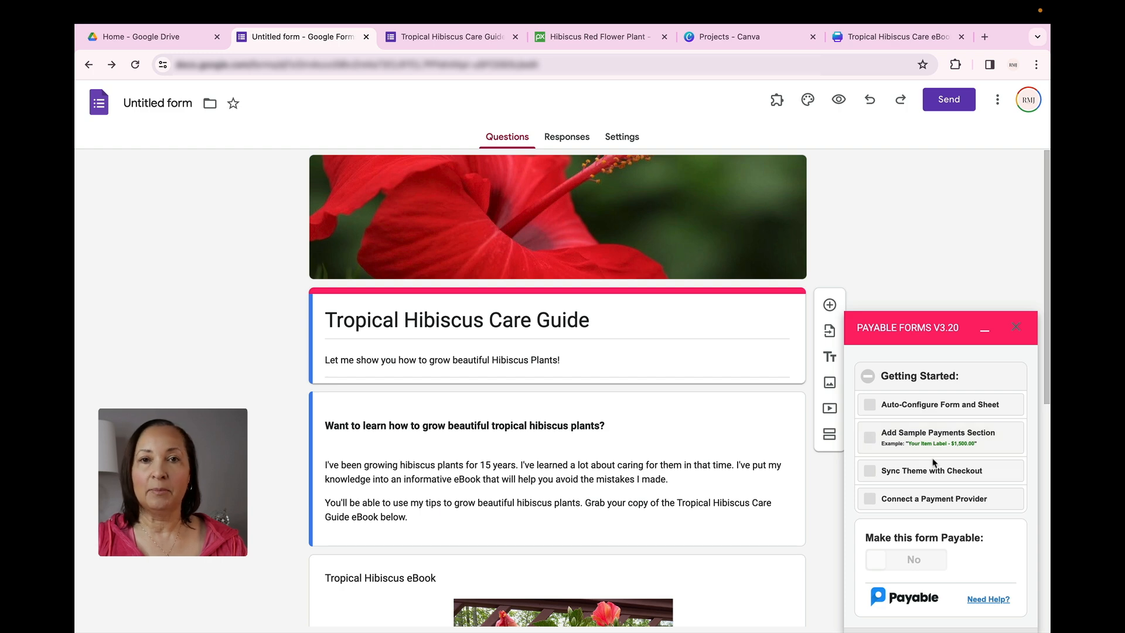
{"action": "left_click", "coordinate": [870, 472]}
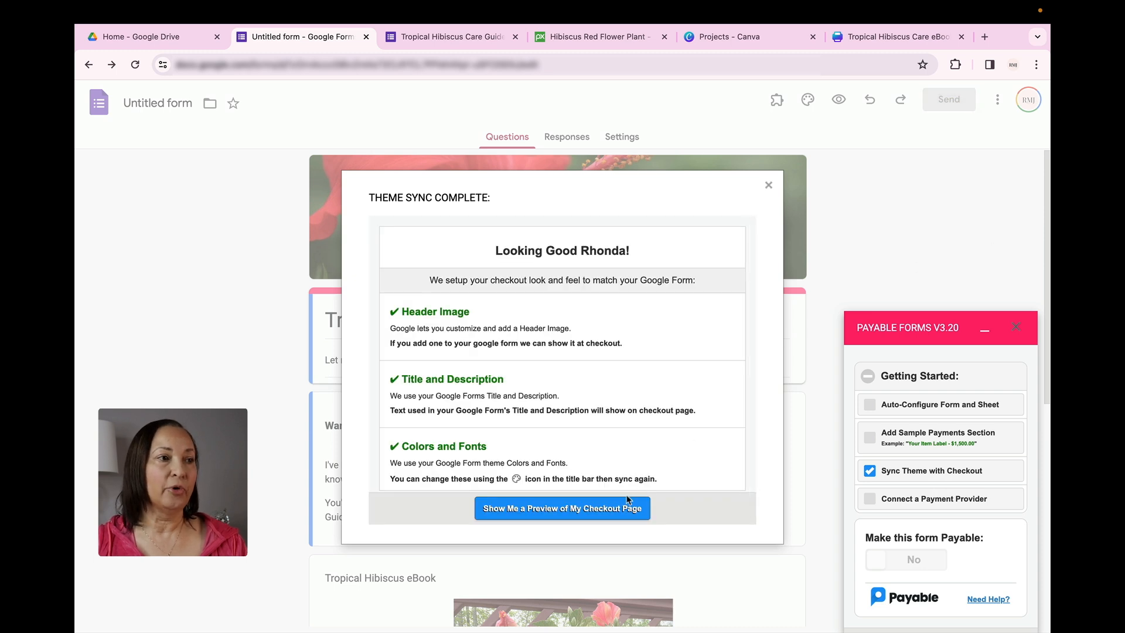
{"action": "left_click", "coordinate": [520, 510]}
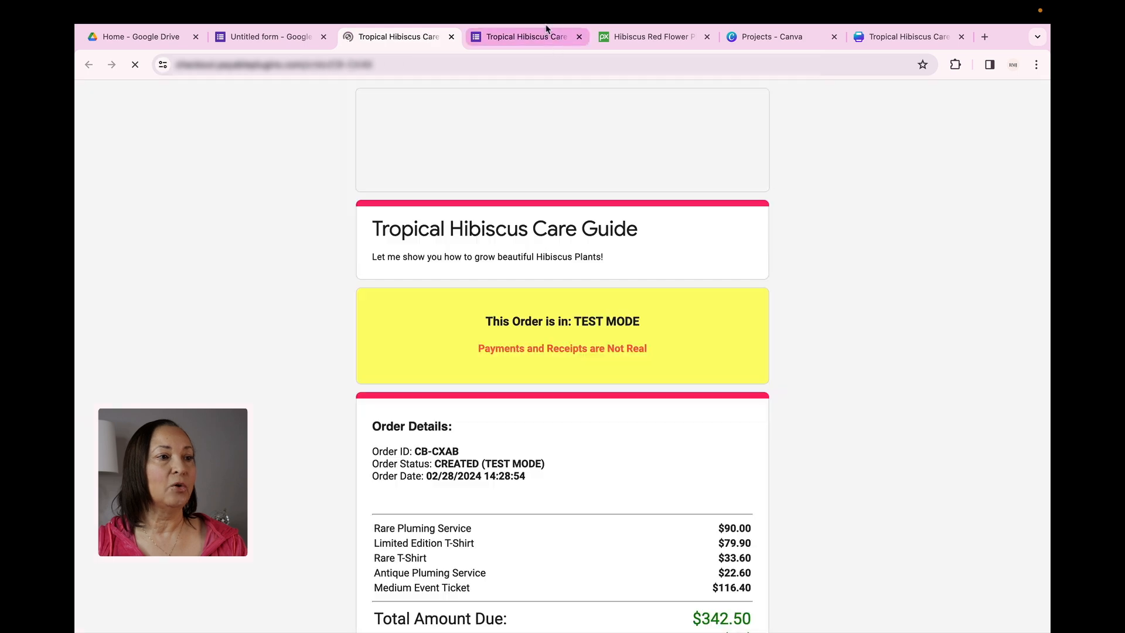
{"action": "left_click", "coordinate": [579, 36]}
{"action": "scroll", "coordinate": [892, 299], "scroll_direction": "down", "scroll_amount": 2}
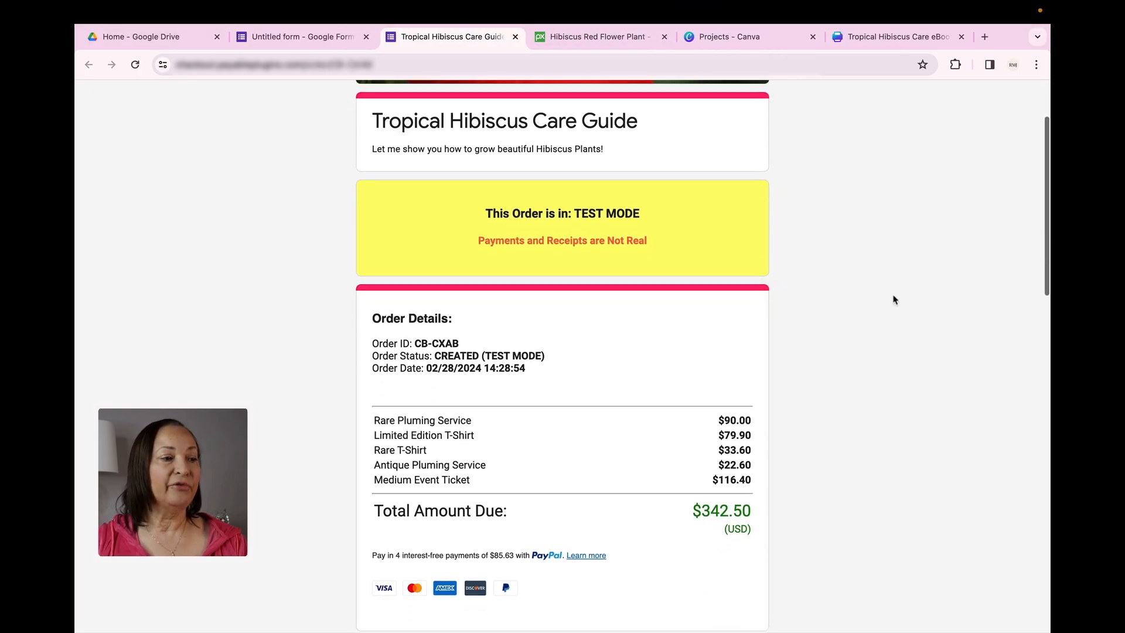
{"action": "scroll", "coordinate": [894, 299], "scroll_direction": "up", "scroll_amount": 2}
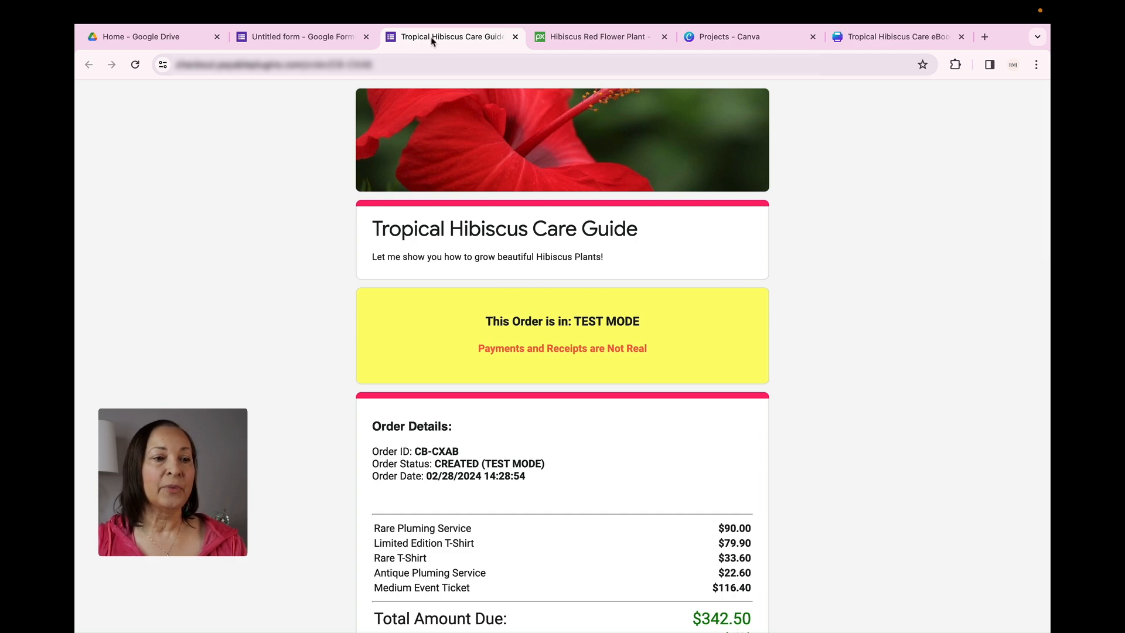
{"action": "left_click", "coordinate": [516, 37]}
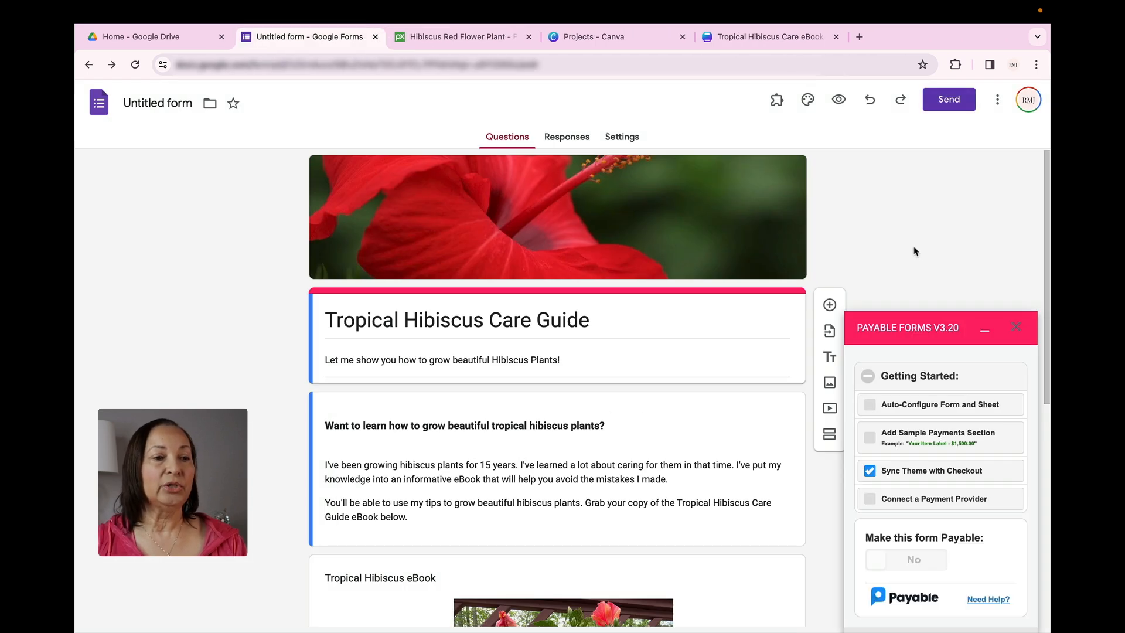
Auto-configure the form and sheet with Payable Forms, check the connected responses spreadsheet, and return to the form editor
{"action": "scroll", "coordinate": [914, 252], "scroll_direction": "down", "scroll_amount": 1}
{"action": "scroll", "coordinate": [909, 293], "scroll_direction": "down", "scroll_amount": 1}
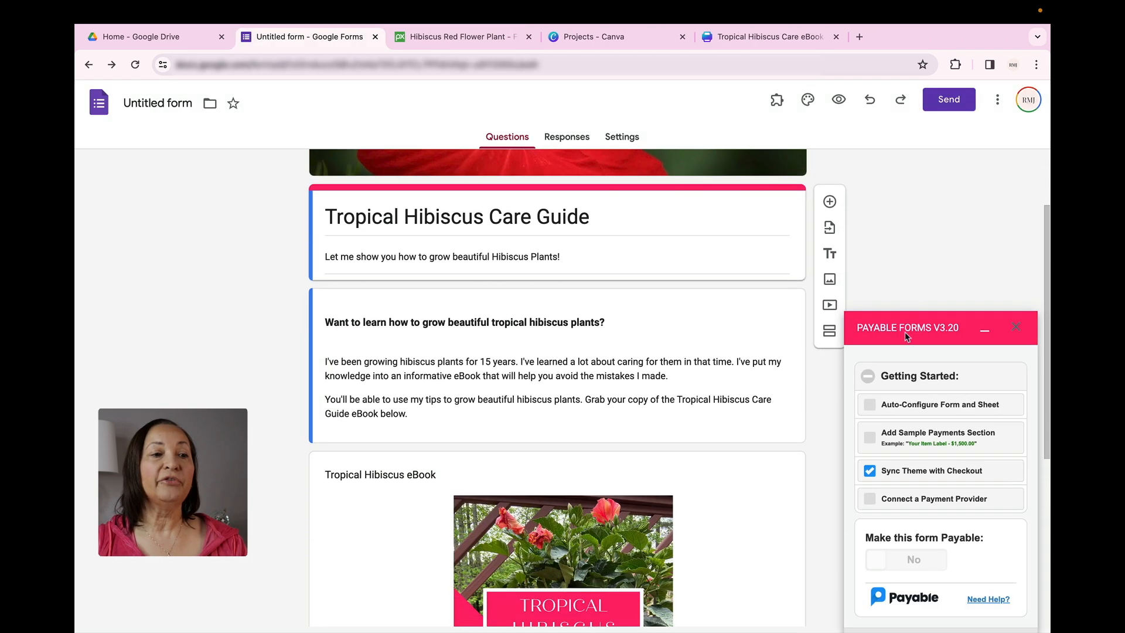
{"action": "left_click", "coordinate": [871, 406]}
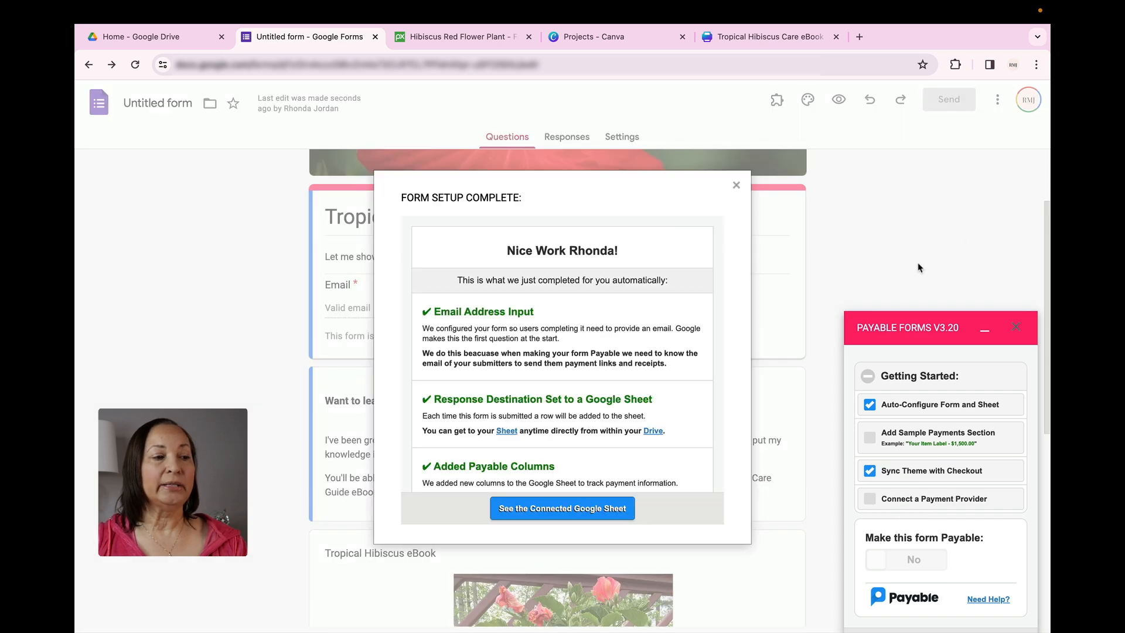
{"action": "left_click", "coordinate": [568, 515]}
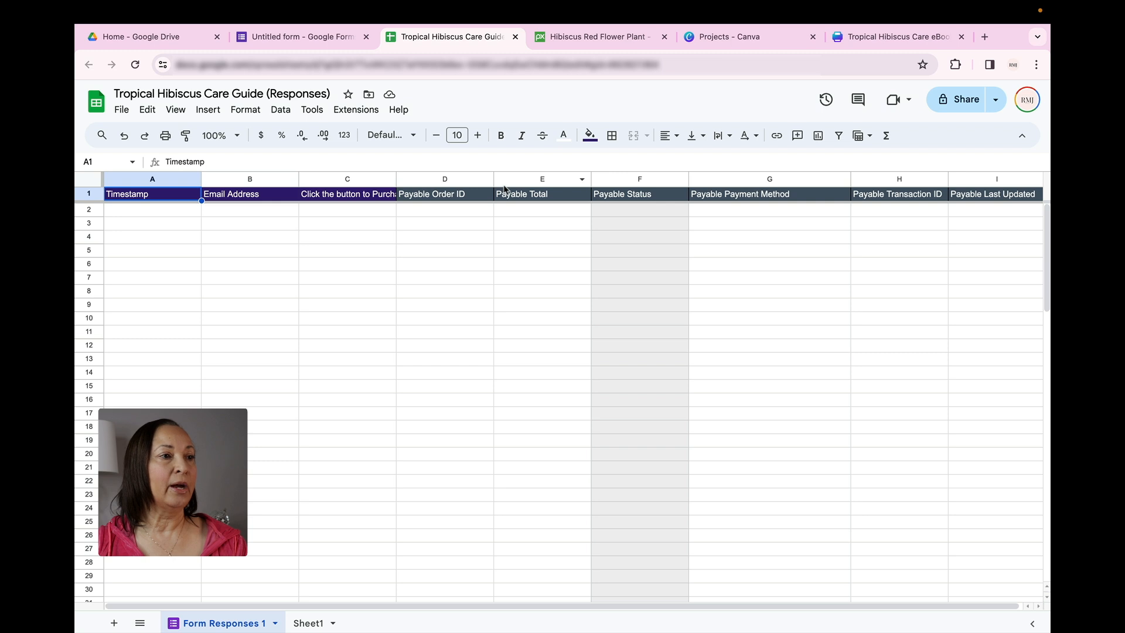
{"action": "left_click", "coordinate": [334, 35]}
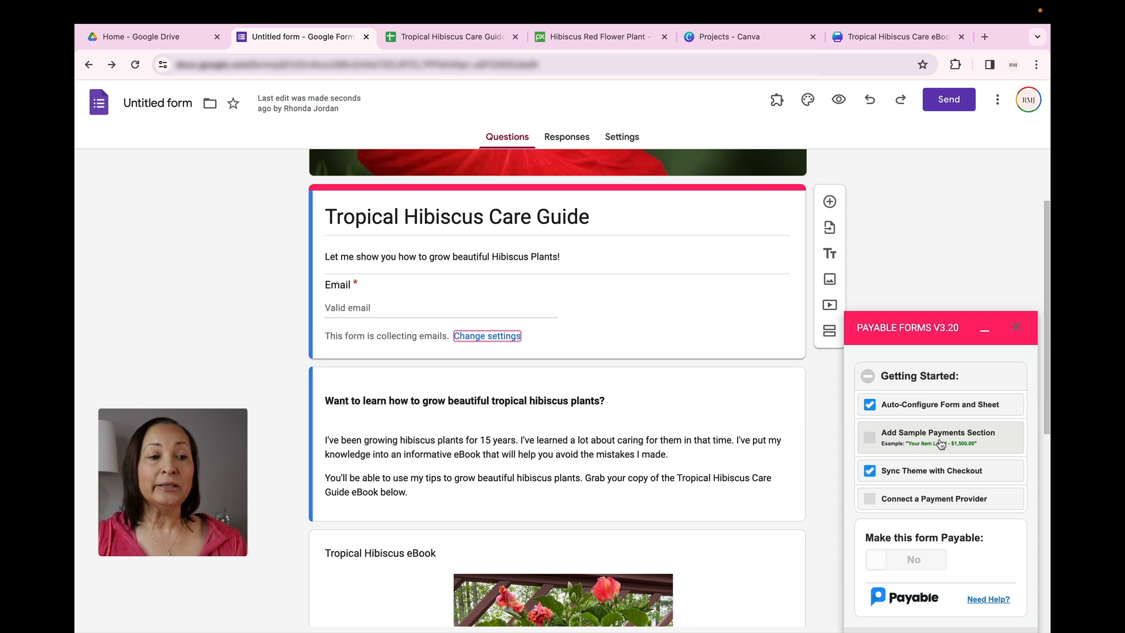
Connect the Stripe account to Payable Forms as the payment provider, and close the payment provider options
{"action": "scroll", "coordinate": [941, 443], "scroll_direction": "down", "scroll_amount": 1}
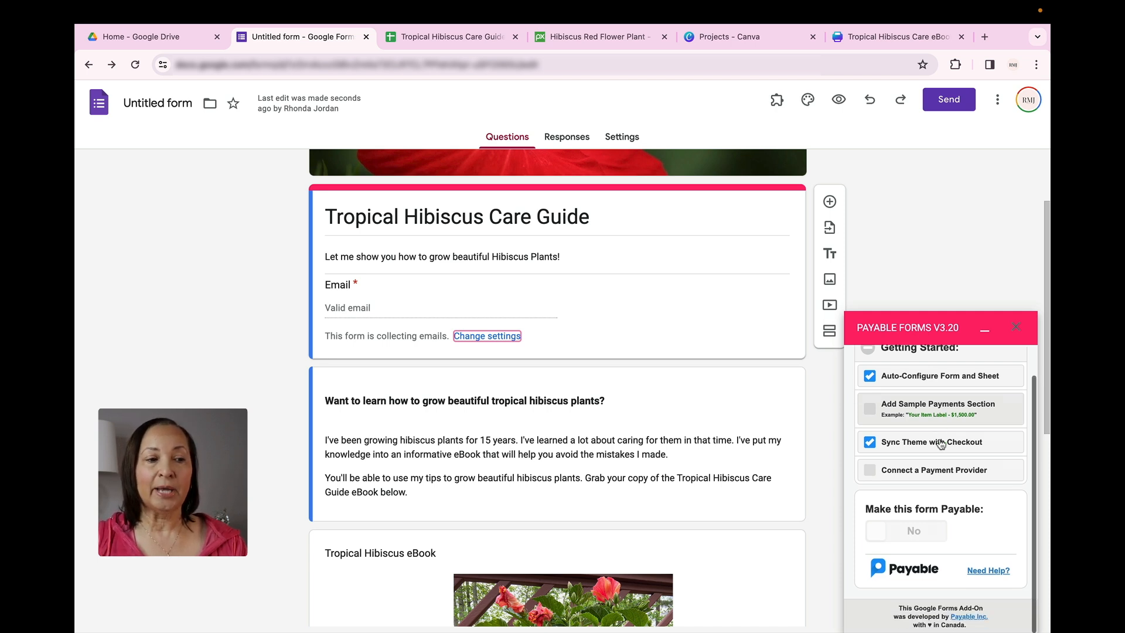
{"action": "left_click", "coordinate": [870, 472]}
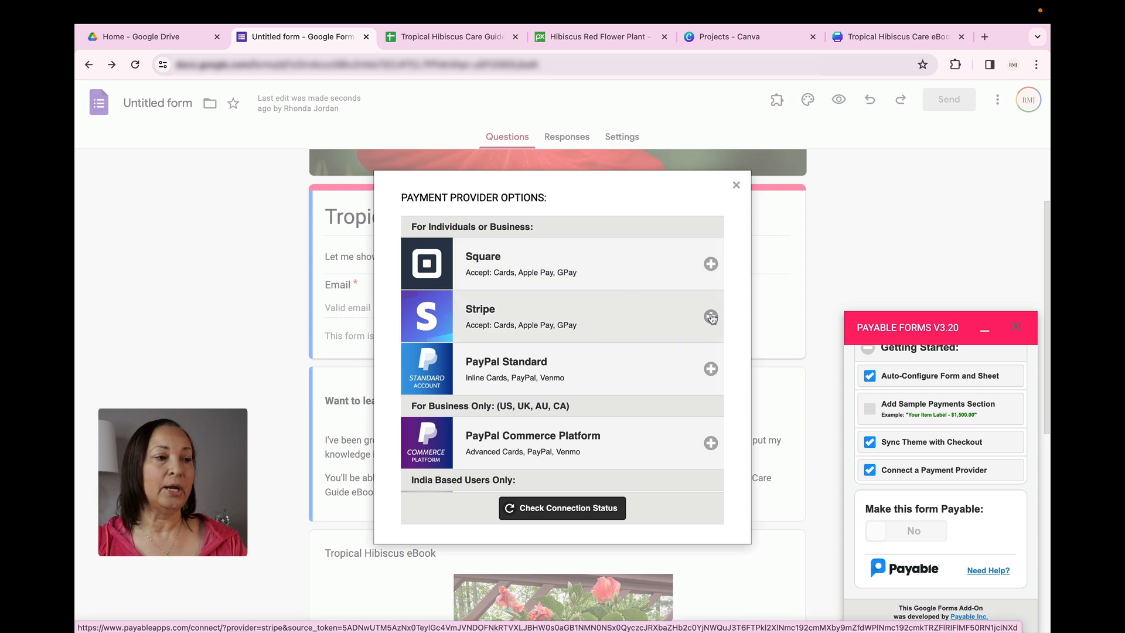
{"action": "scroll", "coordinate": [542, 357], "scroll_direction": "down", "scroll_amount": 1}
{"action": "scroll", "coordinate": [542, 357], "scroll_direction": "down", "scroll_amount": 4}
{"action": "scroll", "coordinate": [542, 358], "scroll_direction": "up", "scroll_amount": 5}
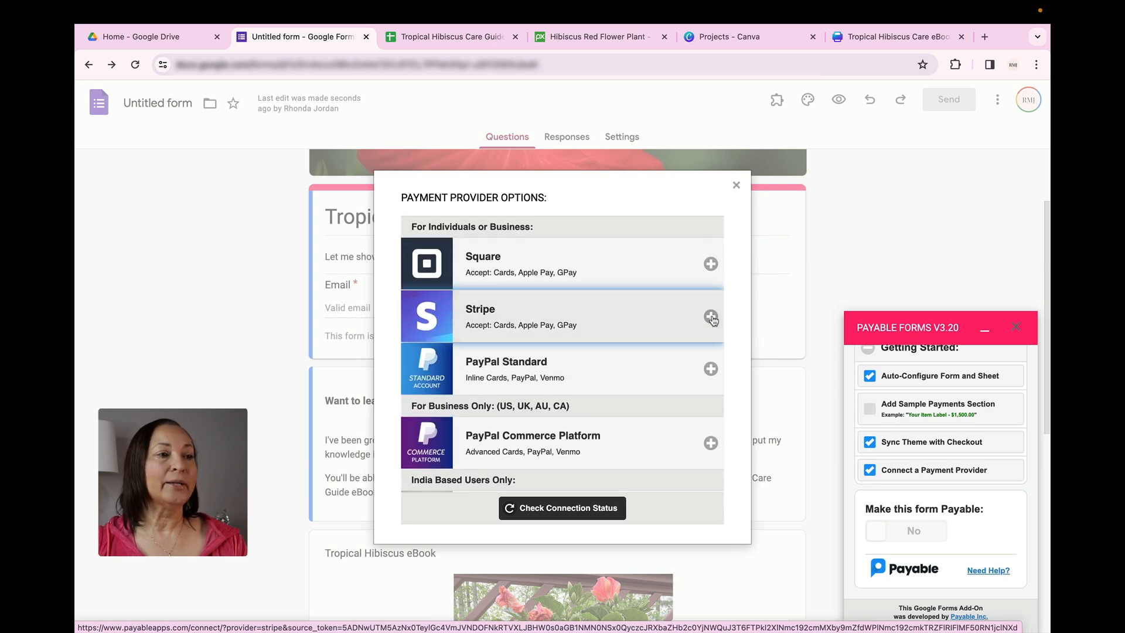
{"action": "left_click", "coordinate": [712, 317]}
{"action": "left_click", "coordinate": [696, 433]}
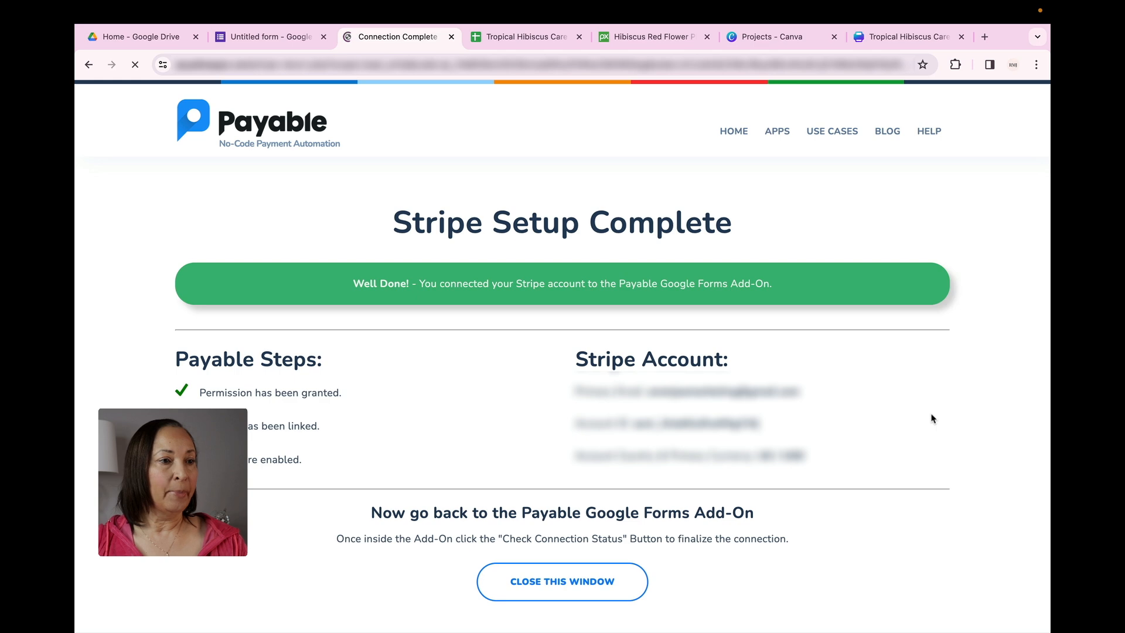
{"action": "left_click", "coordinate": [571, 586]}
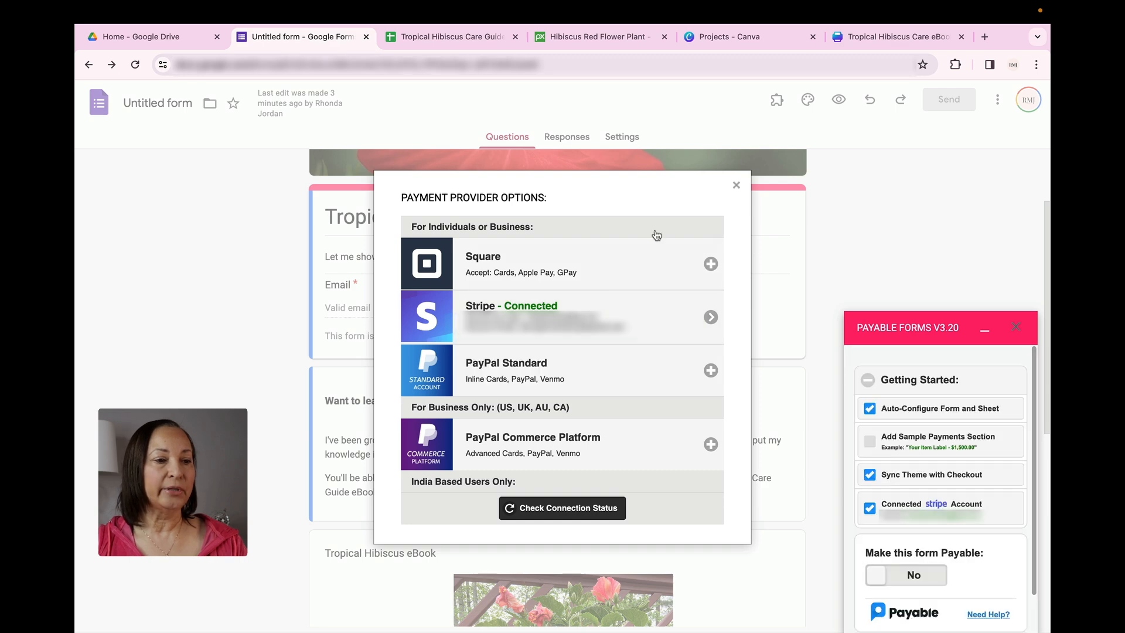
{"action": "left_click", "coordinate": [737, 186]}
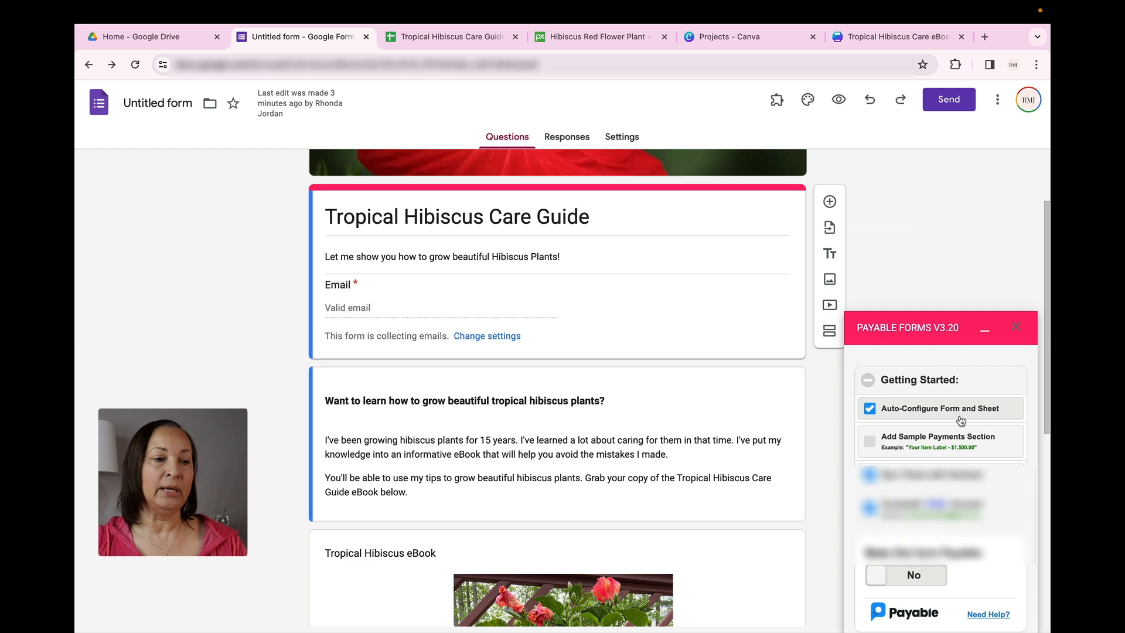
Make the form payable with Payable Forms and dismiss the confirmation dialog
{"action": "scroll", "coordinate": [962, 421], "scroll_direction": "down", "scroll_amount": 2}
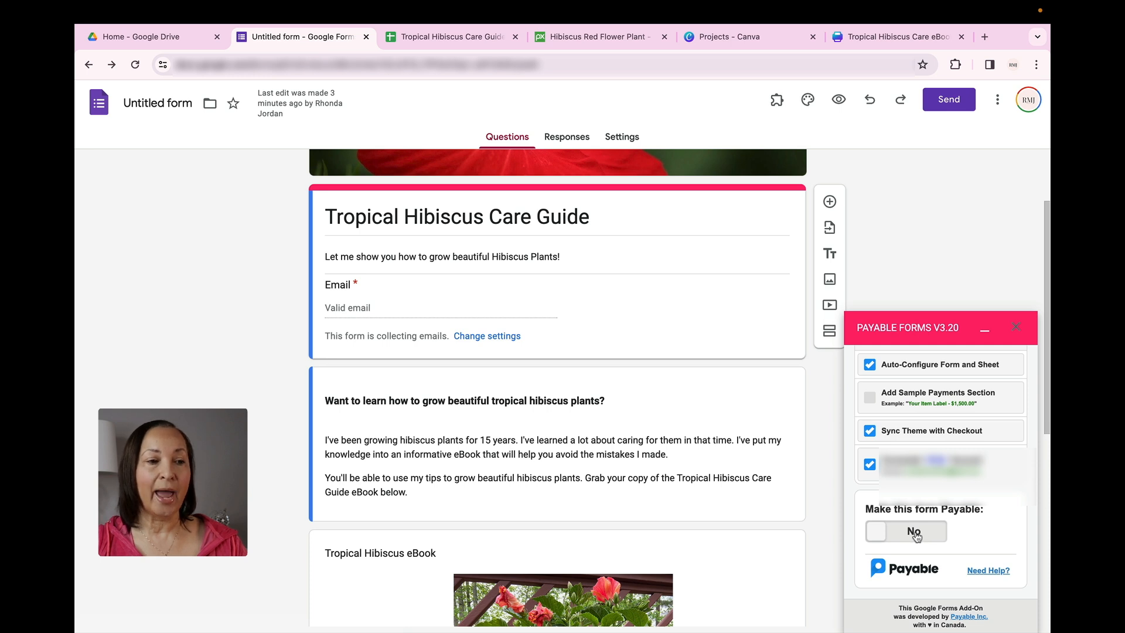
{"action": "left_click", "coordinate": [917, 536]}
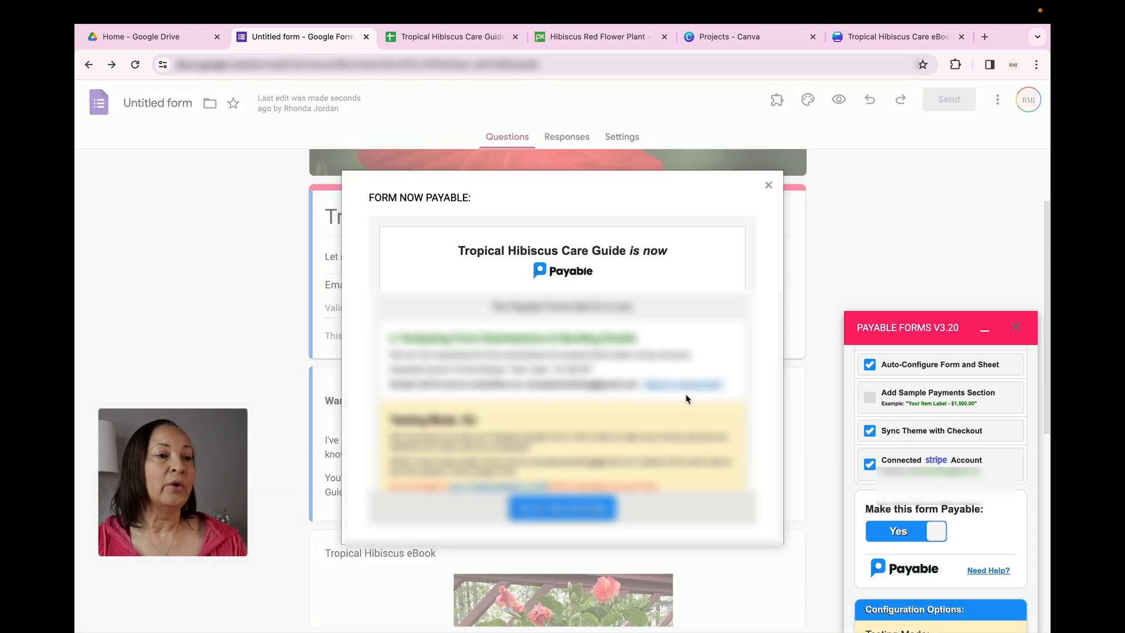
{"action": "scroll", "coordinate": [687, 397], "scroll_direction": "down", "scroll_amount": 3}
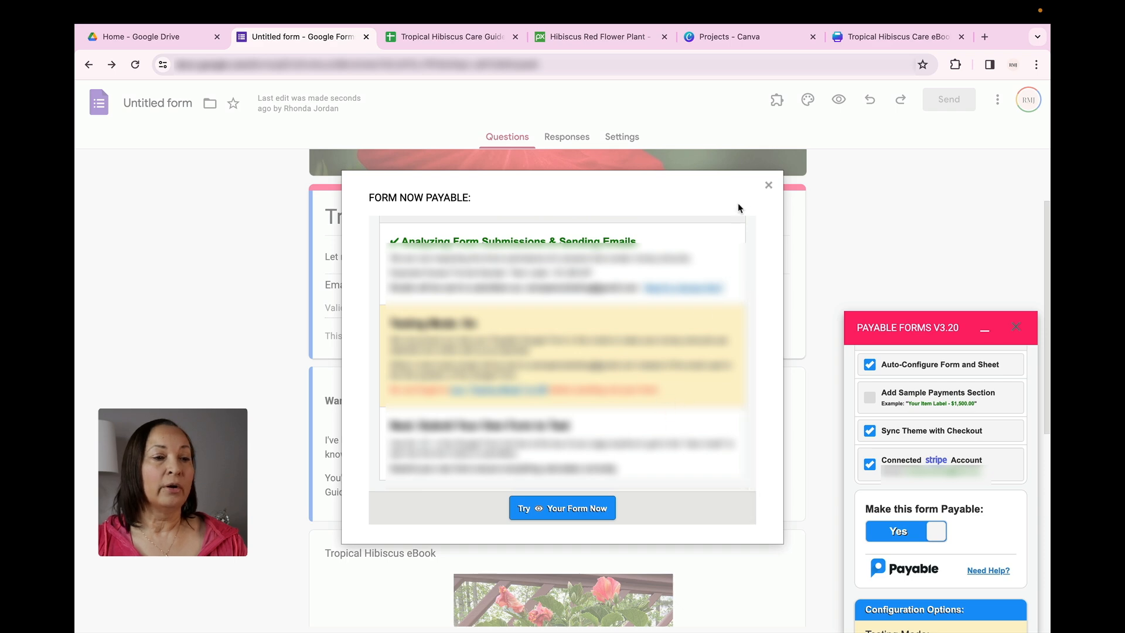
{"action": "left_click", "coordinate": [769, 188]}
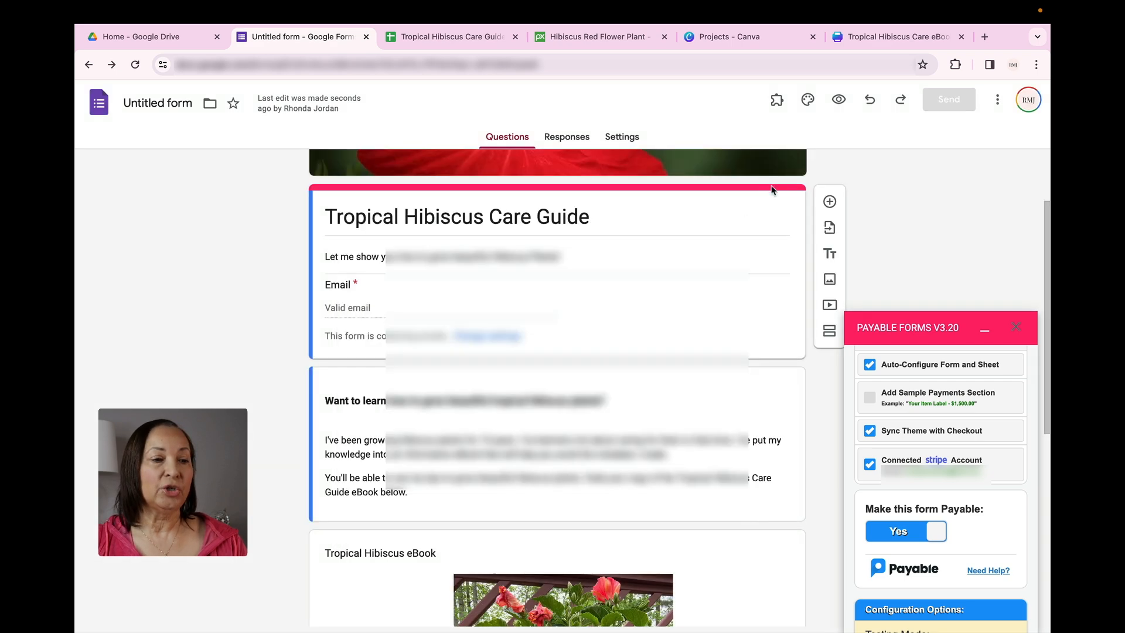
Review the Payable payment settings, and set the Payment Type Category in the checkout settings to Product or Good
{"action": "scroll", "coordinate": [913, 456], "scroll_direction": "down", "scroll_amount": 4}
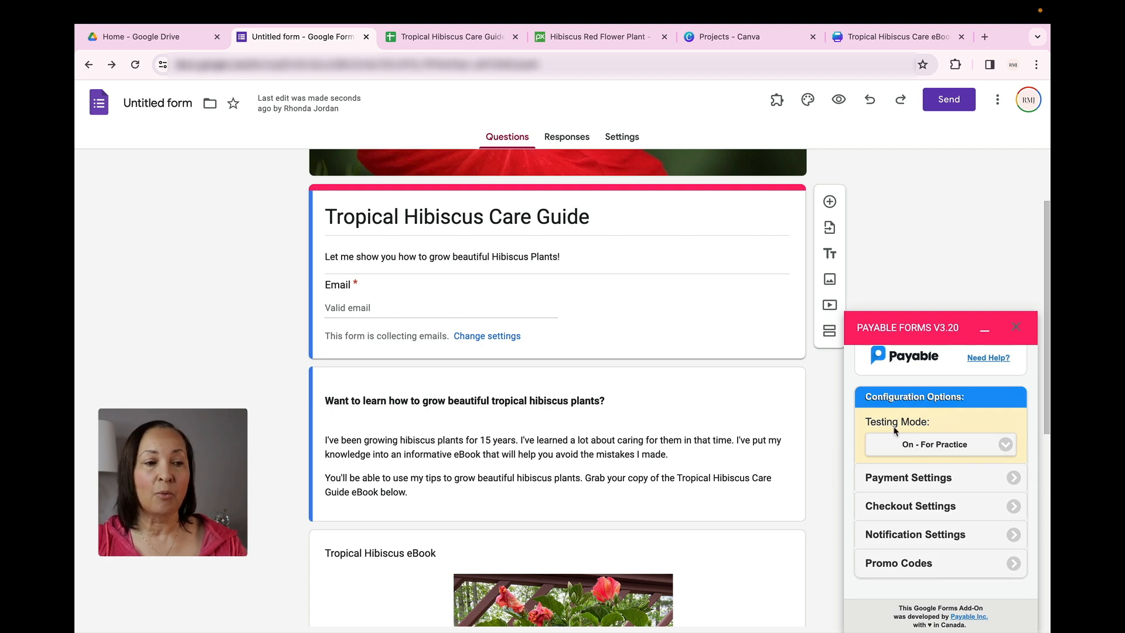
{"action": "left_click", "coordinate": [1015, 480]}
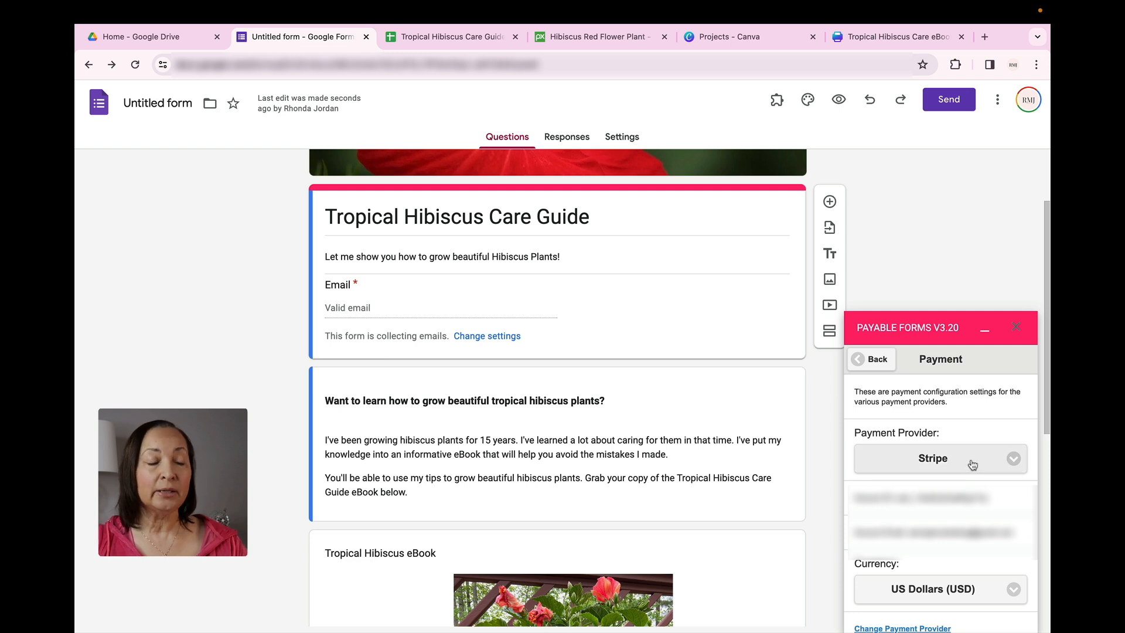
{"action": "scroll", "coordinate": [973, 465], "scroll_direction": "down", "scroll_amount": 2}
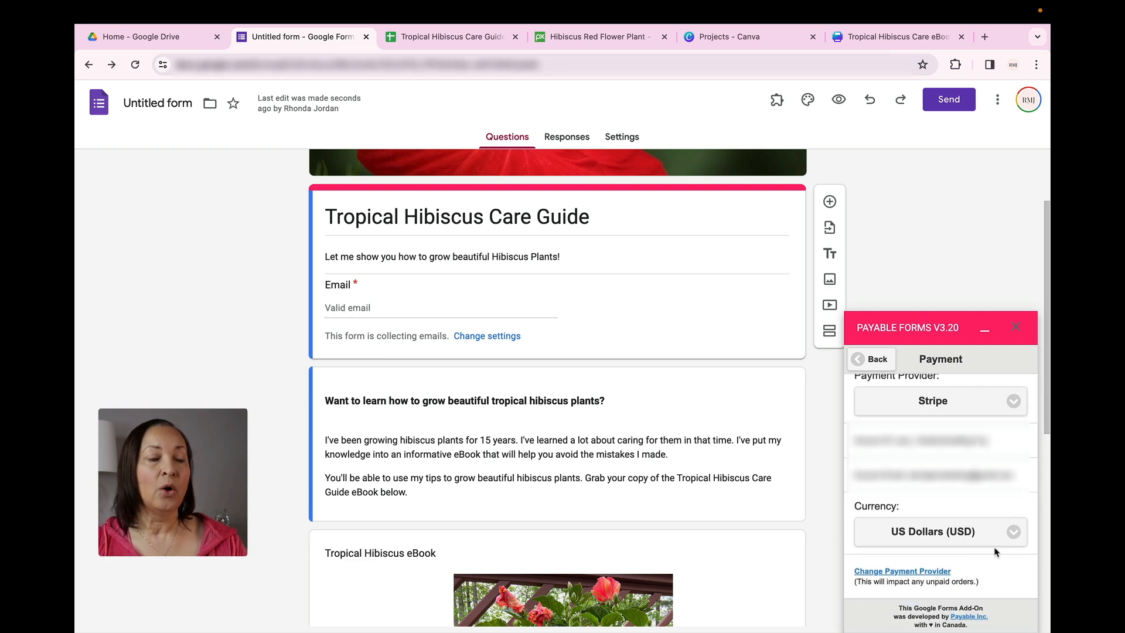
{"action": "scroll", "coordinate": [952, 389], "scroll_direction": "up", "scroll_amount": 2}
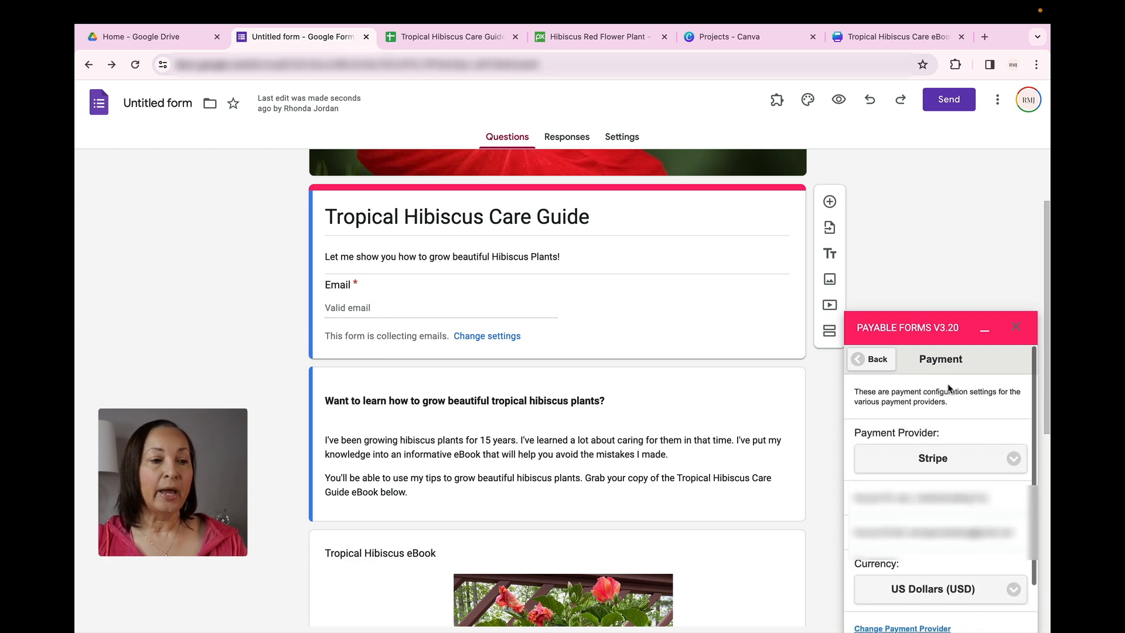
{"action": "left_click", "coordinate": [872, 359]}
{"action": "scroll", "coordinate": [952, 510], "scroll_direction": "down", "scroll_amount": 4}
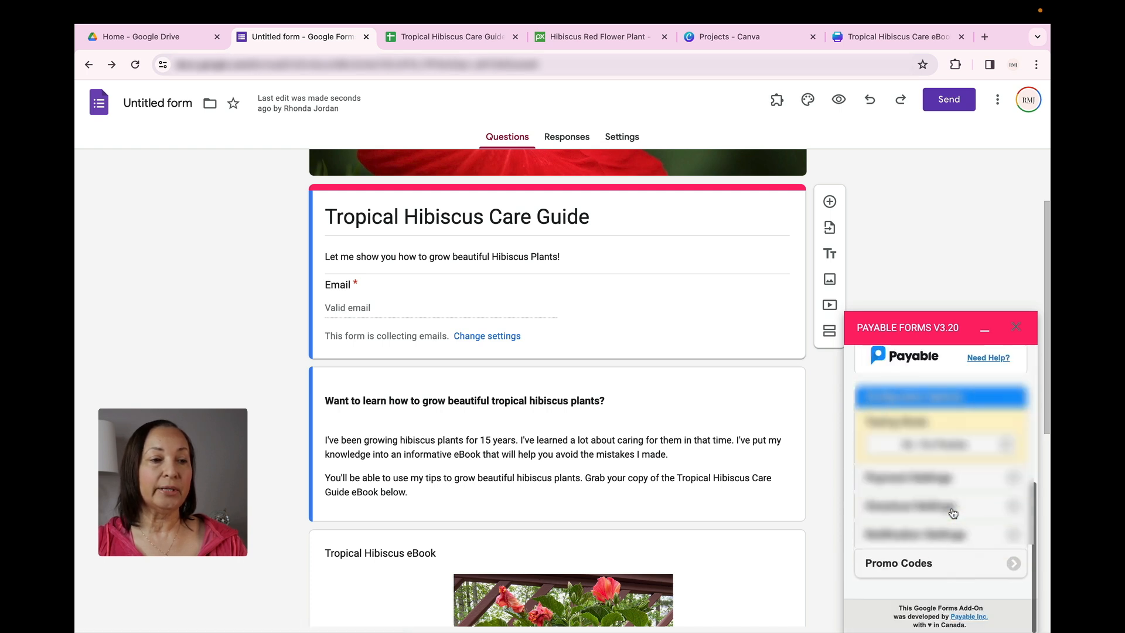
{"action": "left_click", "coordinate": [953, 511]}
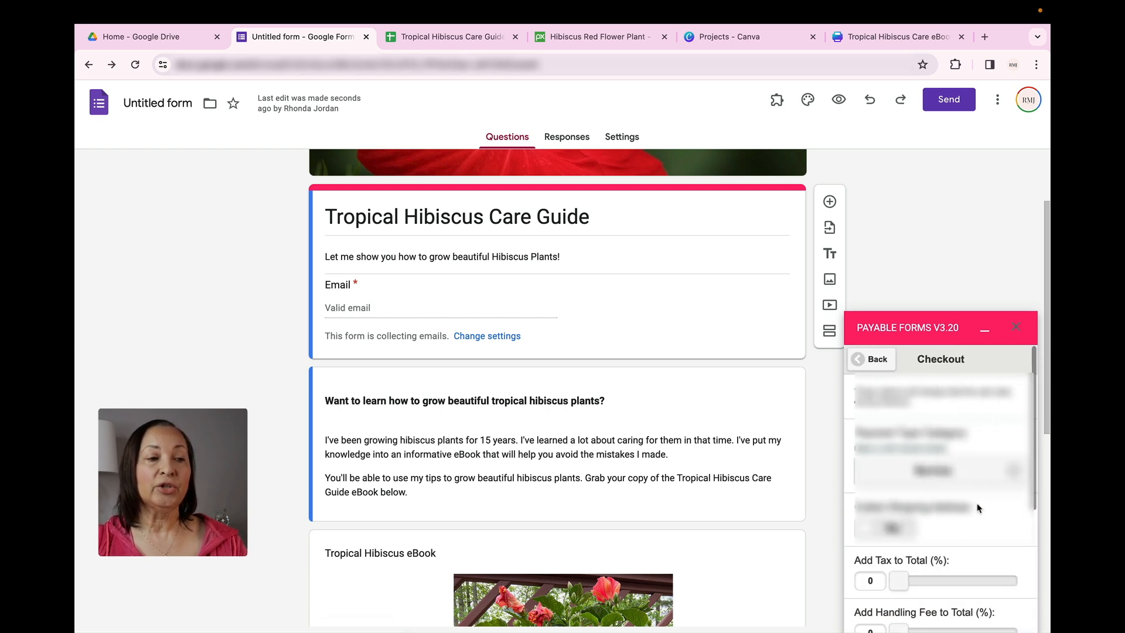
{"action": "left_click", "coordinate": [1016, 476]}
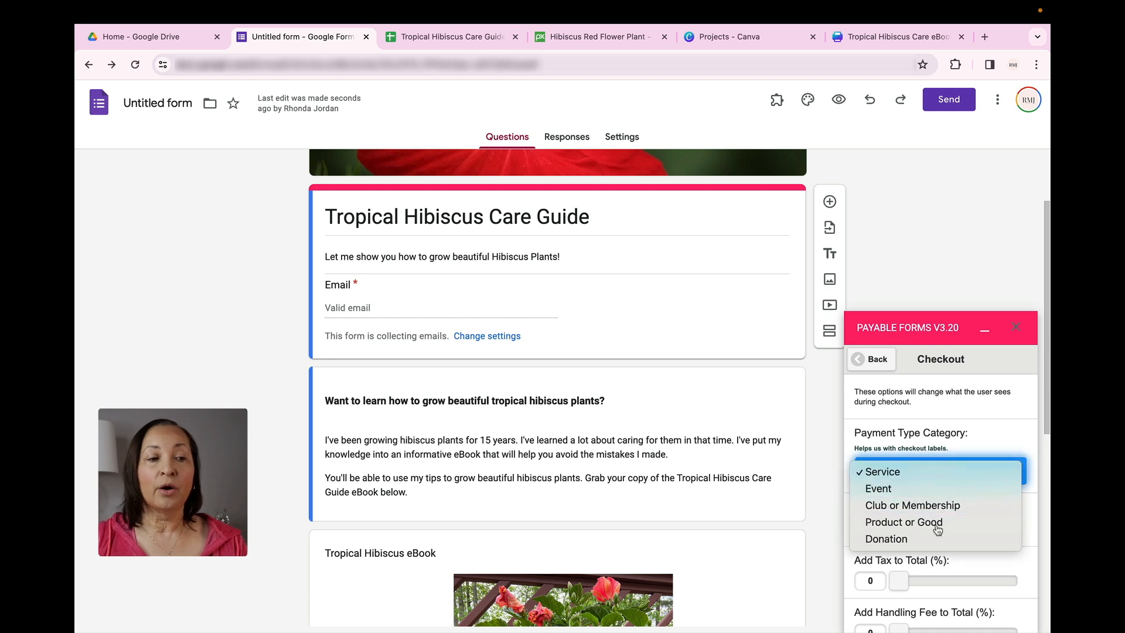
{"action": "left_click", "coordinate": [973, 518]}
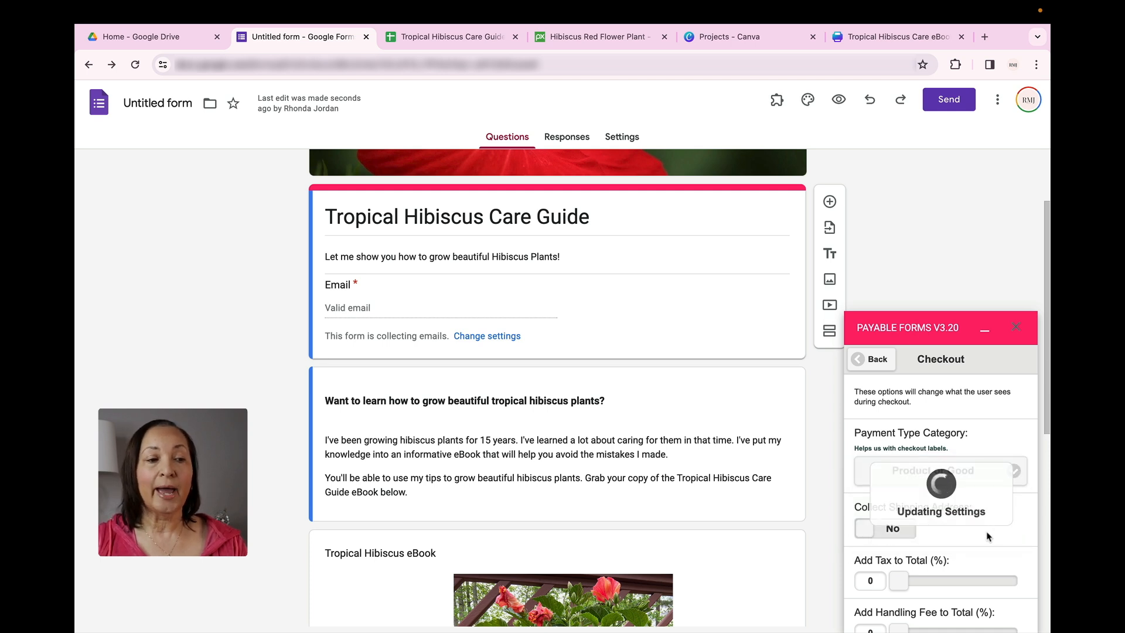
Enter the post-payment message "Thank you for your purchase! Click the link below to download your eBook:" in the checkout settings
{"action": "scroll", "coordinate": [988, 536], "scroll_direction": "down", "scroll_amount": 5}
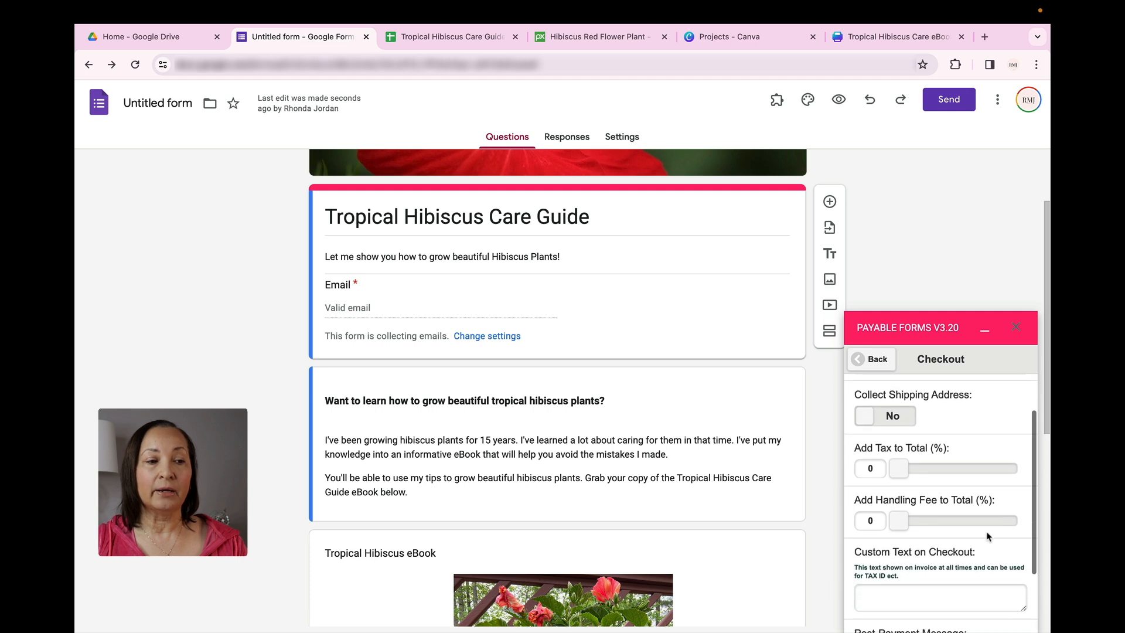
{"action": "scroll", "coordinate": [988, 537], "scroll_direction": "down", "scroll_amount": 1}
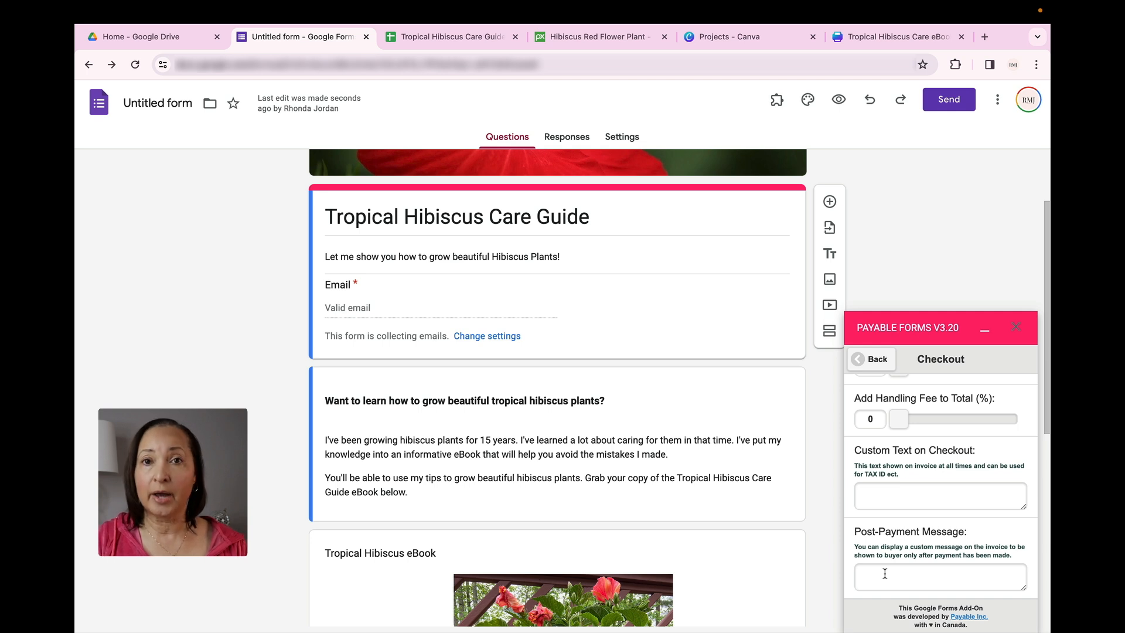
{"action": "left_click", "coordinate": [885, 574]}
{"action": "type", "text": "Thank you for your purchase! Click the link below to download your eBook:"}
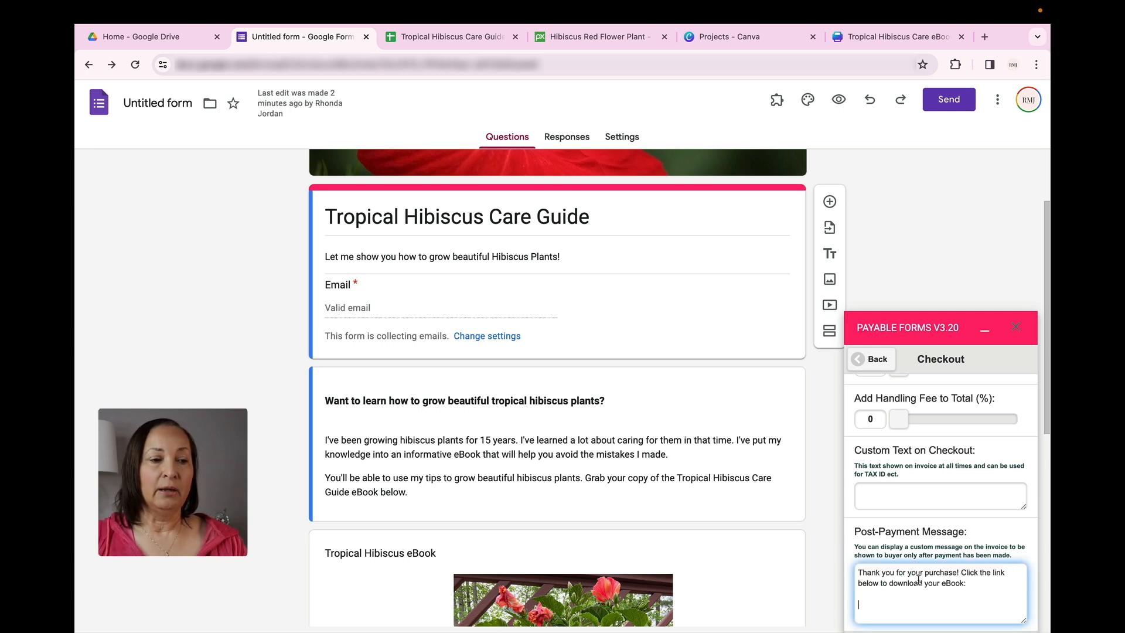
{"action": "scroll", "coordinate": [918, 580], "scroll_direction": "up", "scroll_amount": 1}
{"action": "scroll", "coordinate": [918, 580], "scroll_direction": "down", "scroll_amount": 2}
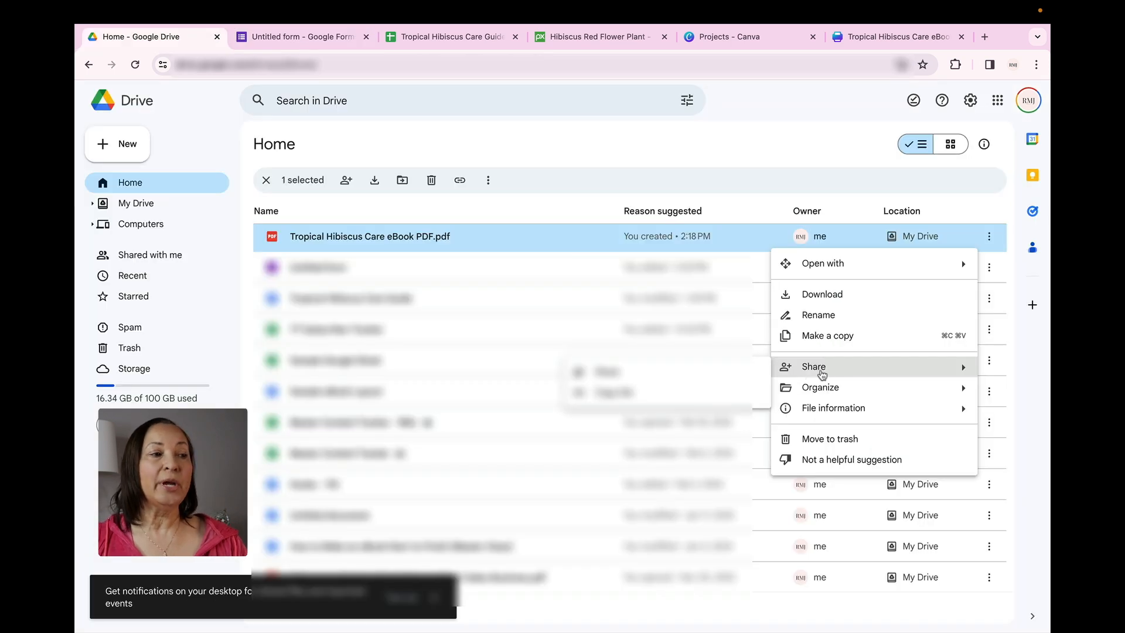
Copy the share link of Tropical Hibiscus Care eBook PDF.pdf from Google Drive, add it below the post-payment message, and leave the checkout settings
{"action": "left_click", "coordinate": [815, 175]}
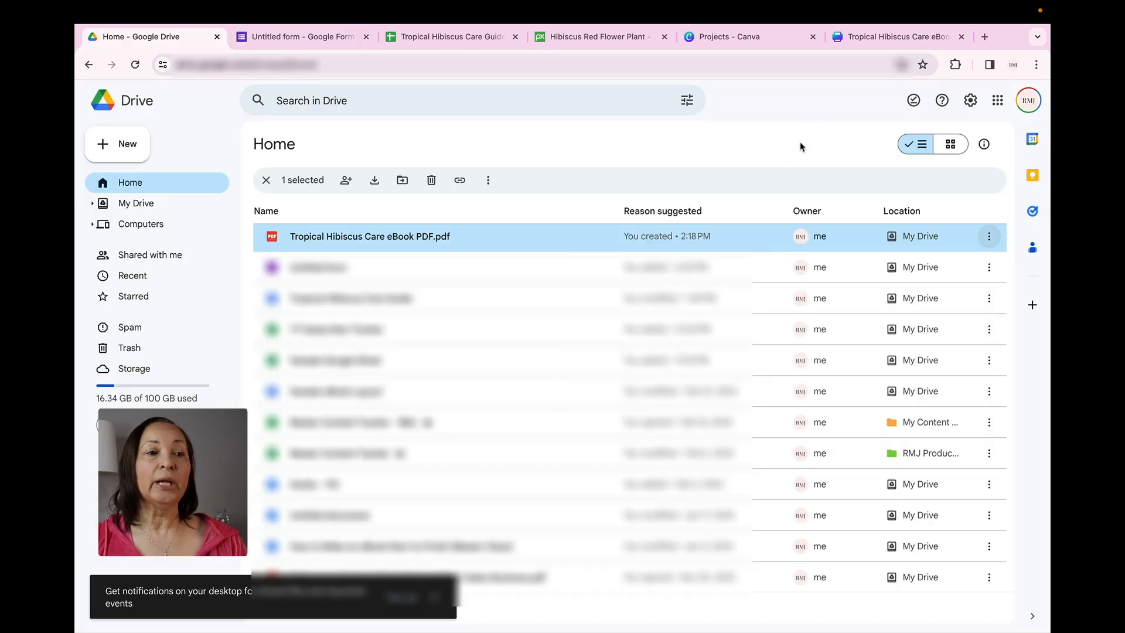
{"action": "left_click", "coordinate": [990, 239]}
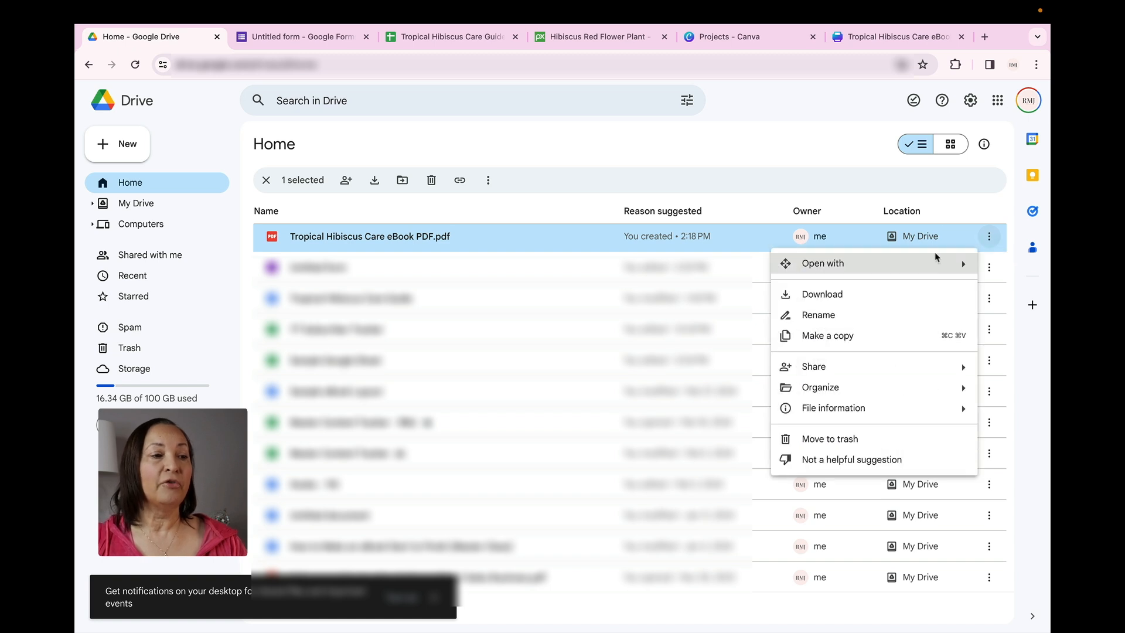
{"action": "mouse_move", "coordinate": [854, 367]}
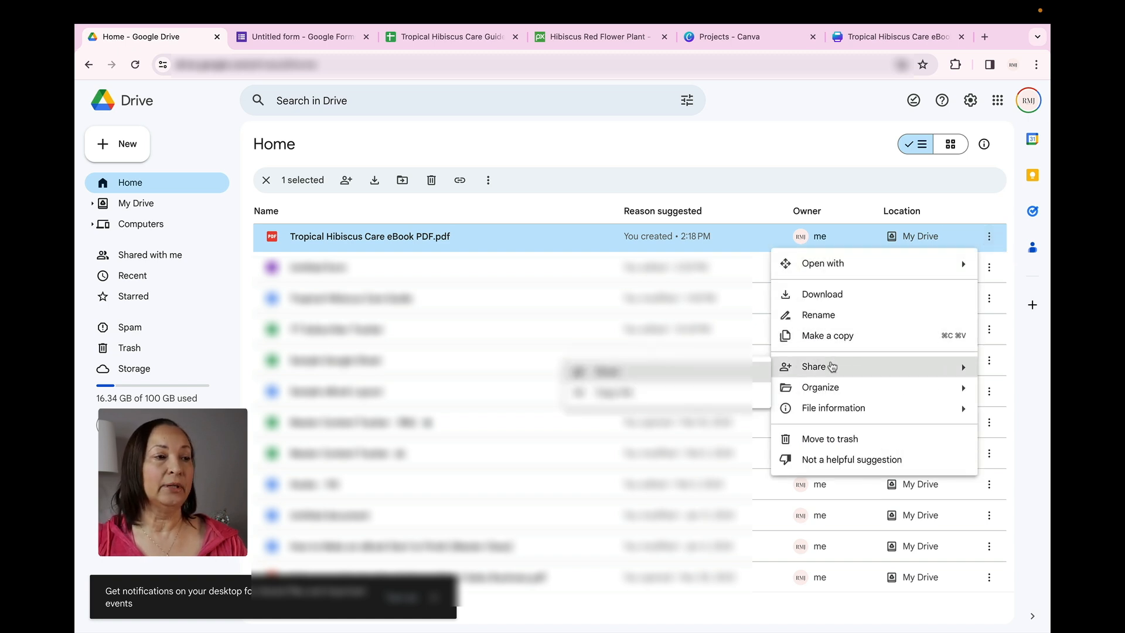
{"action": "left_click", "coordinate": [604, 399]}
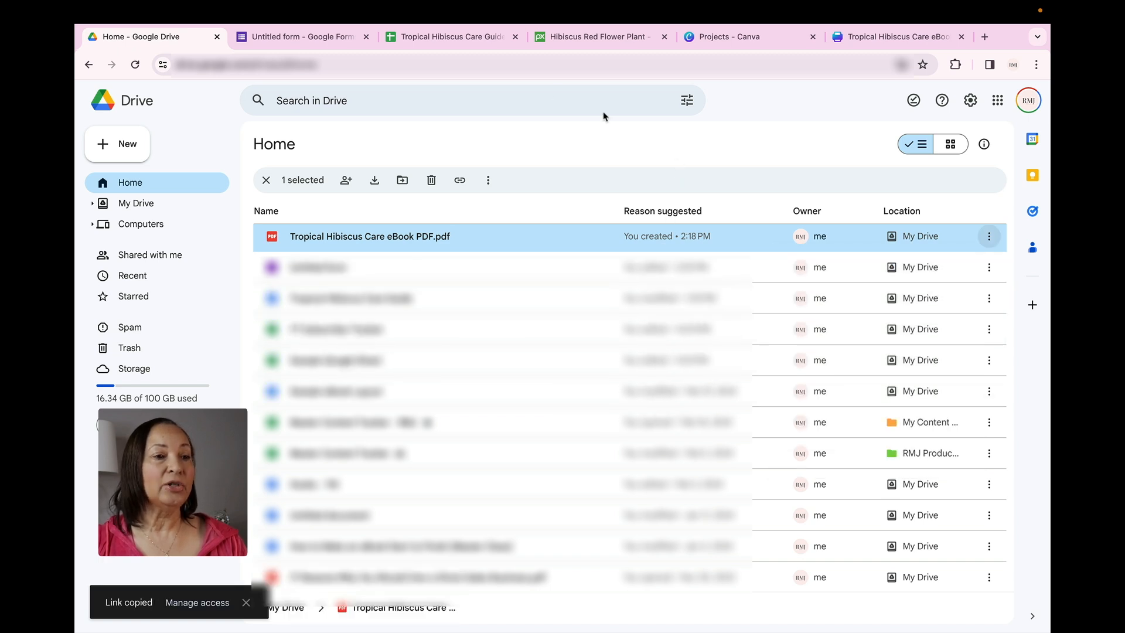
{"action": "left_click", "coordinate": [300, 33]}
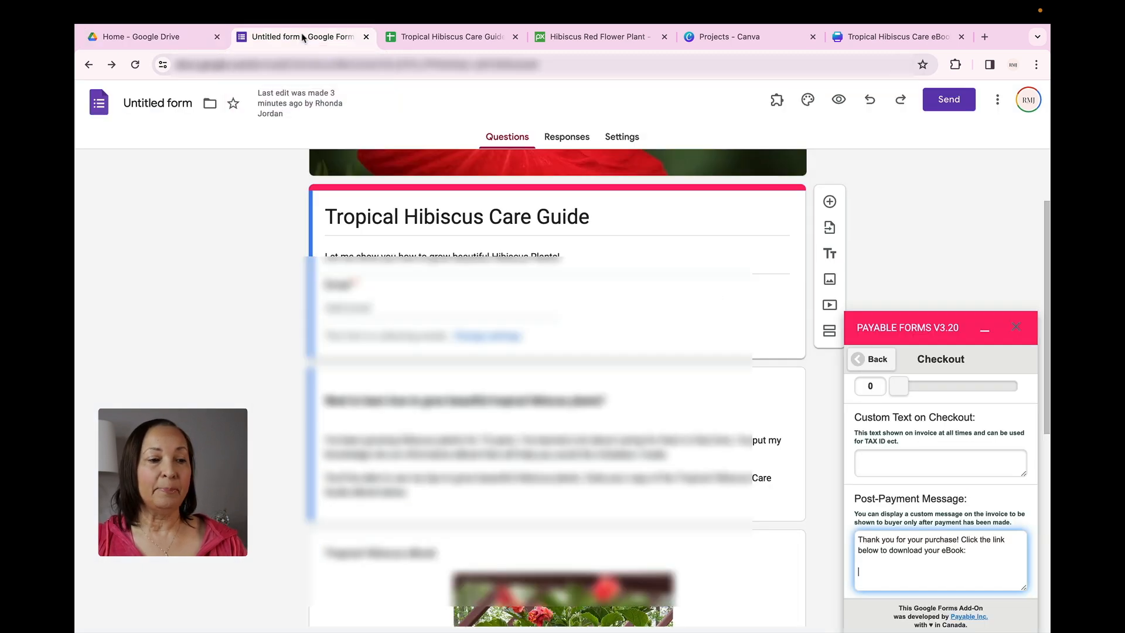
{"action": "left_click", "coordinate": [865, 572]}
{"action": "key", "text": "super+v"}
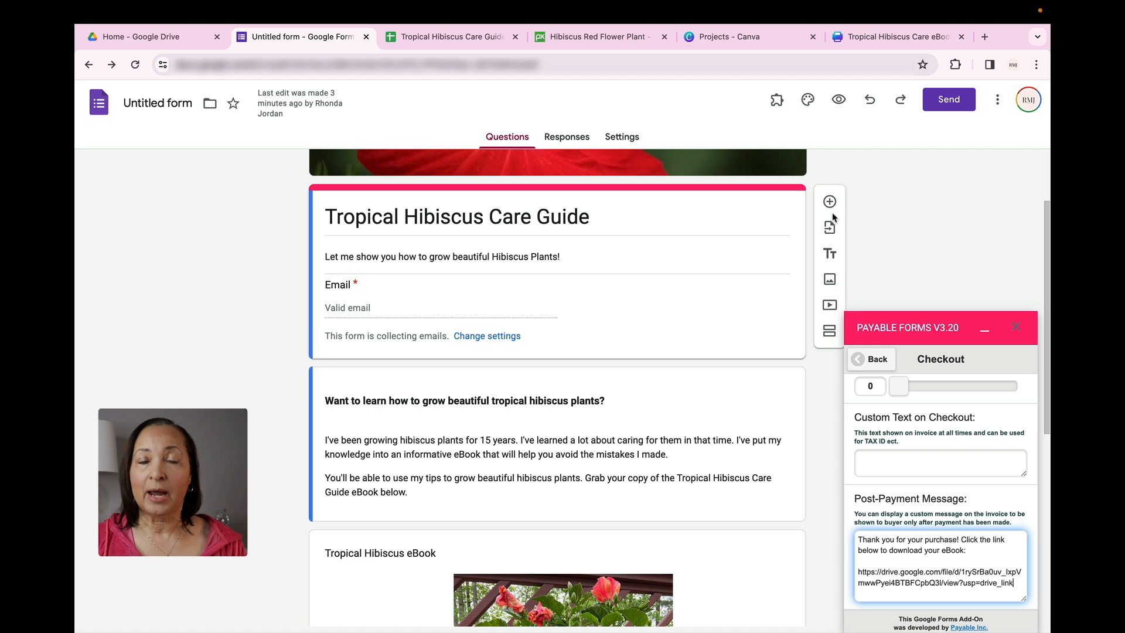
{"action": "scroll", "coordinate": [1000, 439], "scroll_direction": "down", "scroll_amount": 1}
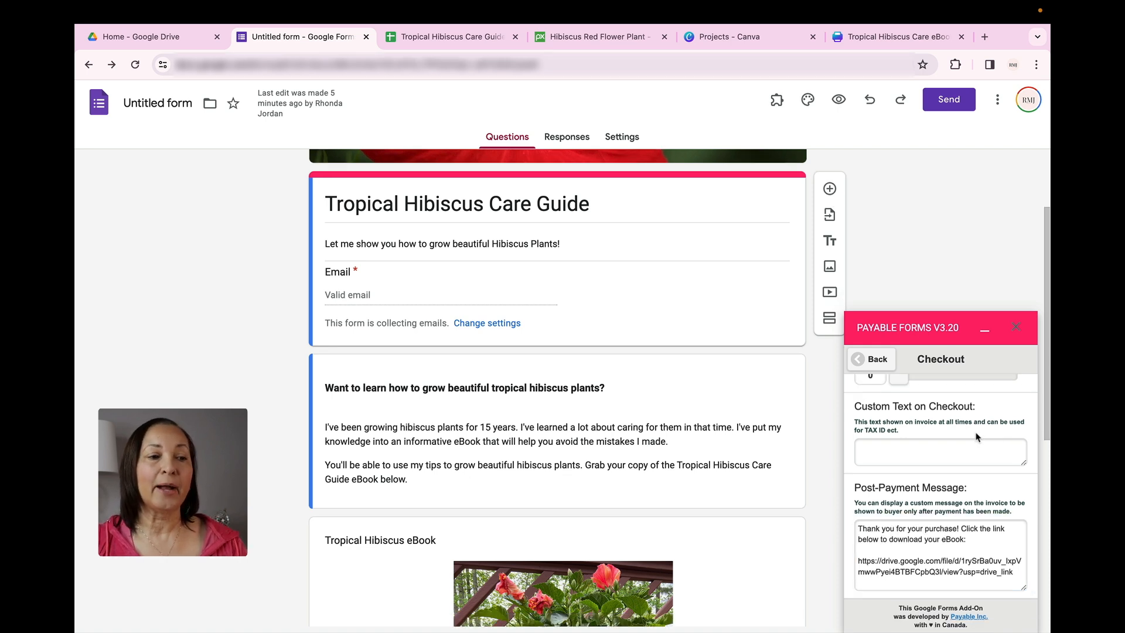
{"action": "left_click", "coordinate": [860, 362]}
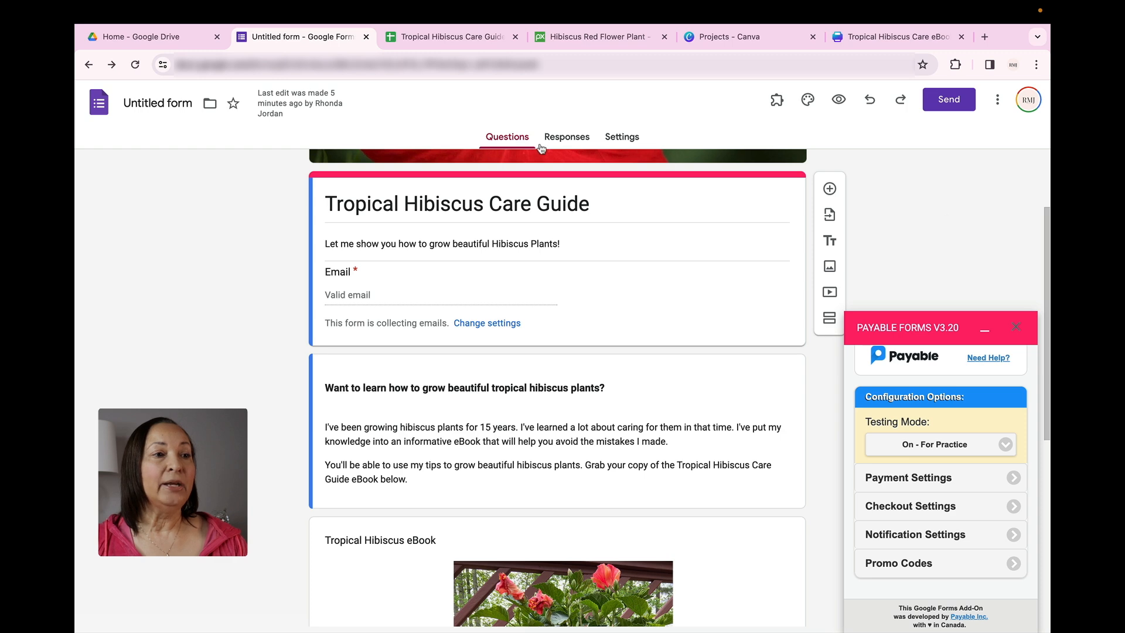
Check the whole form in preview, and back in the editor rename the form file as Tropical Hibiscus Care Guide
{"action": "left_click", "coordinate": [840, 100]}
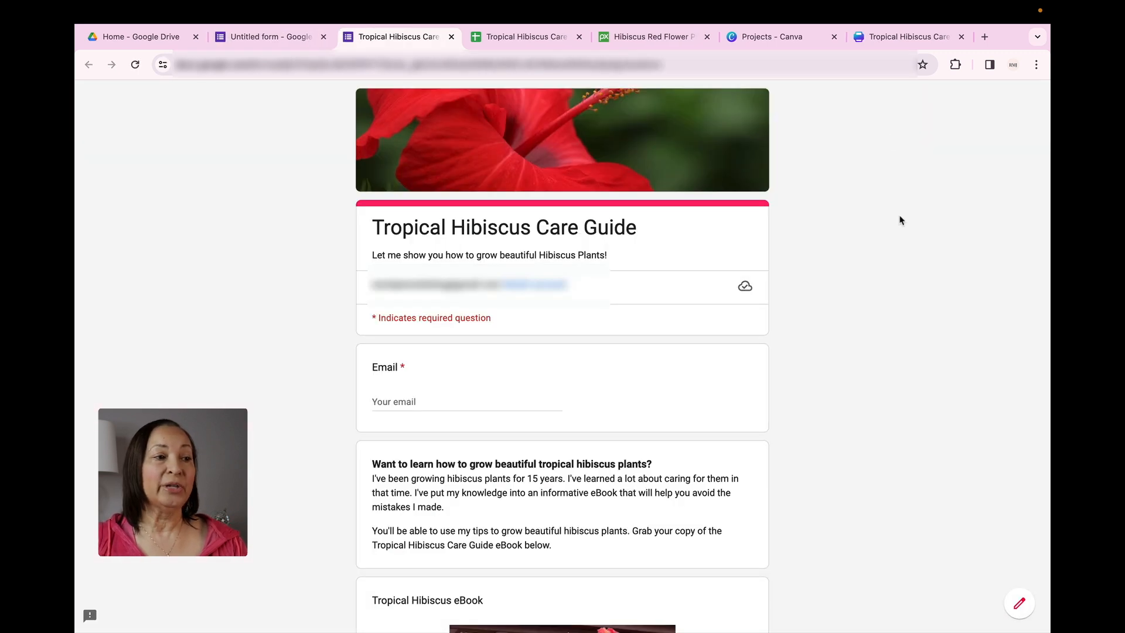
{"action": "scroll", "coordinate": [901, 219], "scroll_direction": "down", "scroll_amount": 8}
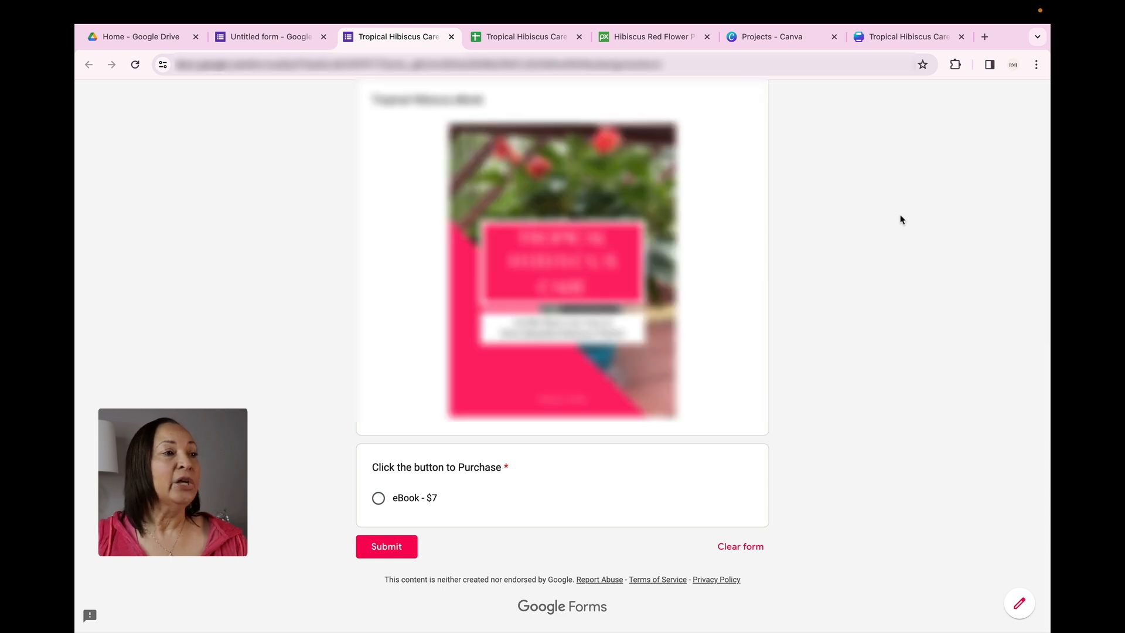
{"action": "scroll", "coordinate": [901, 220], "scroll_direction": "up", "scroll_amount": 9}
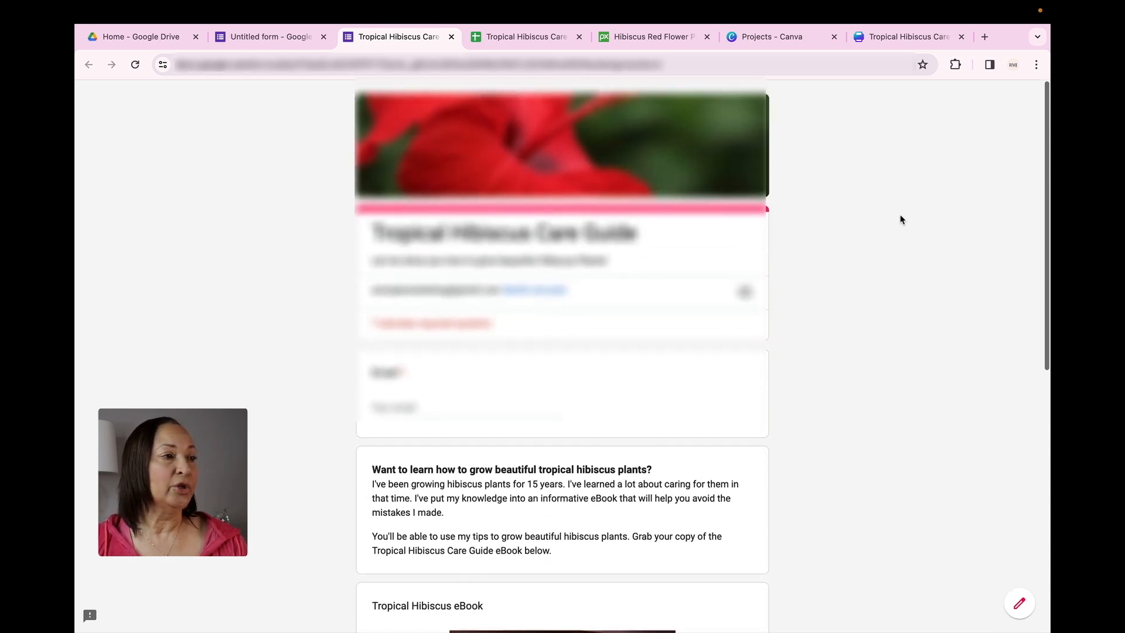
{"action": "left_click", "coordinate": [284, 39]}
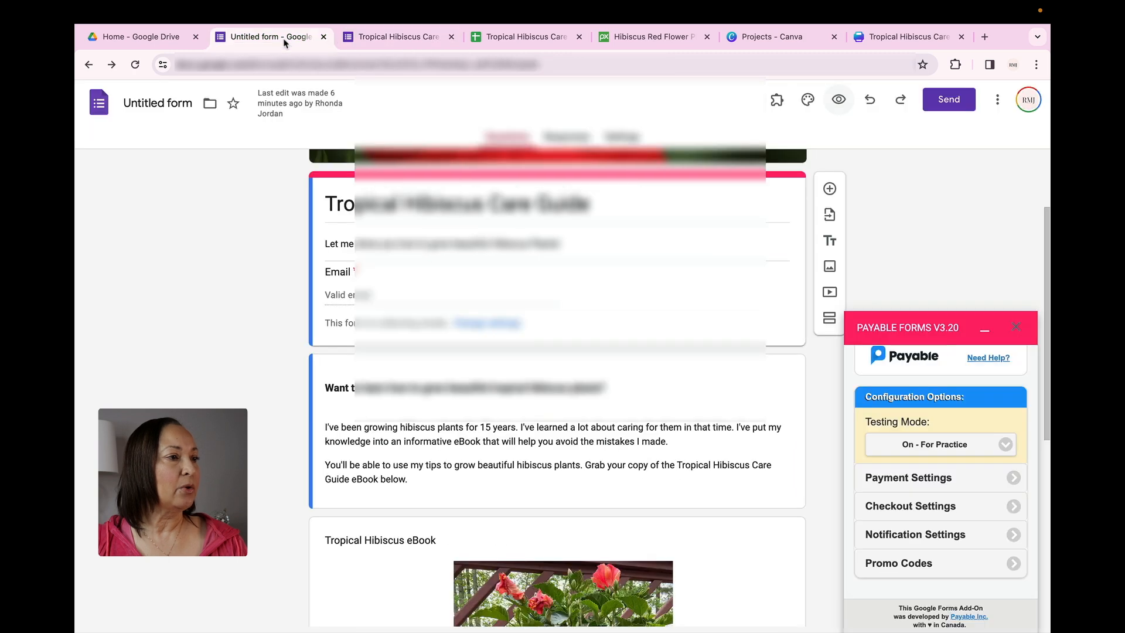
{"action": "left_click", "coordinate": [180, 103]}
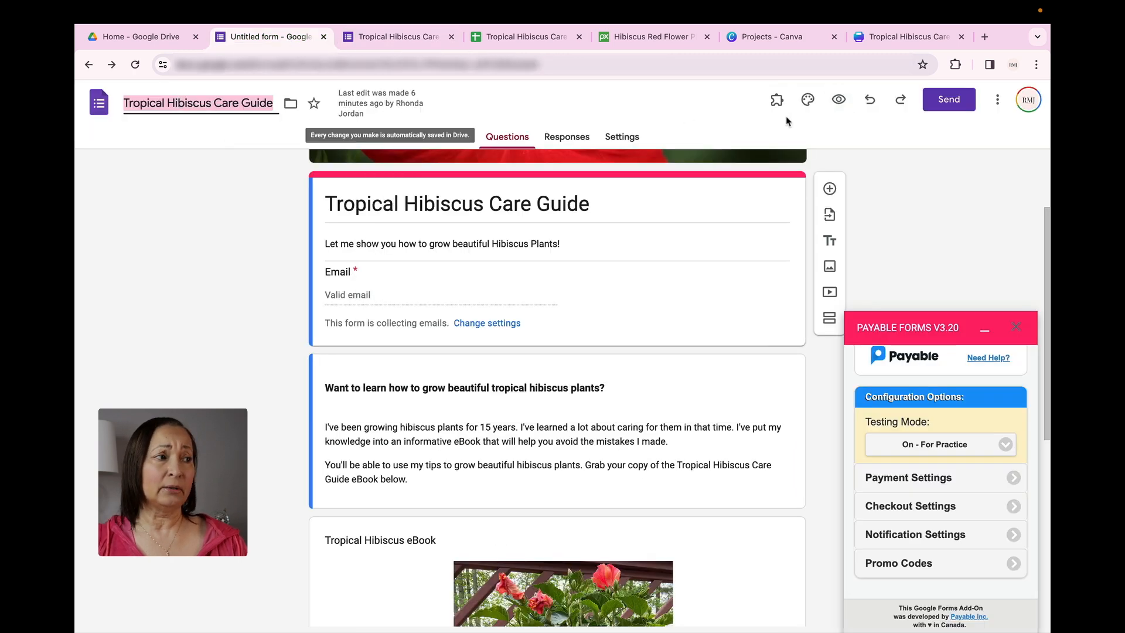
Review the form in preview, from the header and email field through the eBook image to the purchase question
{"action": "left_click", "coordinate": [920, 204]}
{"action": "scroll", "coordinate": [985, 271], "scroll_direction": "up", "scroll_amount": 2}
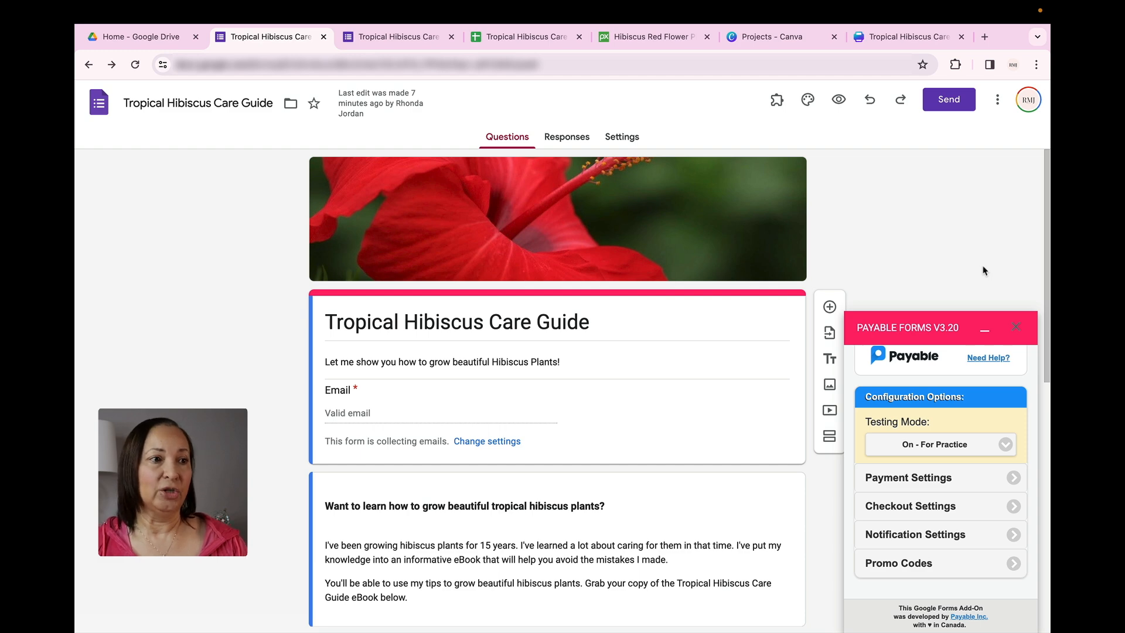
{"action": "left_click", "coordinate": [838, 100]}
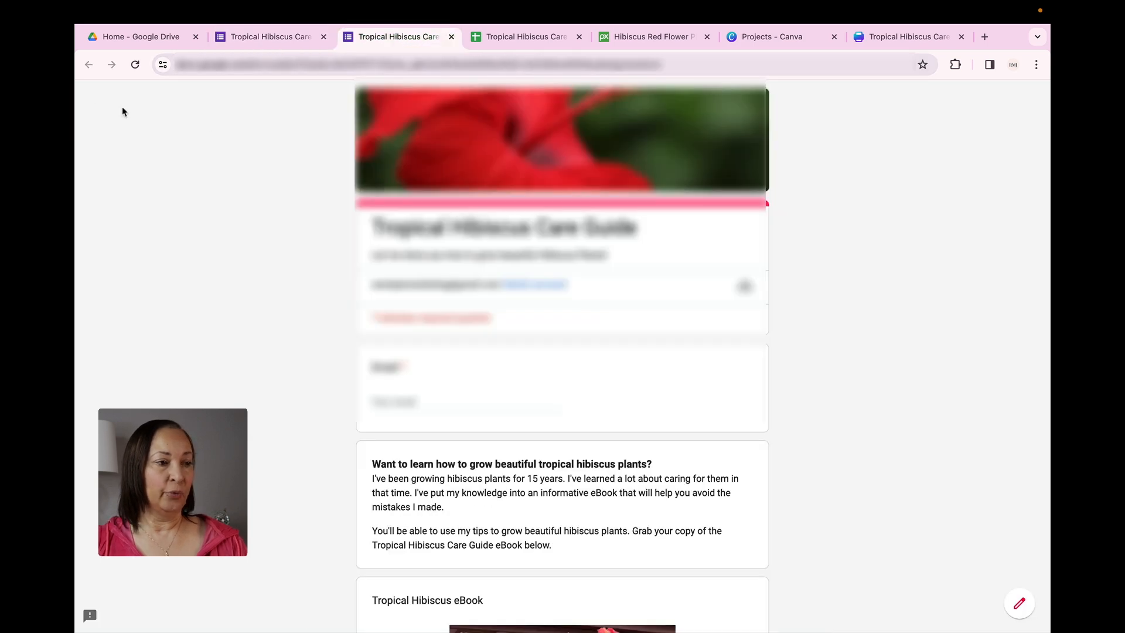
{"action": "left_click", "coordinate": [135, 65]}
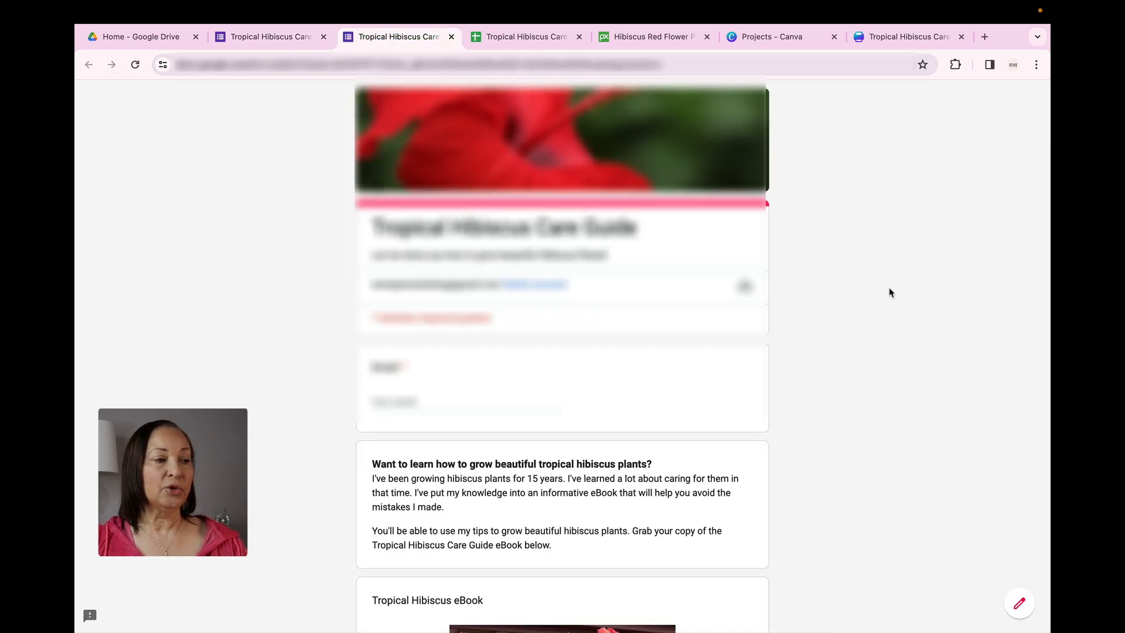
{"action": "scroll", "coordinate": [890, 292], "scroll_direction": "down", "scroll_amount": 8}
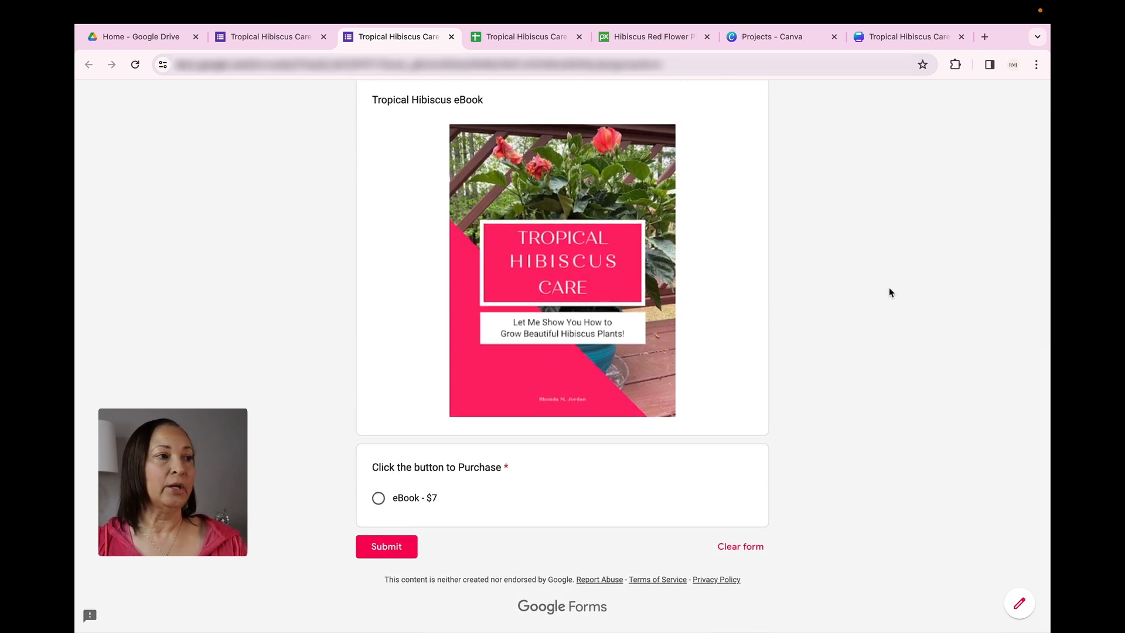
{"action": "scroll", "coordinate": [890, 293], "scroll_direction": "up", "scroll_amount": 8}
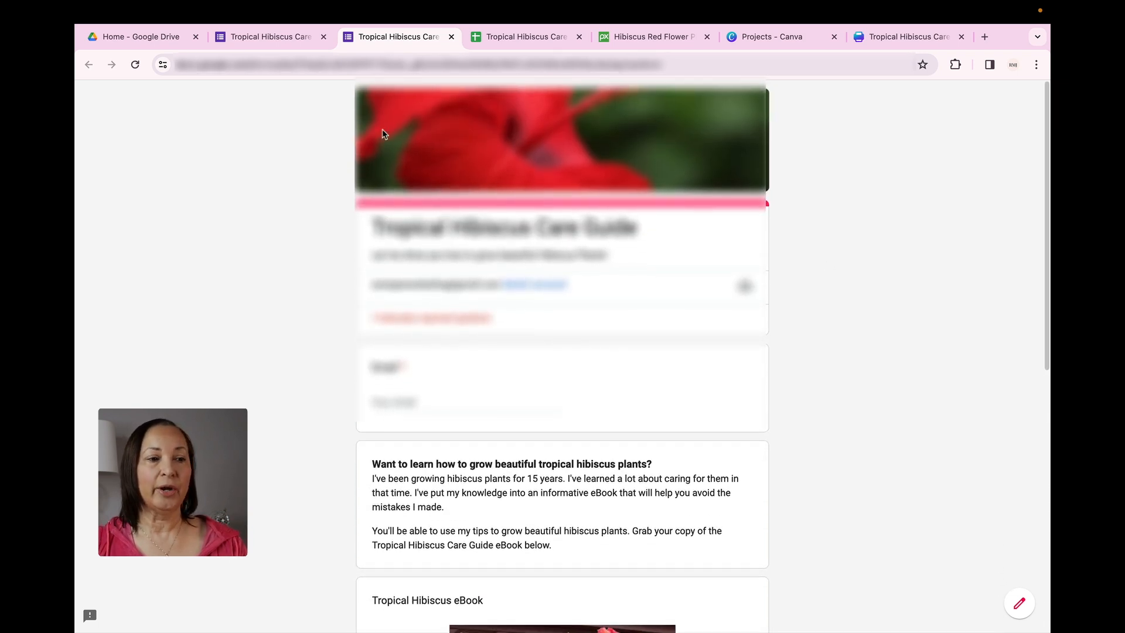
{"action": "left_click", "coordinate": [271, 37]}
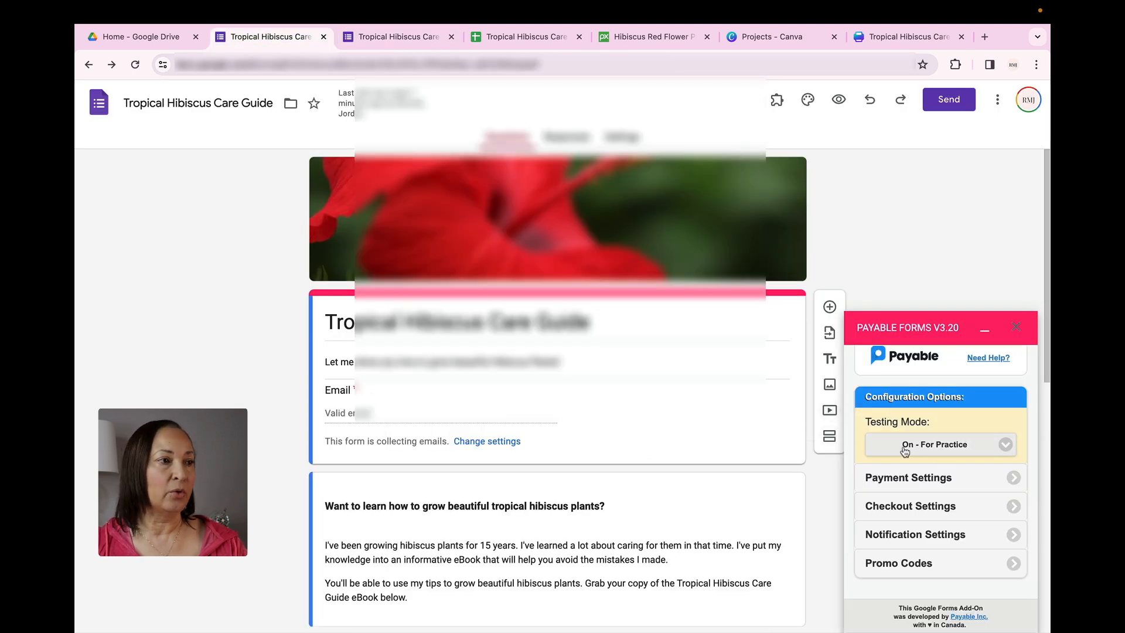
{"action": "left_click", "coordinate": [840, 98]}
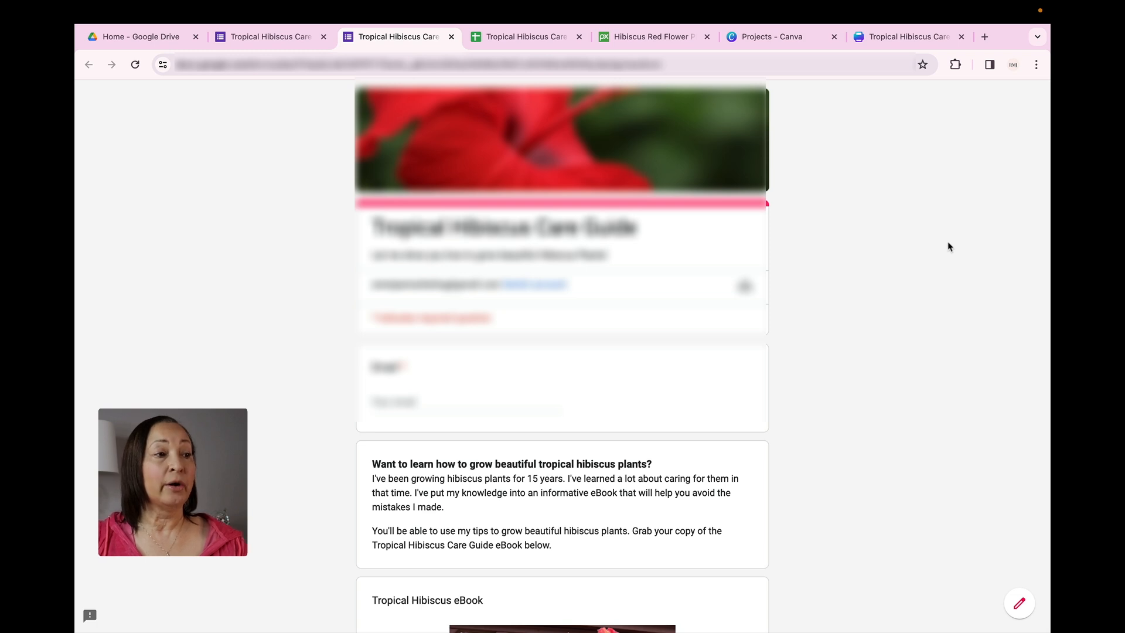
{"action": "scroll", "coordinate": [950, 247], "scroll_direction": "down", "scroll_amount": 4}
{"action": "scroll", "coordinate": [950, 247], "scroll_direction": "down", "scroll_amount": 3}
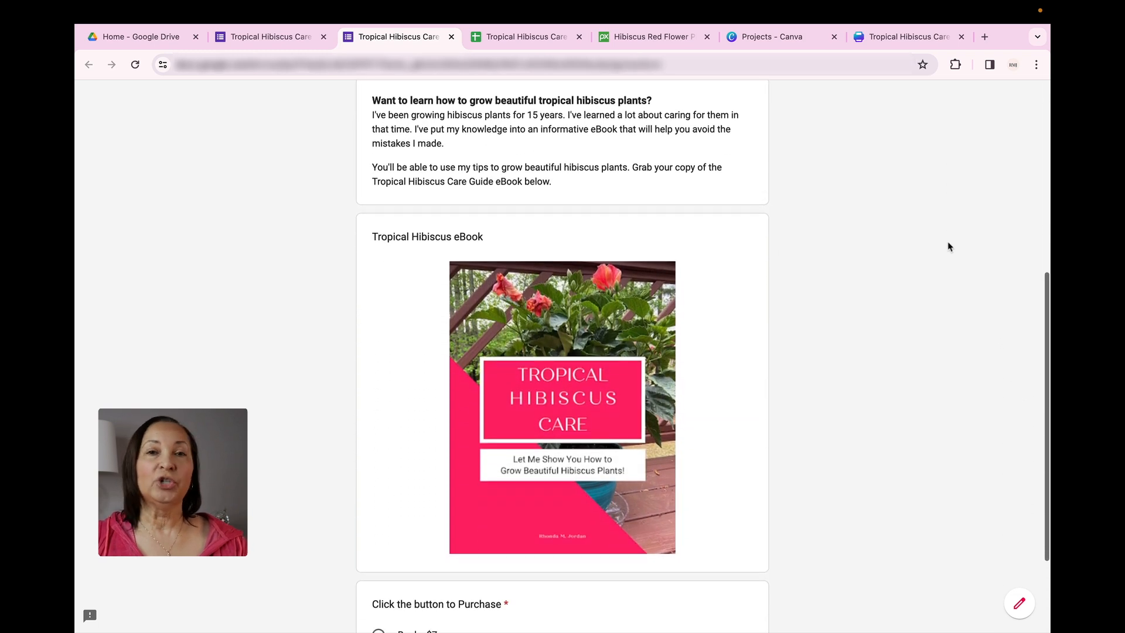
{"action": "scroll", "coordinate": [950, 247], "scroll_direction": "up", "scroll_amount": 5}
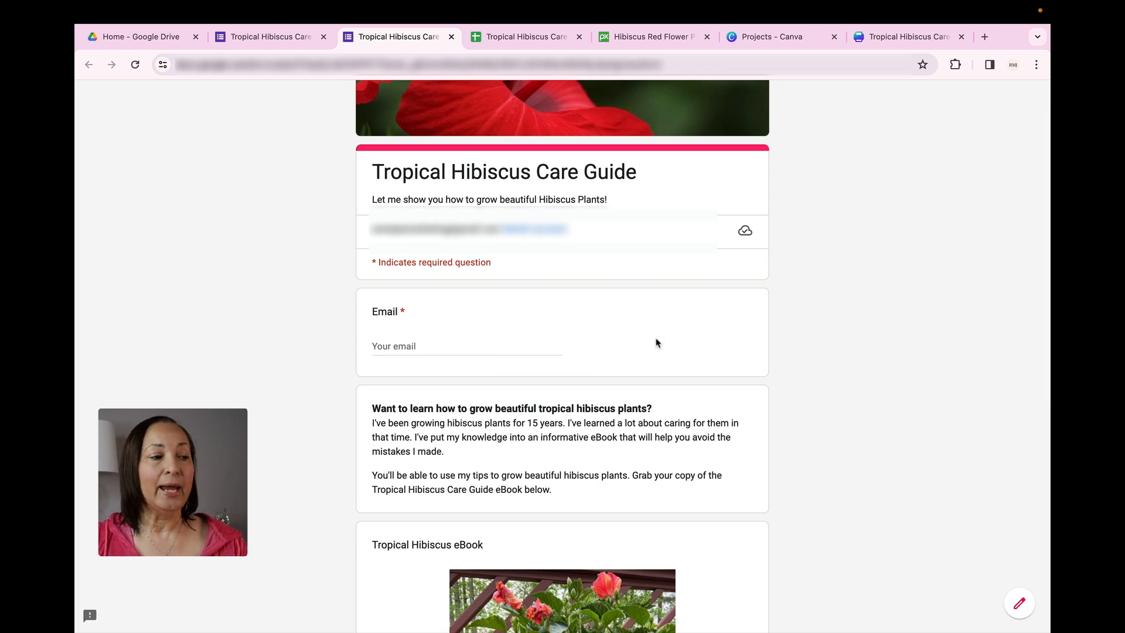
{"action": "scroll", "coordinate": [730, 344], "scroll_direction": "down", "scroll_amount": 8}
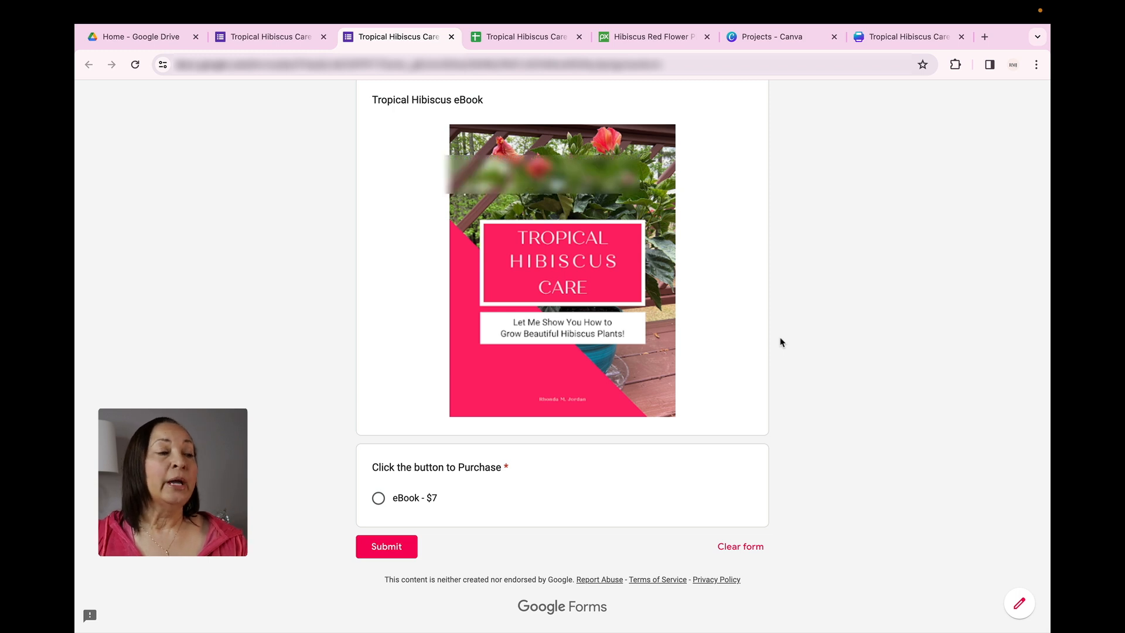
{"action": "scroll", "coordinate": [780, 342], "scroll_direction": "up", "scroll_amount": 6}
{"action": "scroll", "coordinate": [780, 342], "scroll_direction": "up", "scroll_amount": 1}
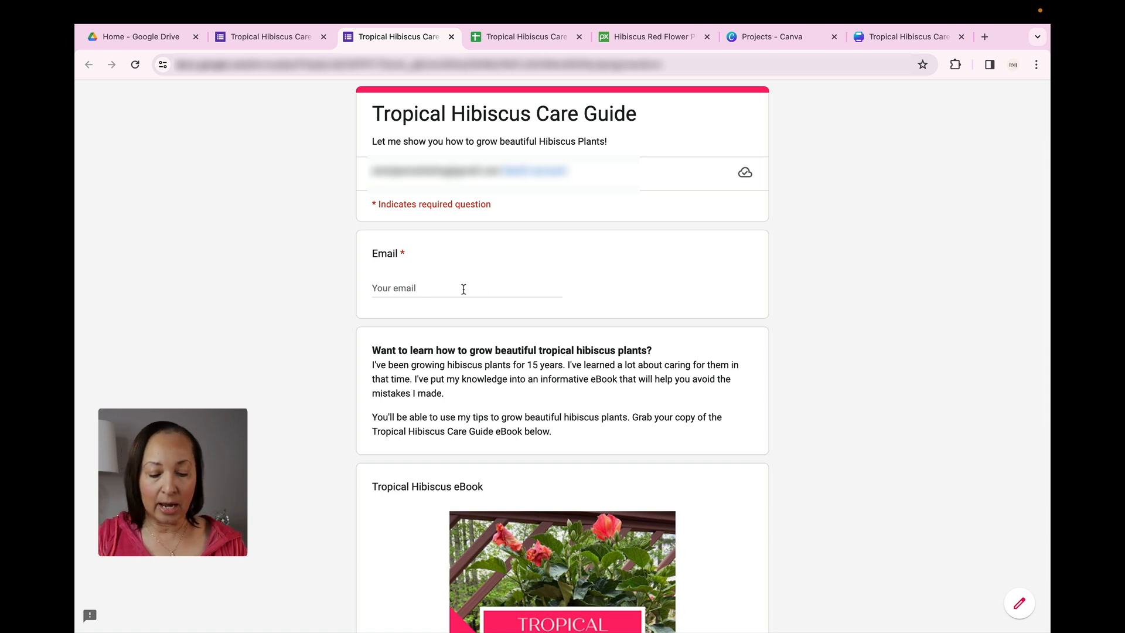
Fill in the required email field of the previewed form with a sample e-mail address
{"action": "left_click", "coordinate": [445, 286]}
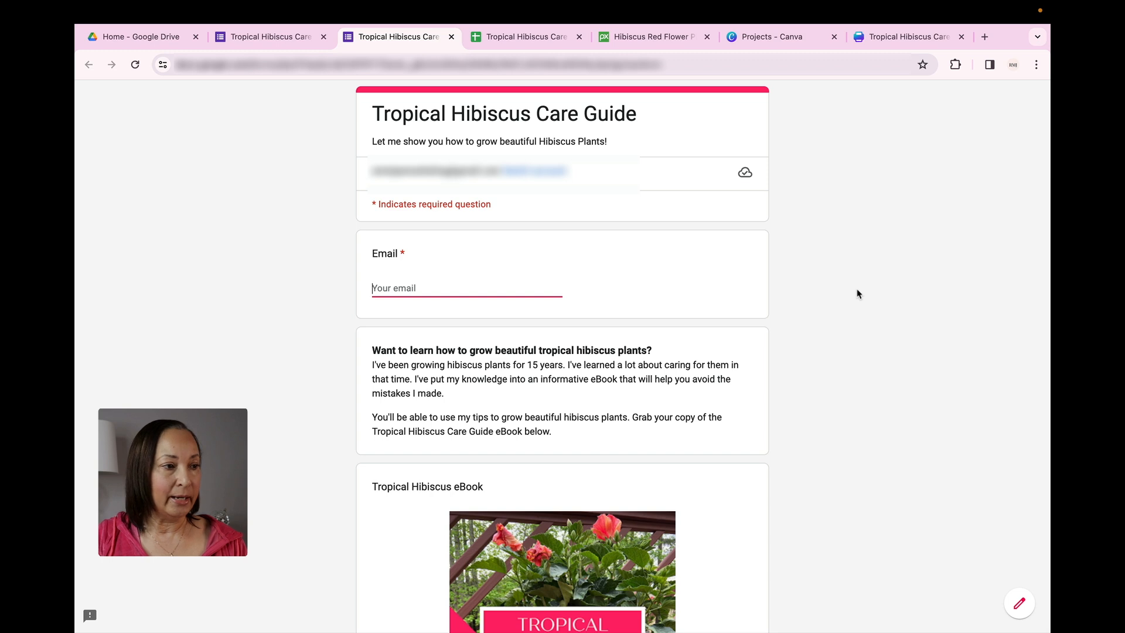
{"action": "type", "text": "mynm"}
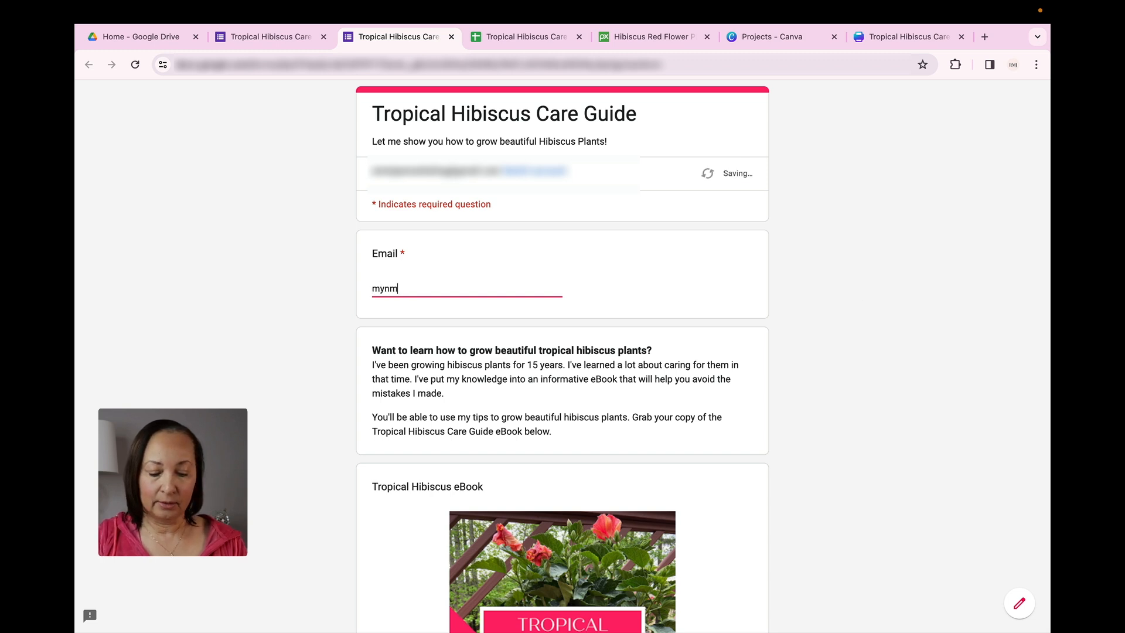
{"action": "key", "text": "BackSpace"}
{"action": "type", "text": "ame@gmail"}
{"action": "type", "text": ".com"}
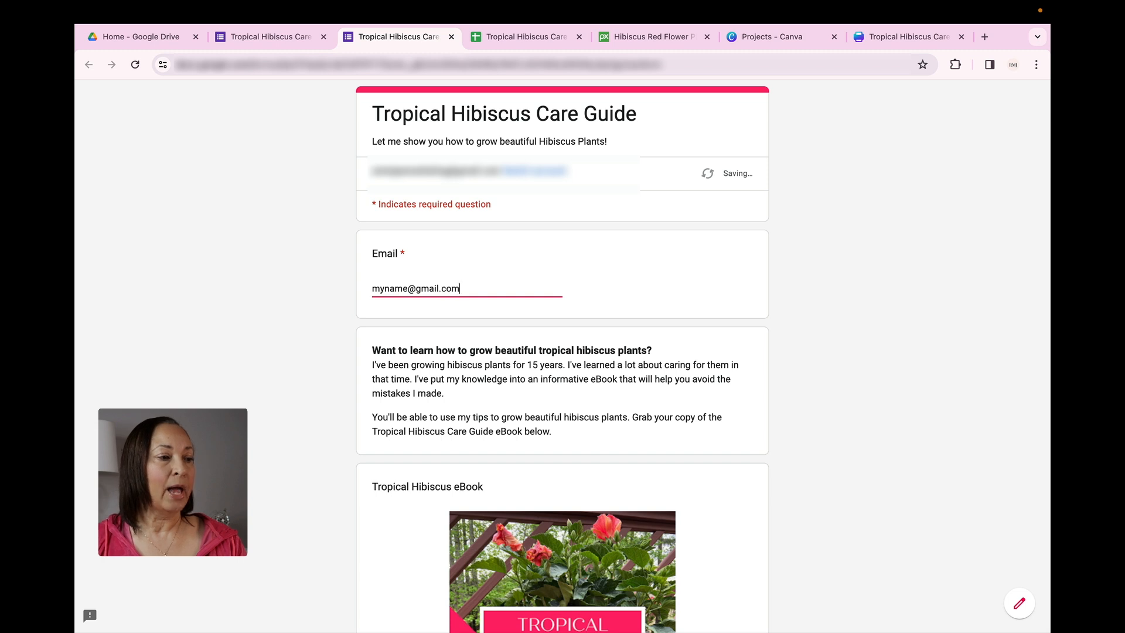
Select the eBook - $7 purchase option, submit the form, and continue to the Payable checkout page
{"action": "scroll", "coordinate": [862, 291], "scroll_direction": "down", "scroll_amount": 7}
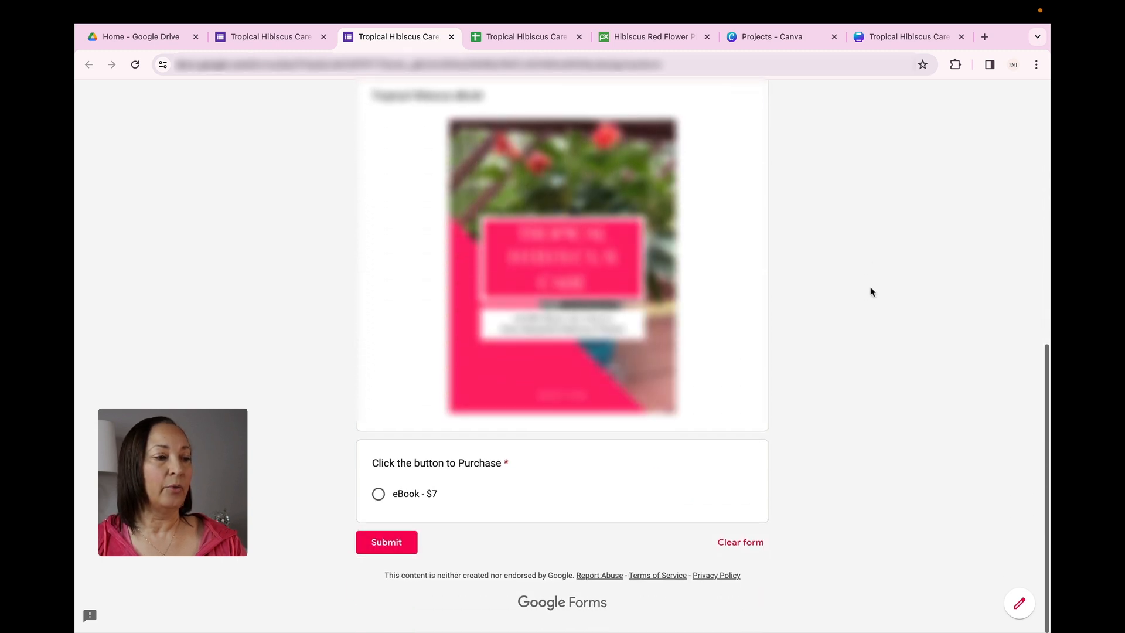
{"action": "left_click", "coordinate": [378, 498]}
{"action": "left_click", "coordinate": [391, 549]}
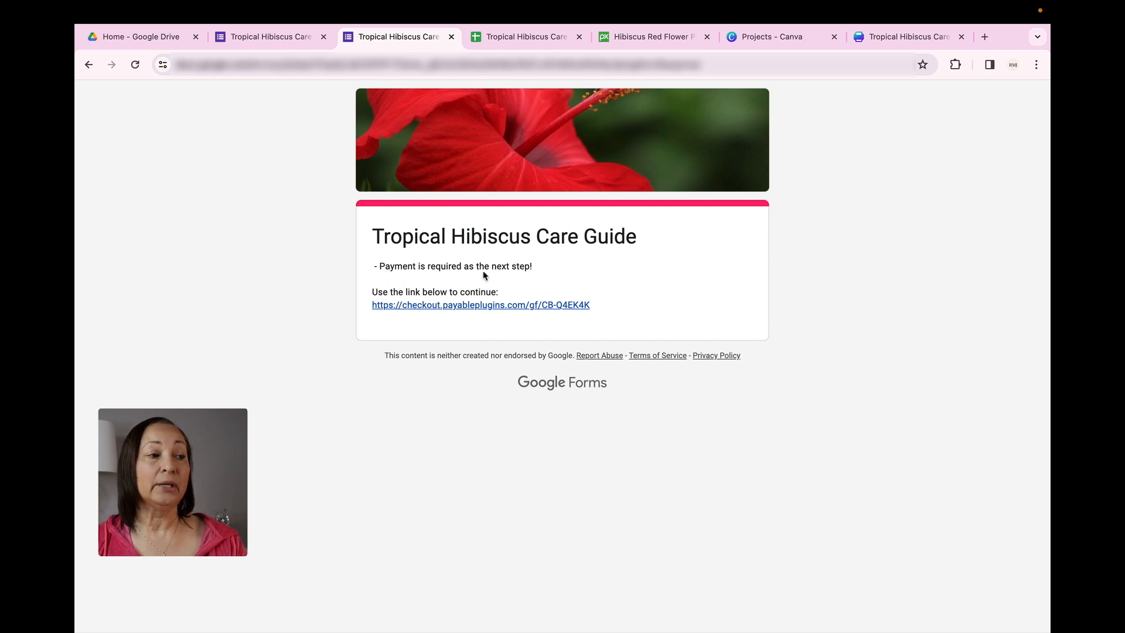
{"action": "left_click", "coordinate": [482, 306]}
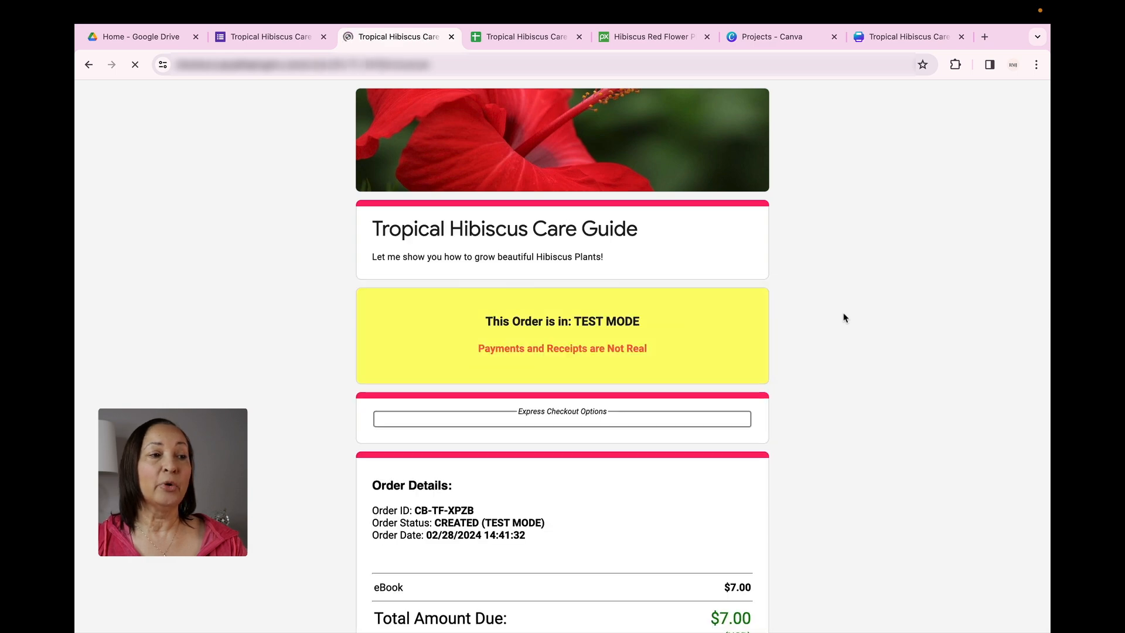
Copy the Visa test card number from the checkout page's test card list and paste it into the card number field
{"action": "scroll", "coordinate": [844, 317], "scroll_direction": "down", "scroll_amount": 2}
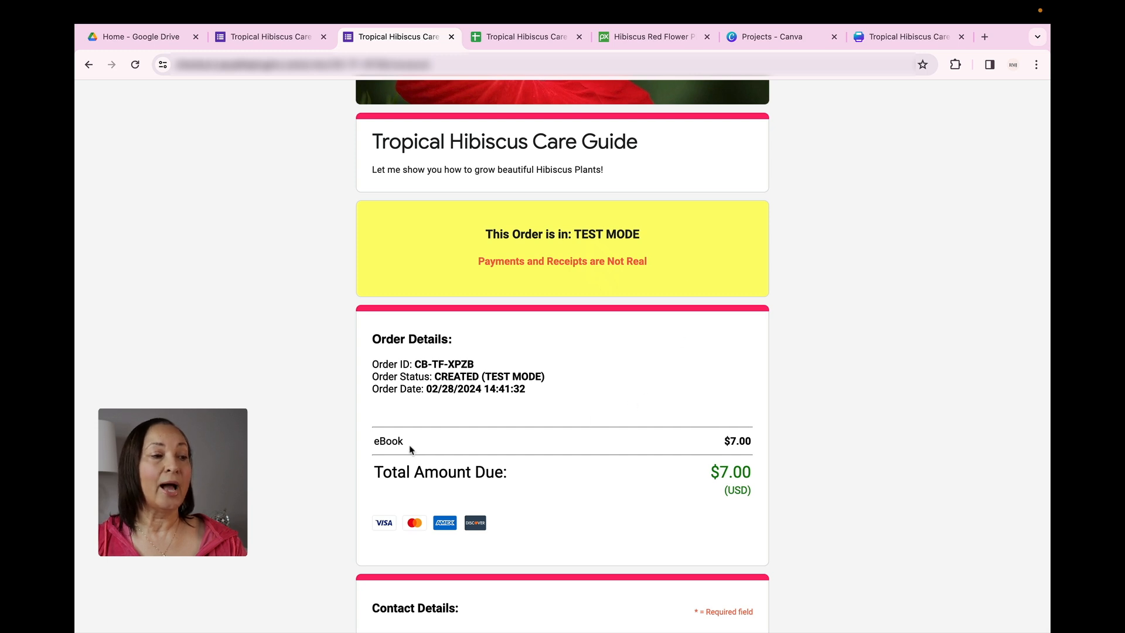
{"action": "scroll", "coordinate": [724, 452], "scroll_direction": "down", "scroll_amount": 4}
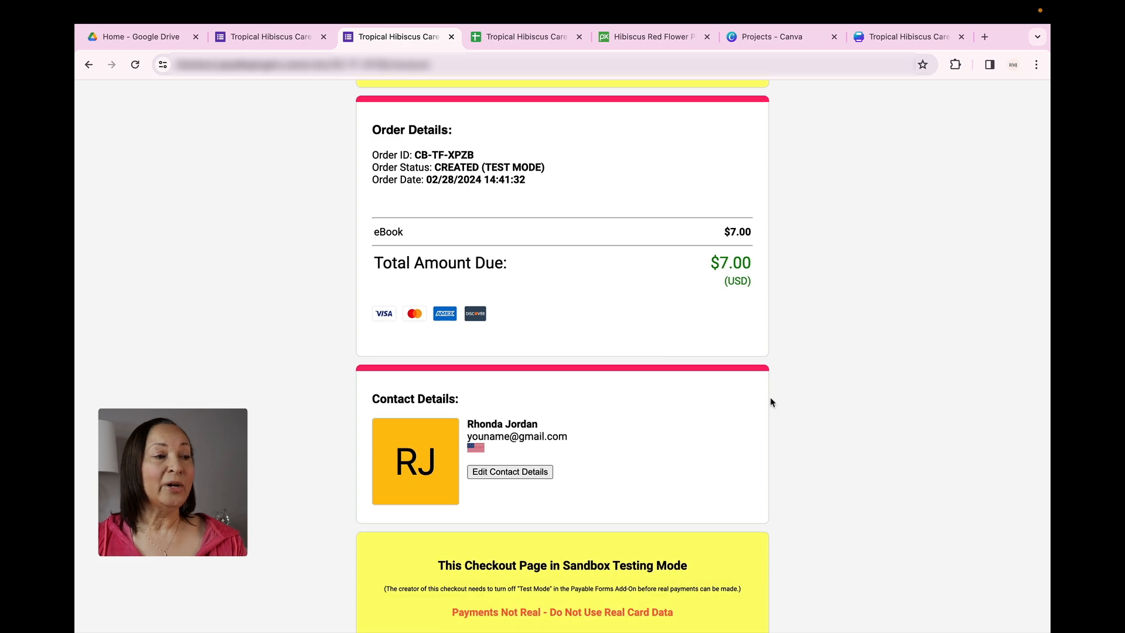
{"action": "scroll", "coordinate": [772, 402], "scroll_direction": "down", "scroll_amount": 4}
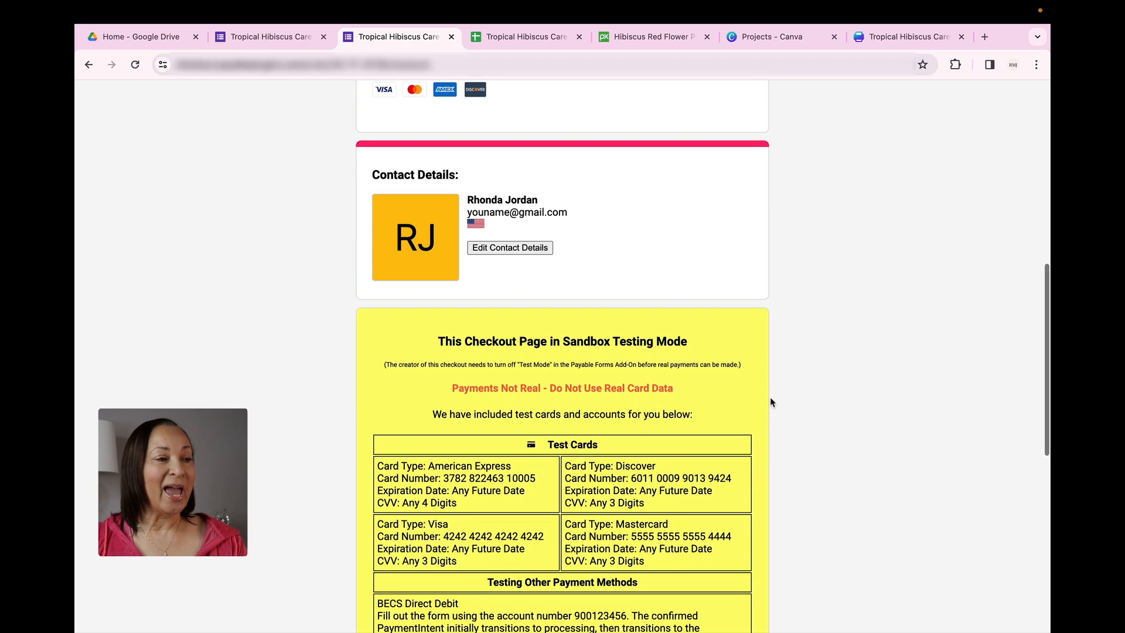
{"action": "scroll", "coordinate": [771, 399], "scroll_direction": "down", "scroll_amount": 2}
{"action": "scroll", "coordinate": [772, 402], "scroll_direction": "down", "scroll_amount": 3}
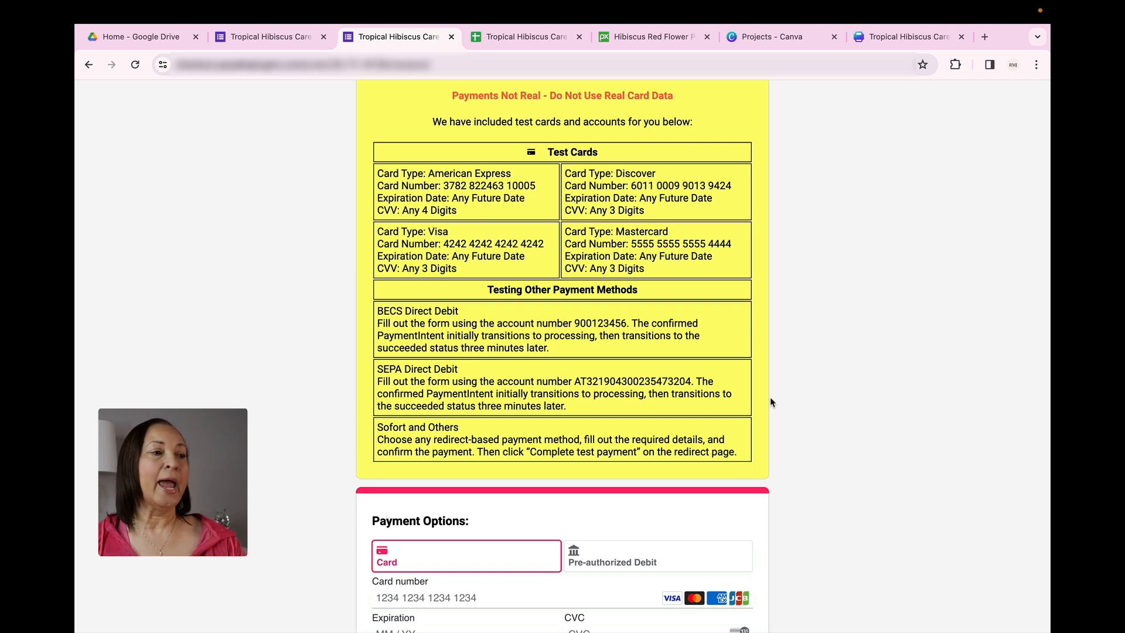
{"action": "left_click_drag", "start_coordinate": [443, 236], "coordinate": [545, 234]}
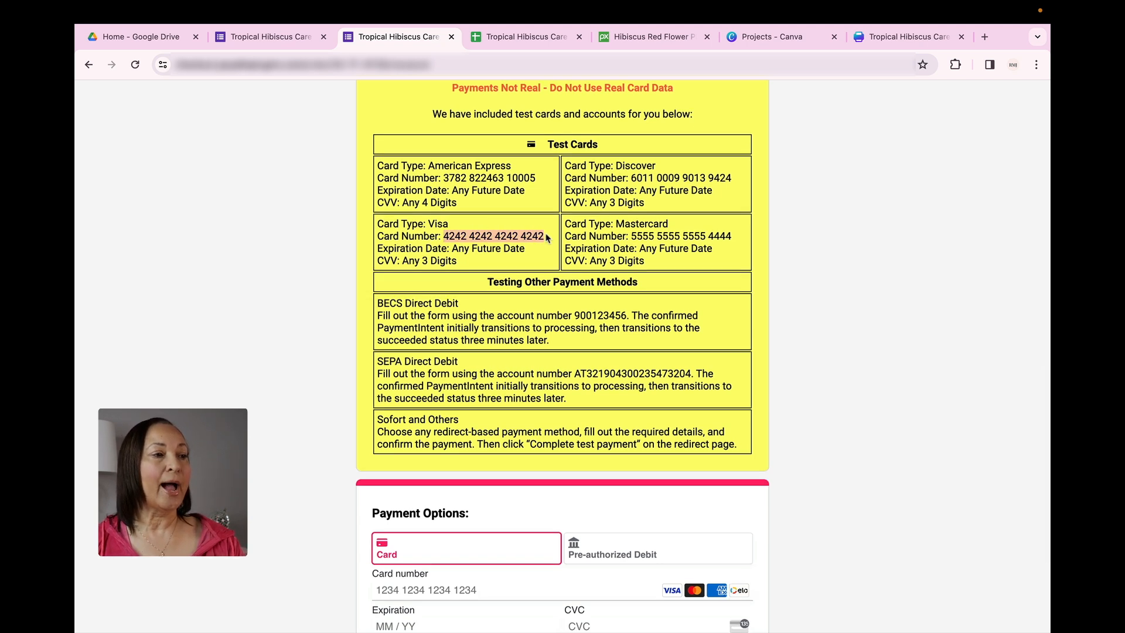
{"action": "scroll", "coordinate": [546, 235], "scroll_direction": "up", "scroll_amount": 1}
{"action": "left_click_drag", "start_coordinate": [445, 252], "coordinate": [544, 248]}
{"action": "key", "text": "super+c"}
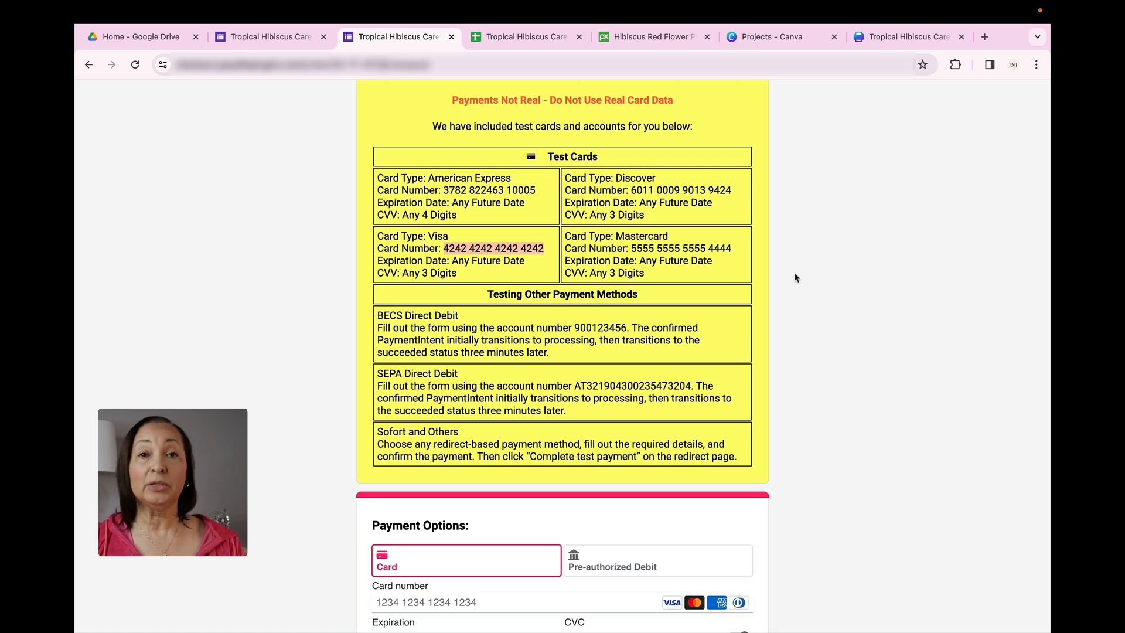
{"action": "scroll", "coordinate": [725, 354], "scroll_direction": "down", "scroll_amount": 4}
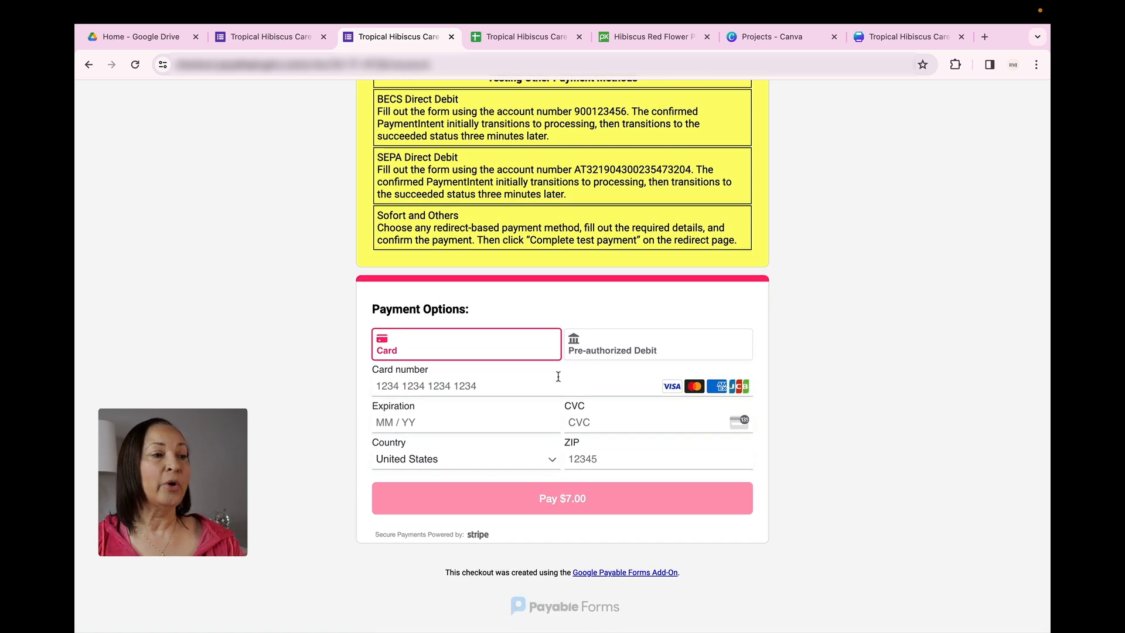
{"action": "left_click", "coordinate": [384, 382]}
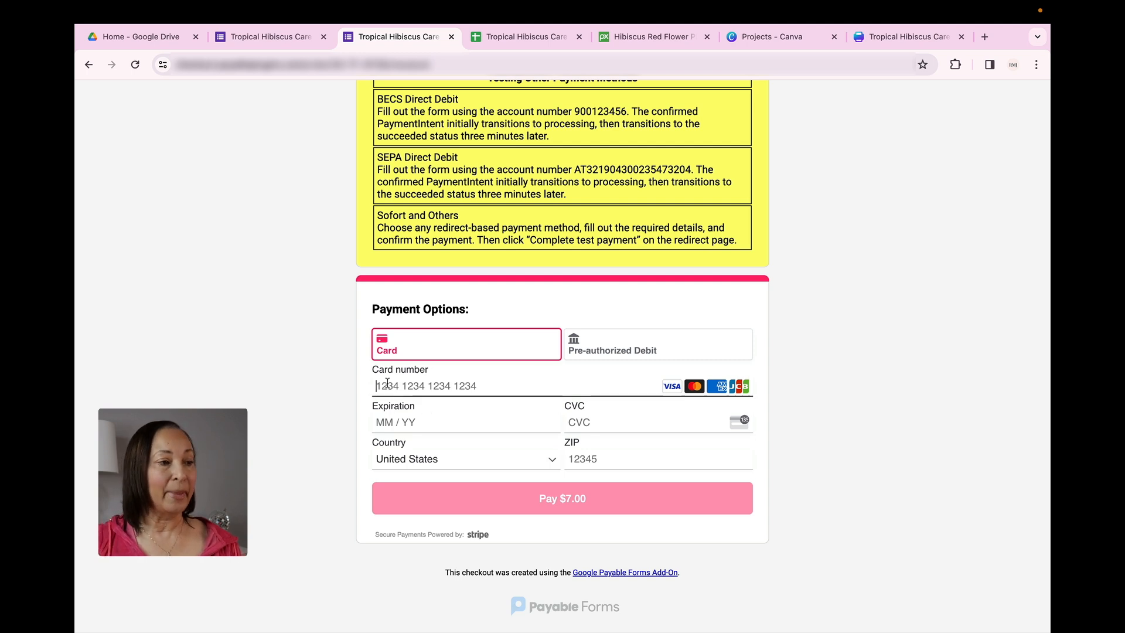
{"action": "key", "text": "super+v"}
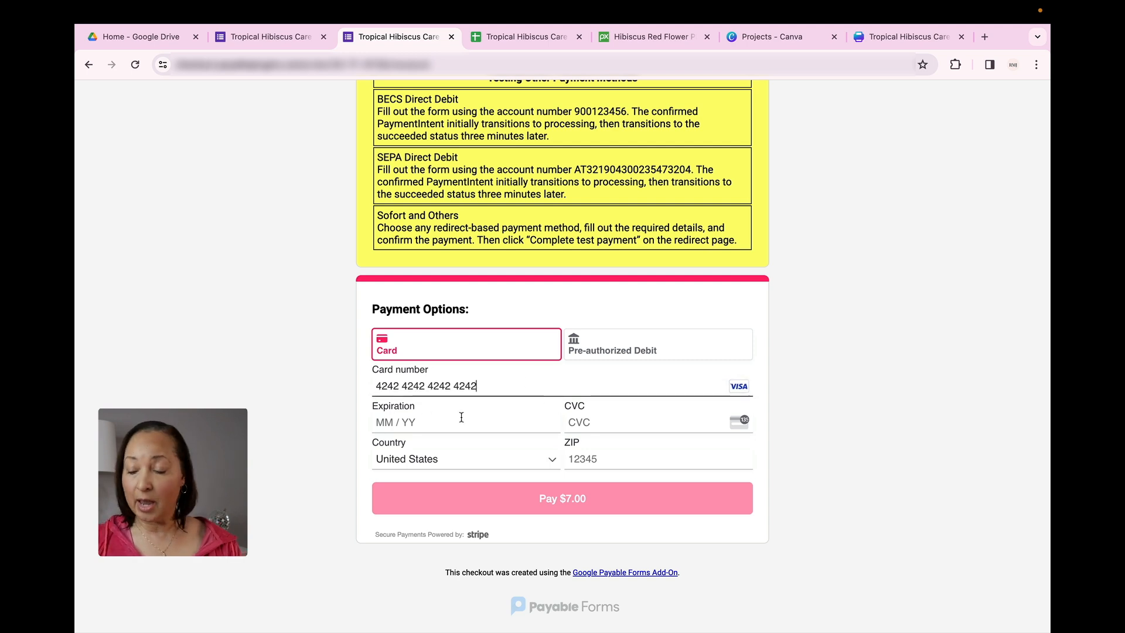
Enter the expiration date 05 / 25, the card's security code and the ZIP code, and submit the $7.00 test payment
{"action": "left_click", "coordinate": [414, 422]}
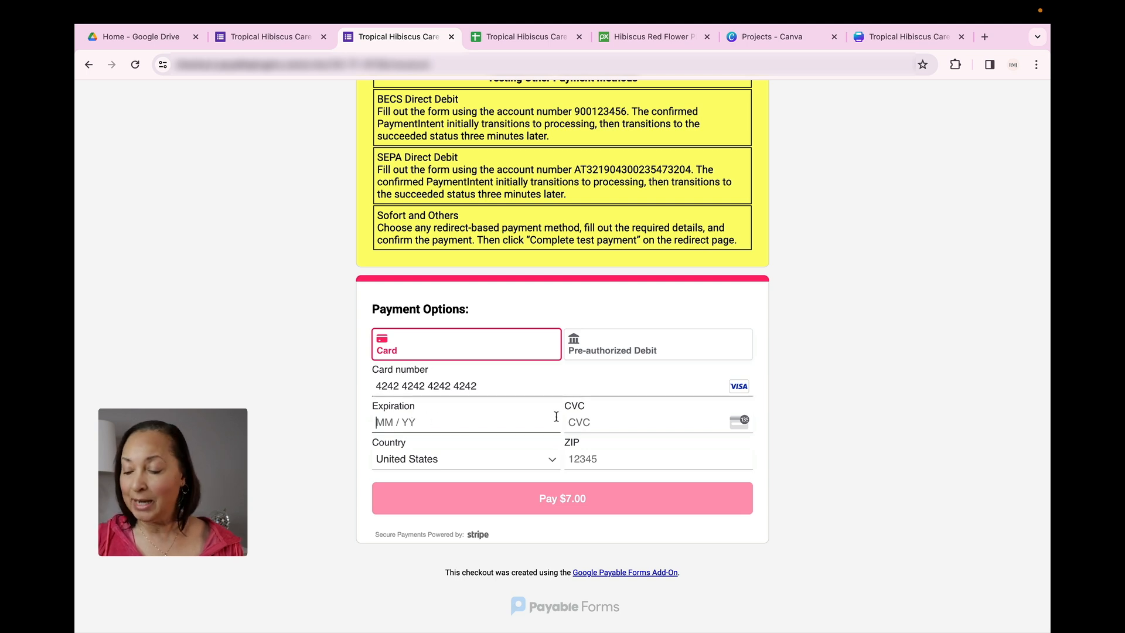
{"action": "type", "text": "05 / "}
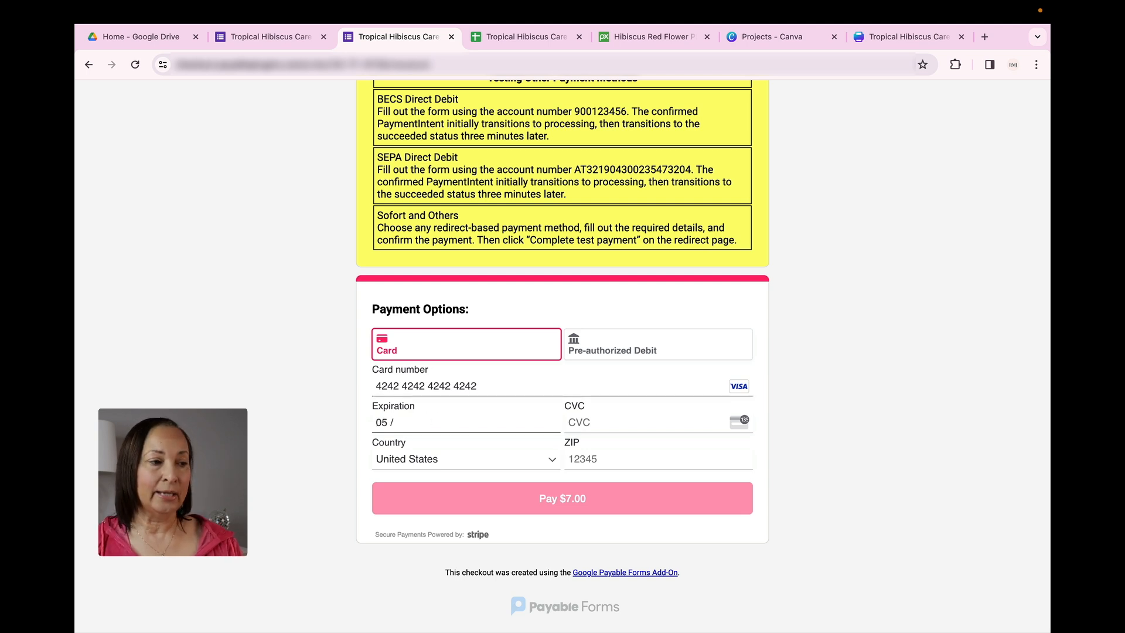
{"action": "type", "text": "25"}
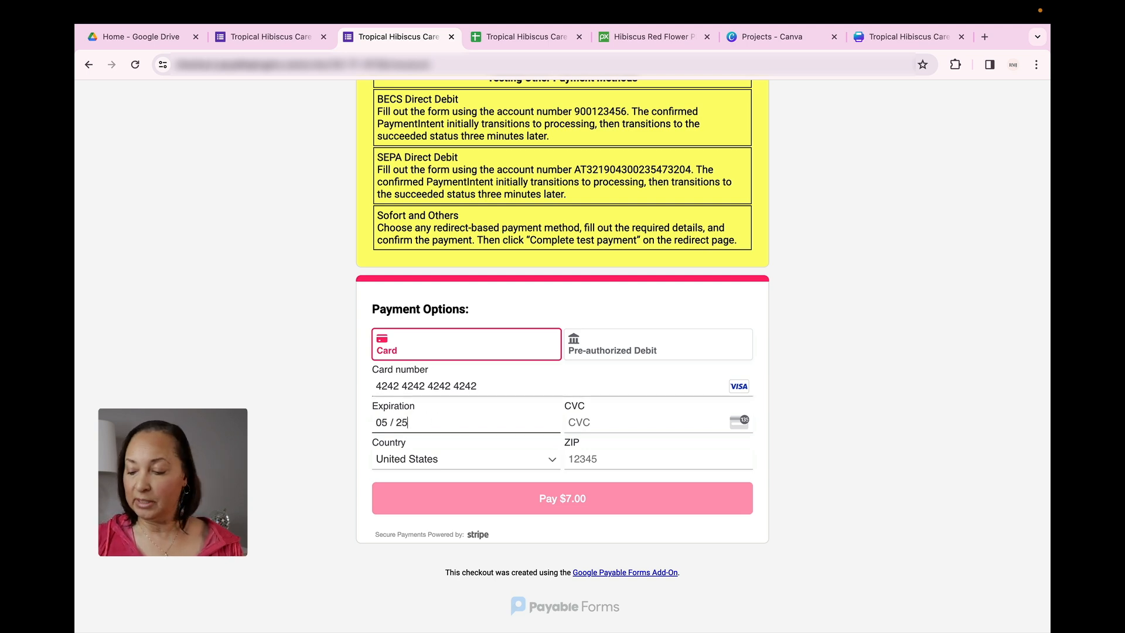
{"action": "left_click", "coordinate": [640, 423]}
{"action": "type", "text": "123"}
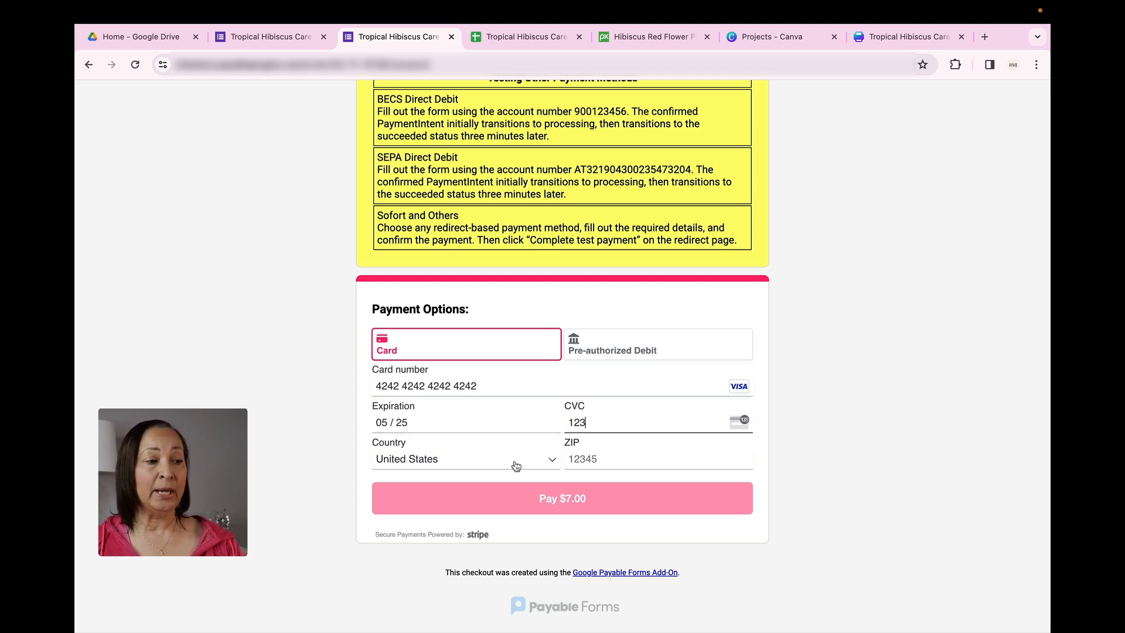
{"action": "left_click", "coordinate": [598, 458]}
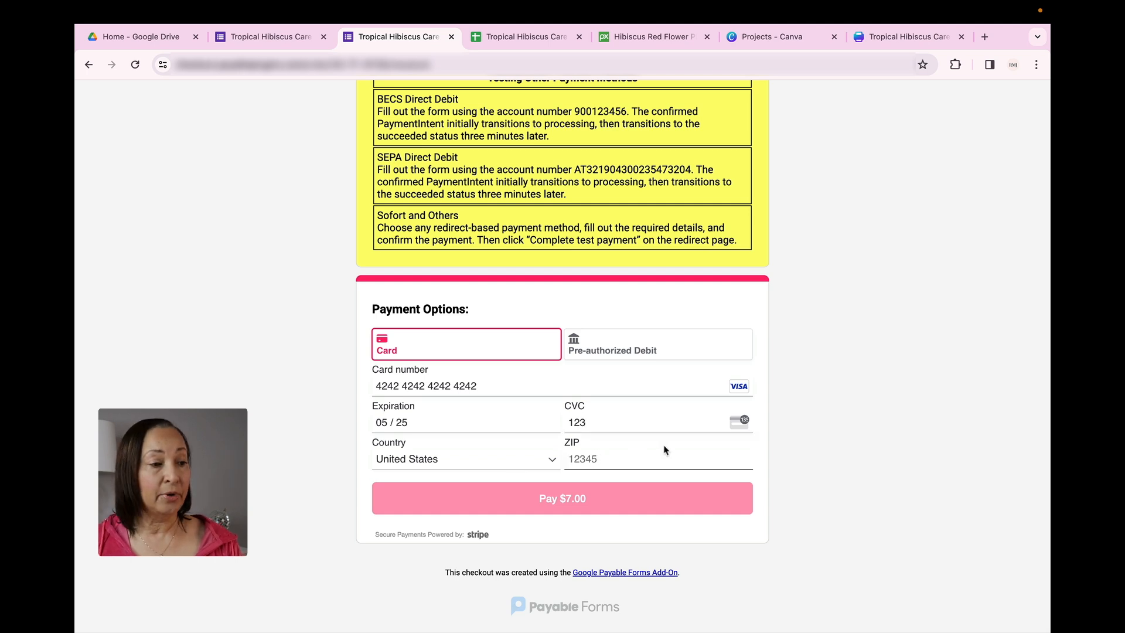
{"action": "type", "text": "12345"}
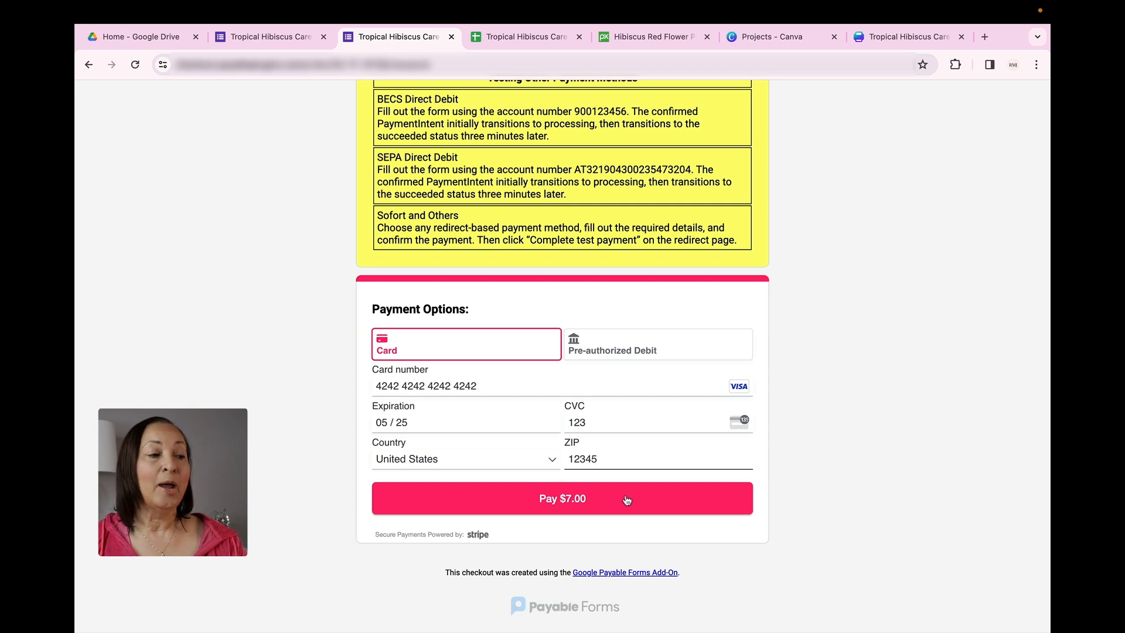
{"action": "left_click", "coordinate": [564, 503]}
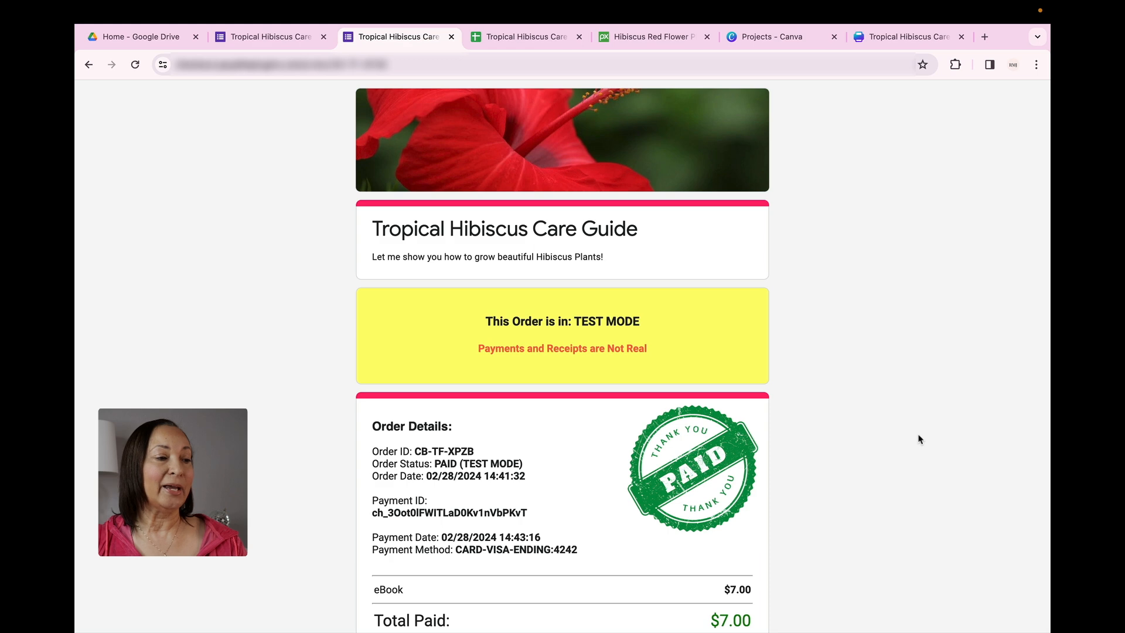
Open the eBook download link in the receipt's post-payment message and look through the PDF pages
{"action": "scroll", "coordinate": [919, 440], "scroll_direction": "down", "scroll_amount": 5}
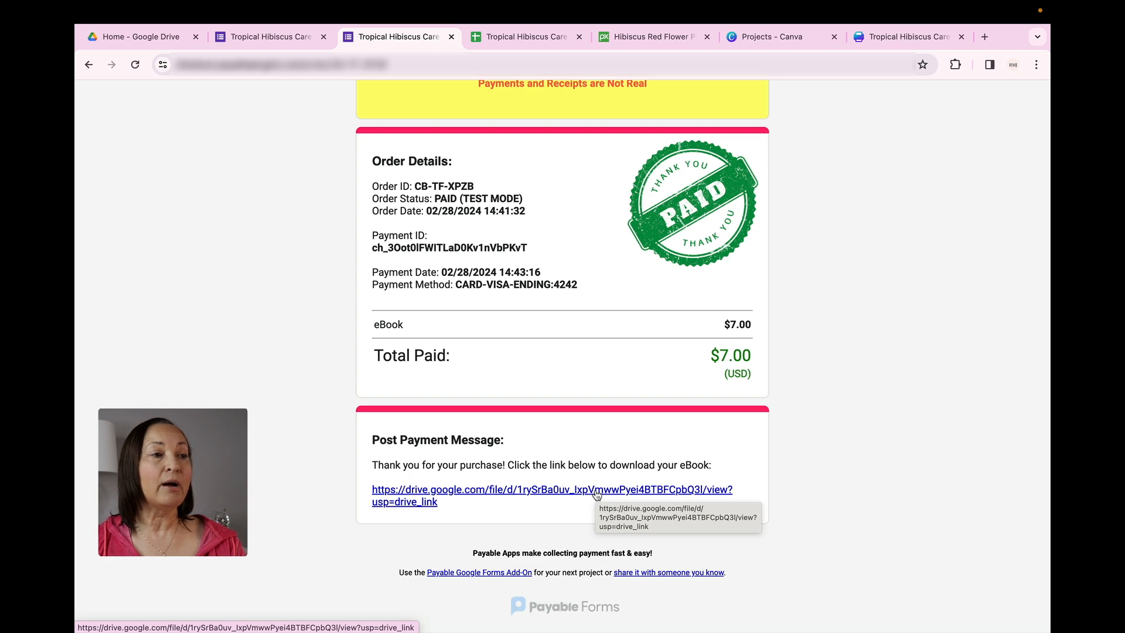
{"action": "left_click", "coordinate": [579, 492]}
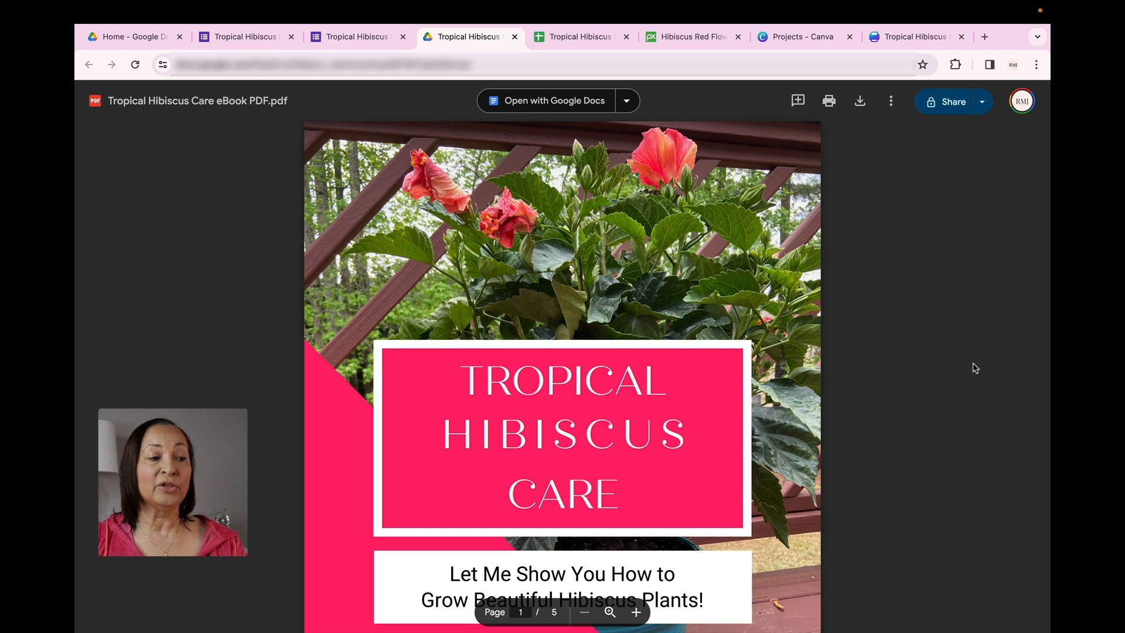
{"action": "scroll", "coordinate": [976, 368], "scroll_direction": "down", "scroll_amount": 15}
{"action": "scroll", "coordinate": [976, 368], "scroll_direction": "down", "scroll_amount": 10}
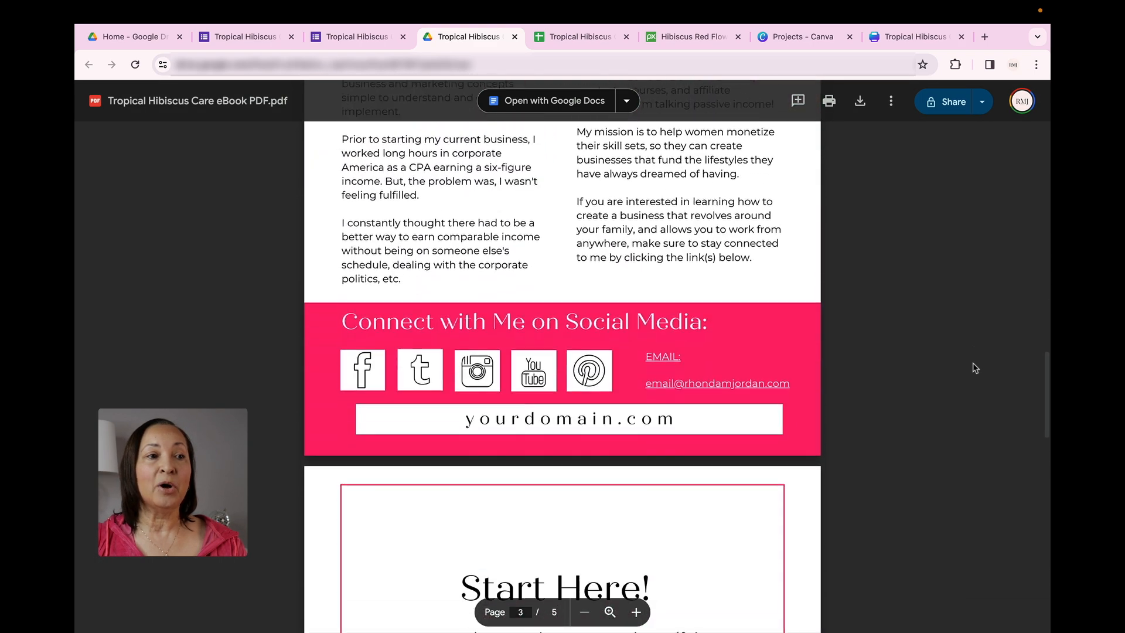
Look over the author contact page and the Start Here page of the eBook PDF
{"action": "scroll", "coordinate": [975, 368], "scroll_direction": "down", "scroll_amount": 8}
{"action": "scroll", "coordinate": [975, 368], "scroll_direction": "up", "scroll_amount": 5}
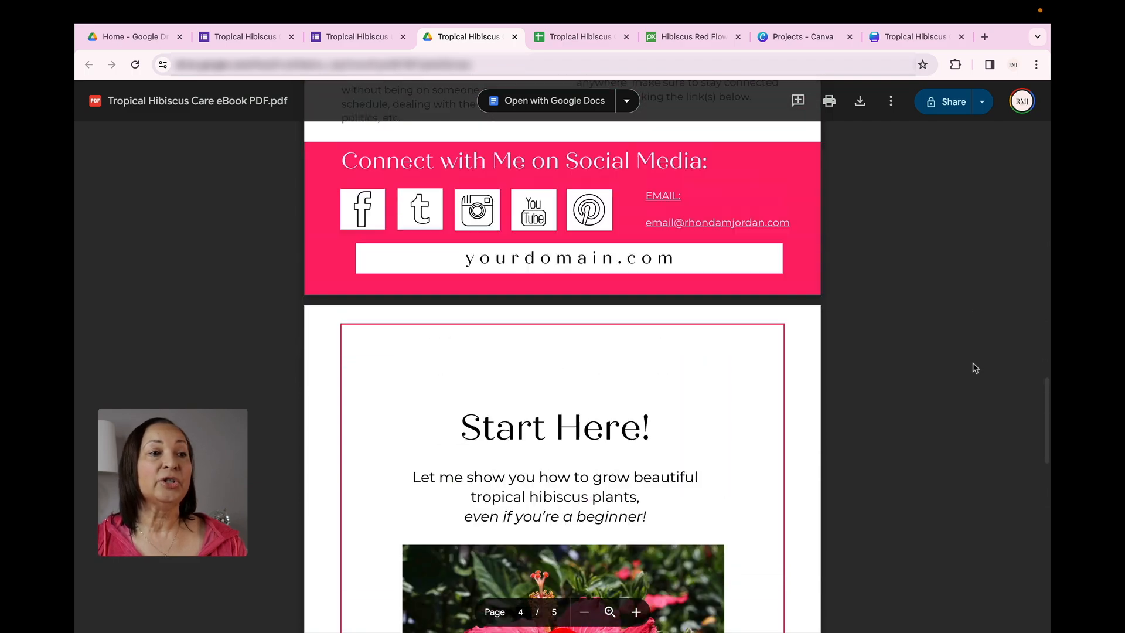
{"action": "scroll", "coordinate": [975, 368], "scroll_direction": "up", "scroll_amount": 20}
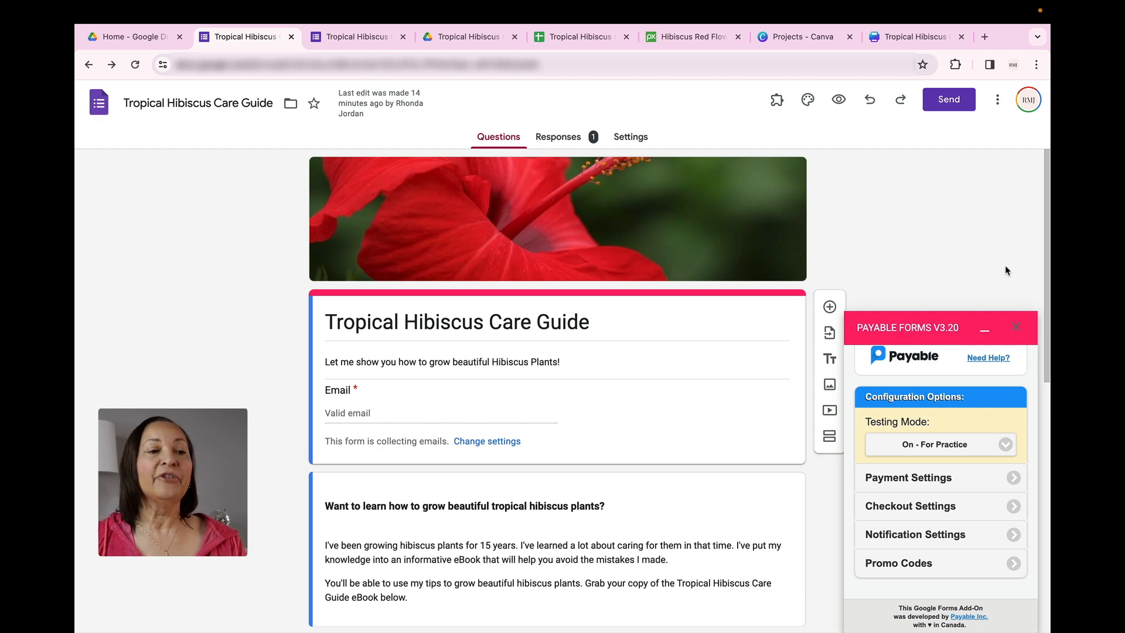
Check the Testing Mode choices in the Payable Forms configuration without changing the setting
{"action": "left_click", "coordinate": [1007, 449]}
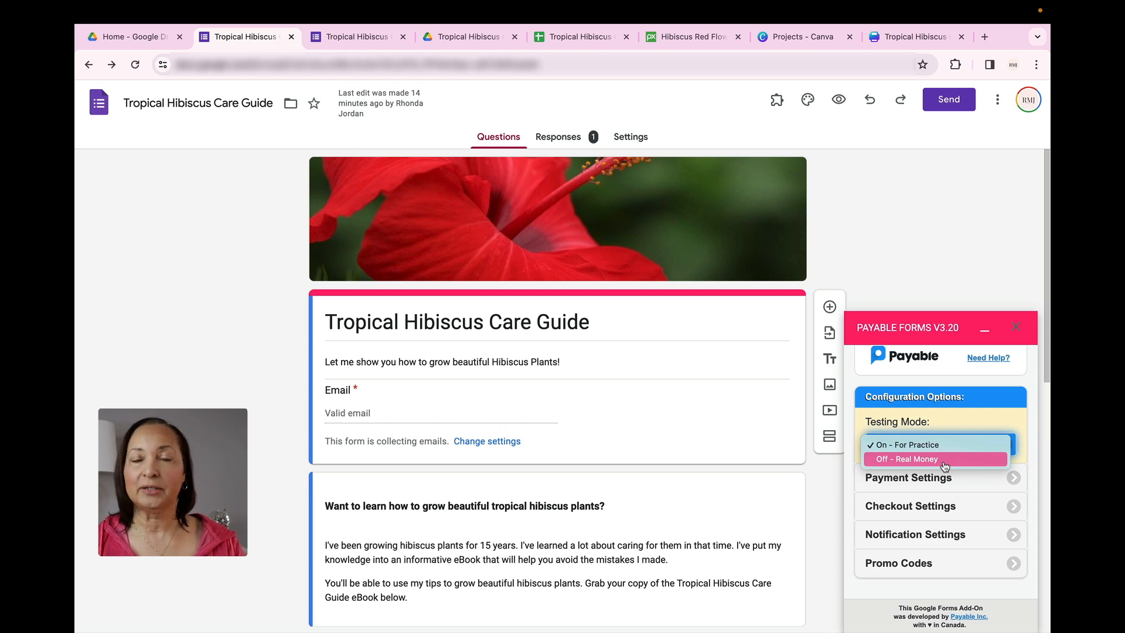
{"action": "left_click", "coordinate": [985, 226]}
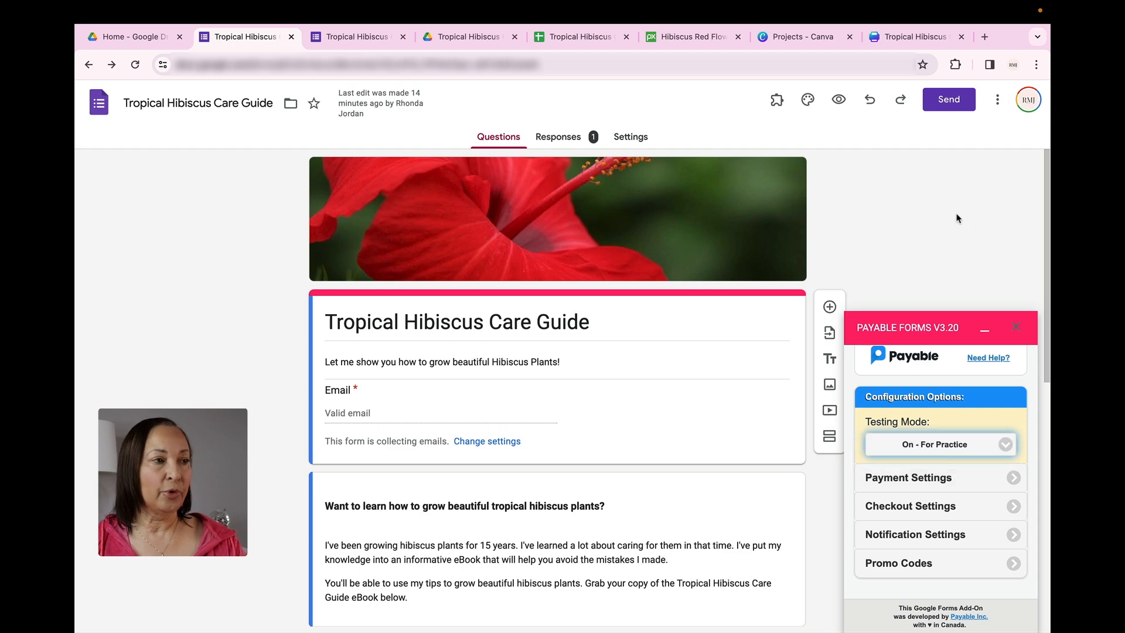
Preview the Tropical Hibiscus Care Guide form and select its full web address
{"action": "left_click", "coordinate": [839, 102]}
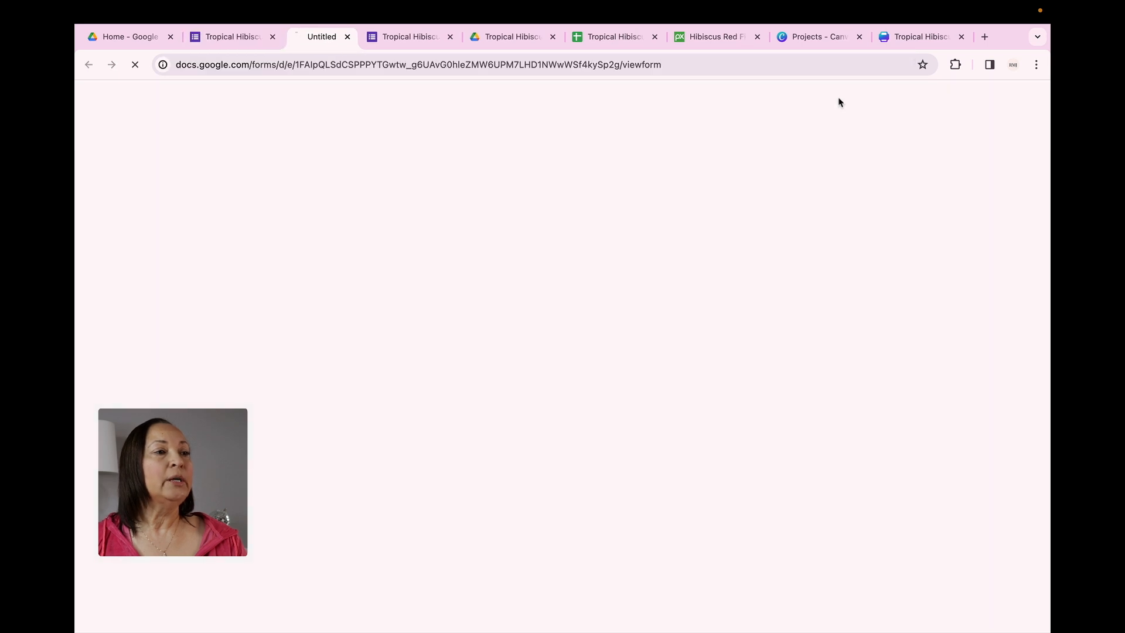
{"action": "left_click_drag", "start_coordinate": [677, 67], "coordinate": [172, 63]}
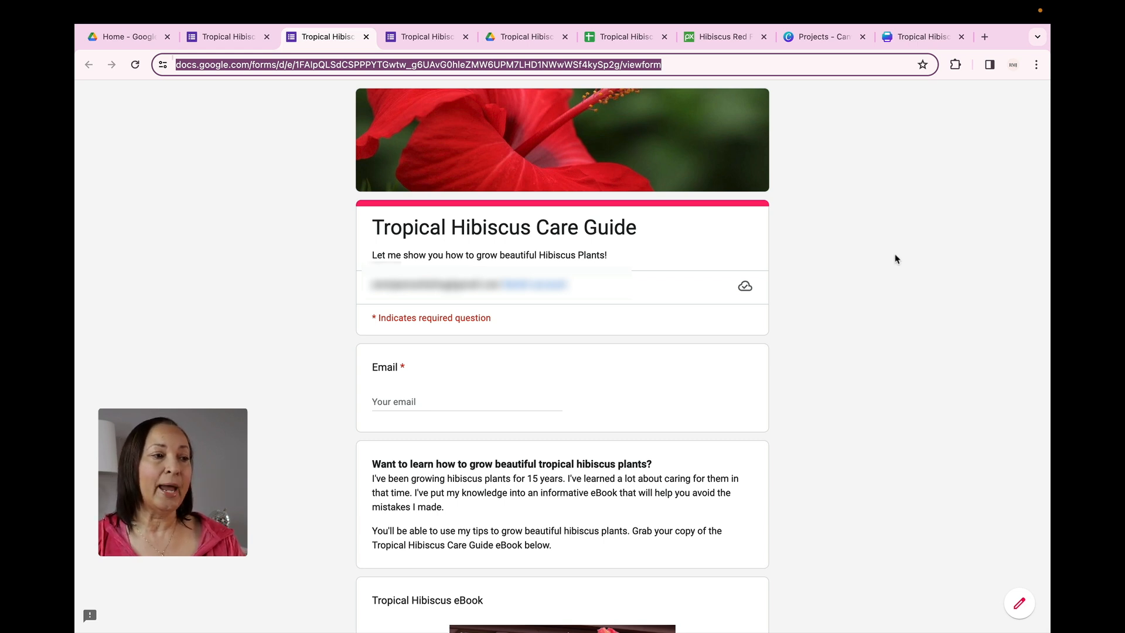
Choose the eBook - $7 option under the purchase question in the form preview and submit the response
{"action": "scroll", "coordinate": [895, 259], "scroll_direction": "down", "scroll_amount": 3}
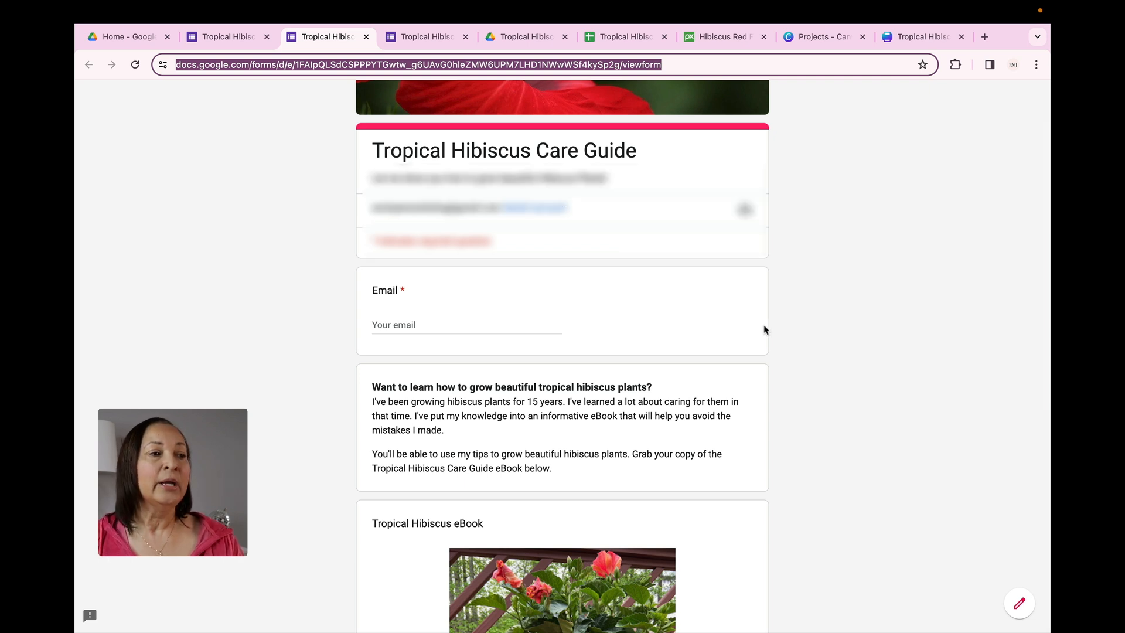
{"action": "scroll", "coordinate": [764, 330], "scroll_direction": "down", "scroll_amount": 8}
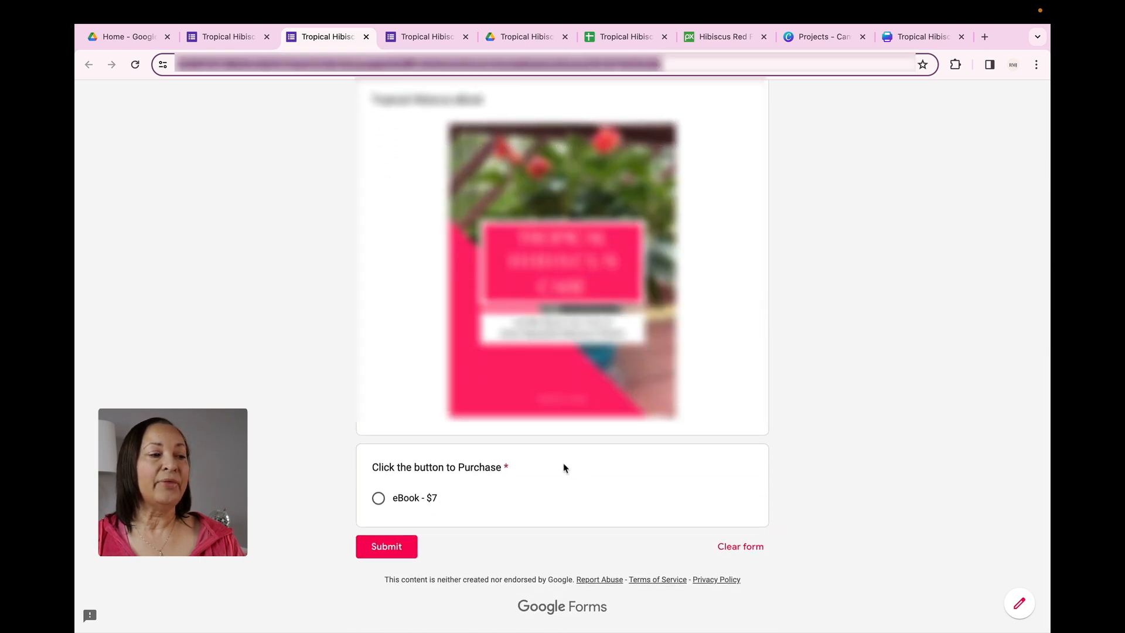
{"action": "left_click", "coordinate": [379, 499]}
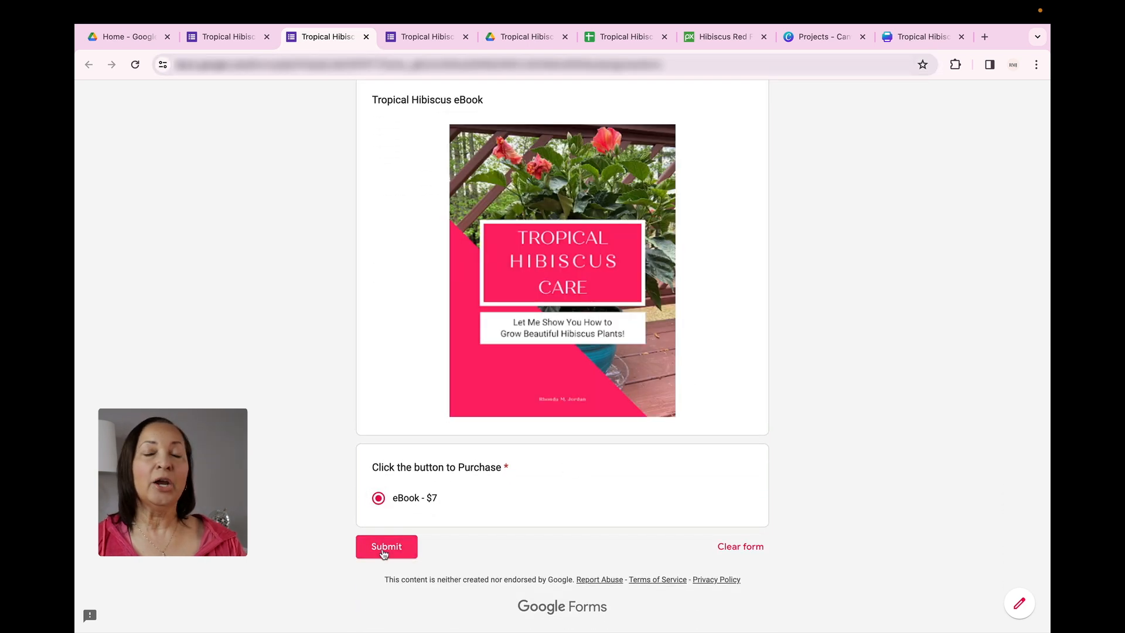
{"action": "left_click", "coordinate": [384, 547]}
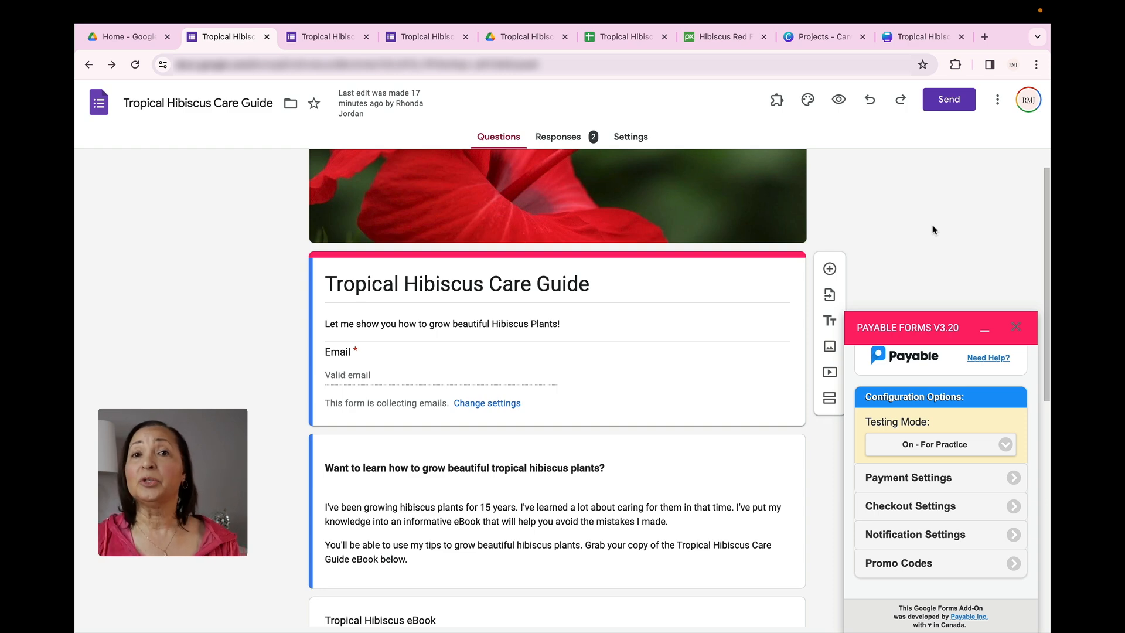
Open another preview of the form and look through its sections down past the eBook cover image
{"action": "left_click", "coordinate": [842, 103]}
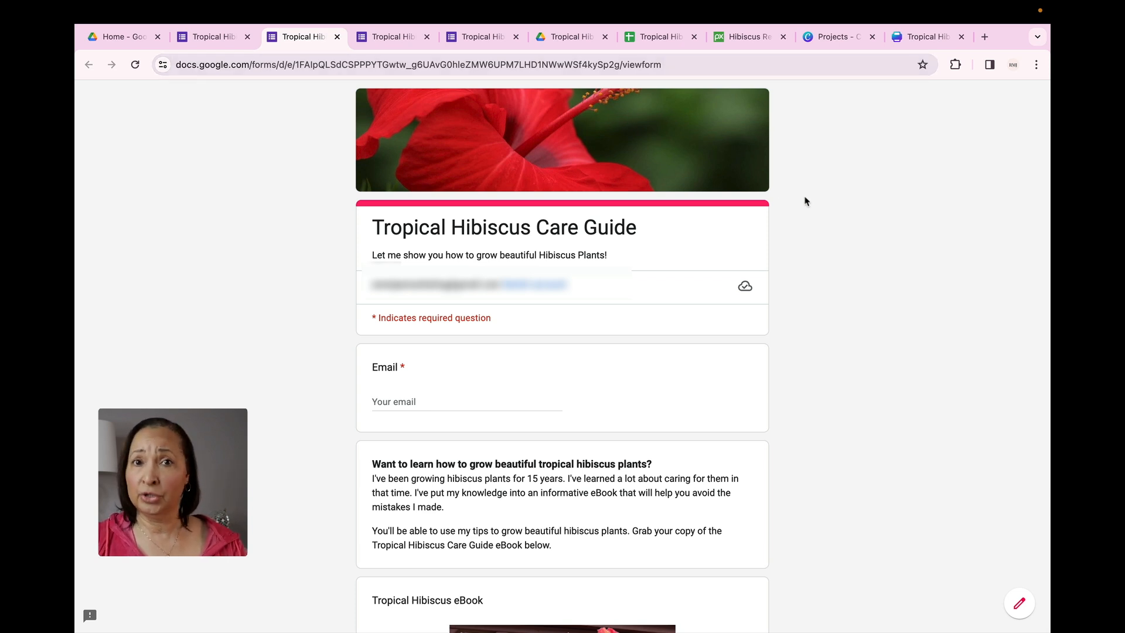
{"action": "scroll", "coordinate": [841, 232], "scroll_direction": "down", "scroll_amount": 2}
{"action": "scroll", "coordinate": [841, 232], "scroll_direction": "down", "scroll_amount": 5}
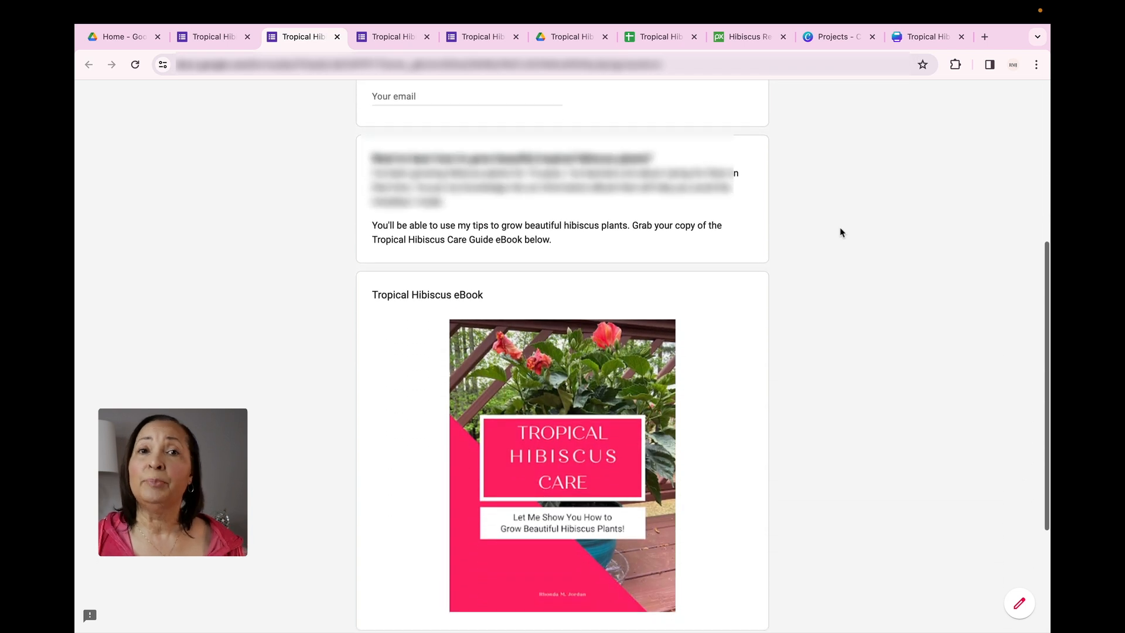
{"action": "scroll", "coordinate": [841, 232], "scroll_direction": "down", "scroll_amount": 3}
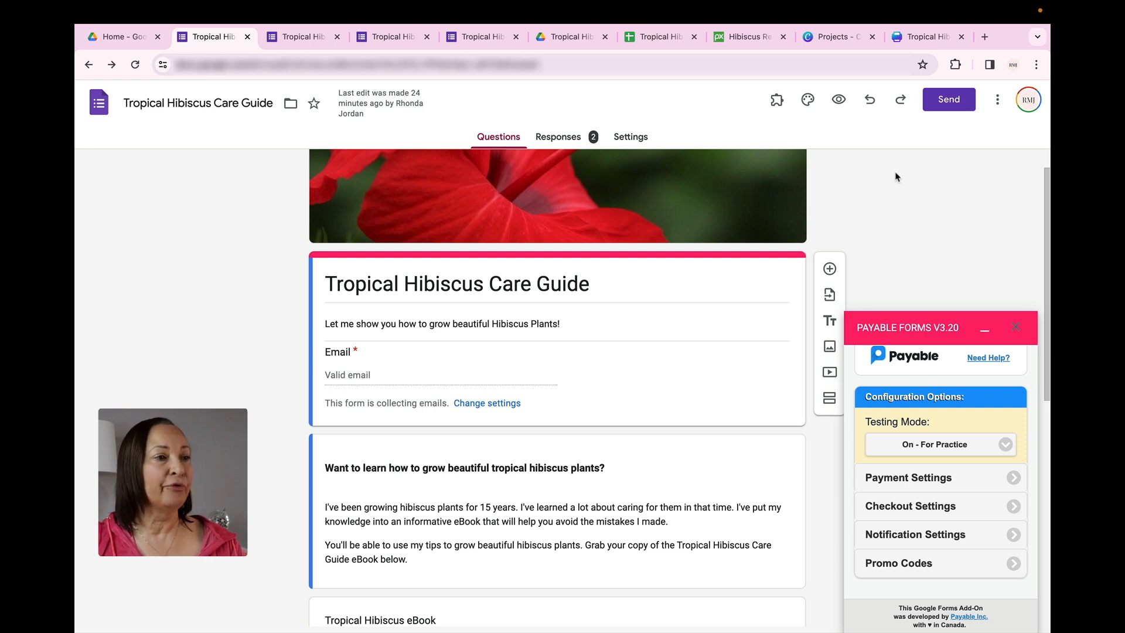
Review the form's response summary and the Payable order and payment columns in the Tropical Hibiscus Care Guide (Responses) spreadsheet
{"action": "left_click", "coordinate": [558, 141]}
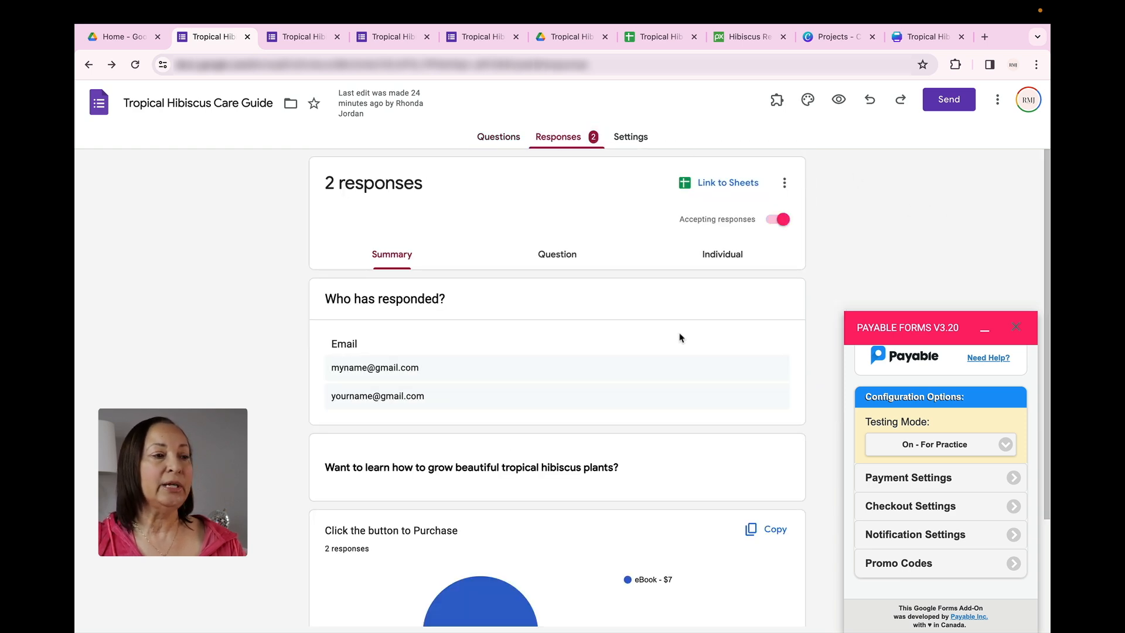
{"action": "scroll", "coordinate": [680, 335], "scroll_direction": "down", "scroll_amount": 2}
{"action": "scroll", "coordinate": [680, 338], "scroll_direction": "up", "scroll_amount": 2}
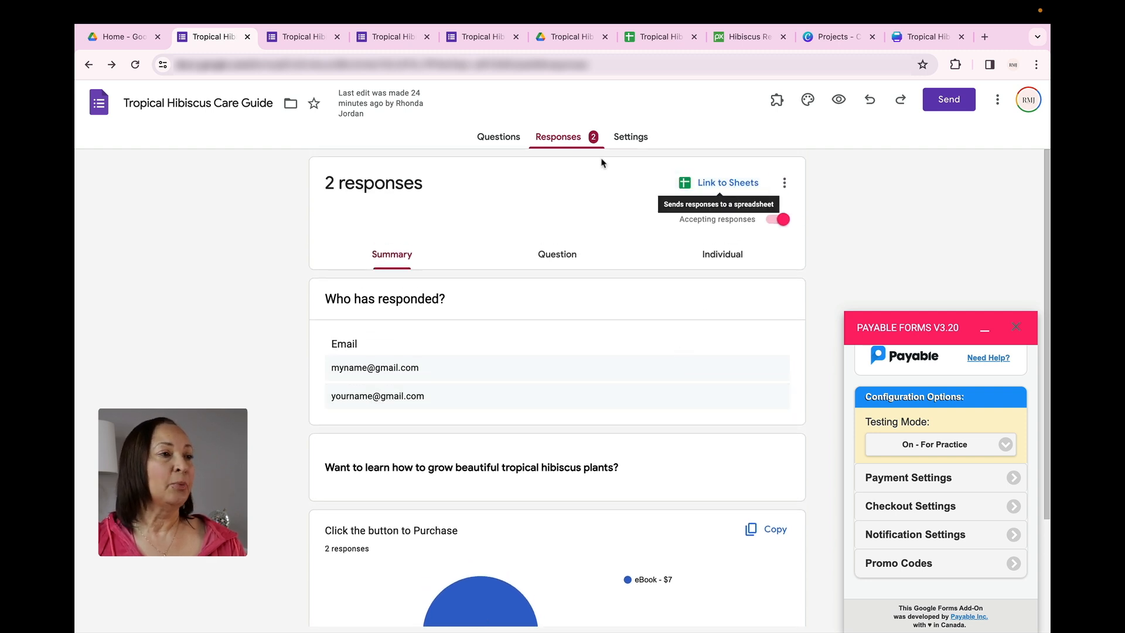
{"action": "left_click", "coordinate": [663, 44]}
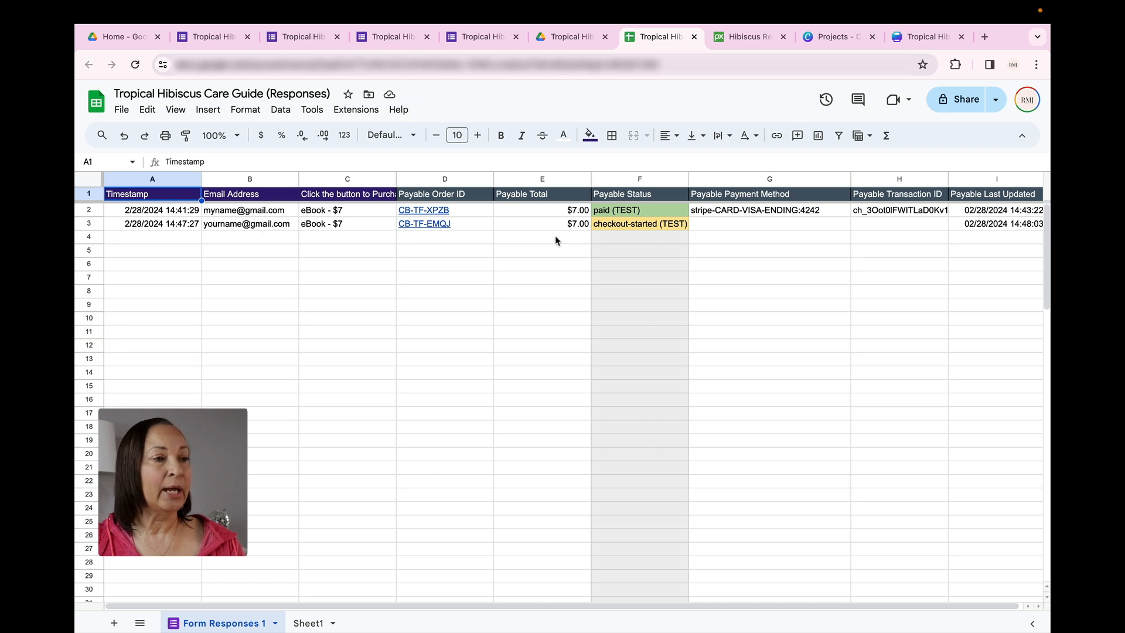
{"action": "scroll", "coordinate": [555, 241], "scroll_direction": "right", "scroll_amount": 2}
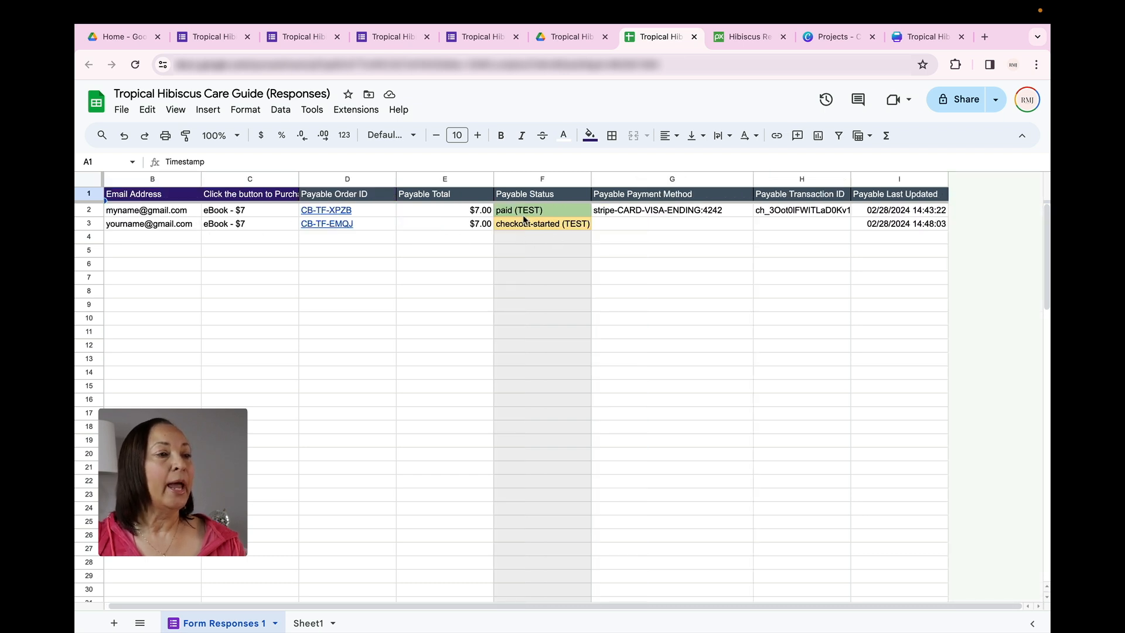